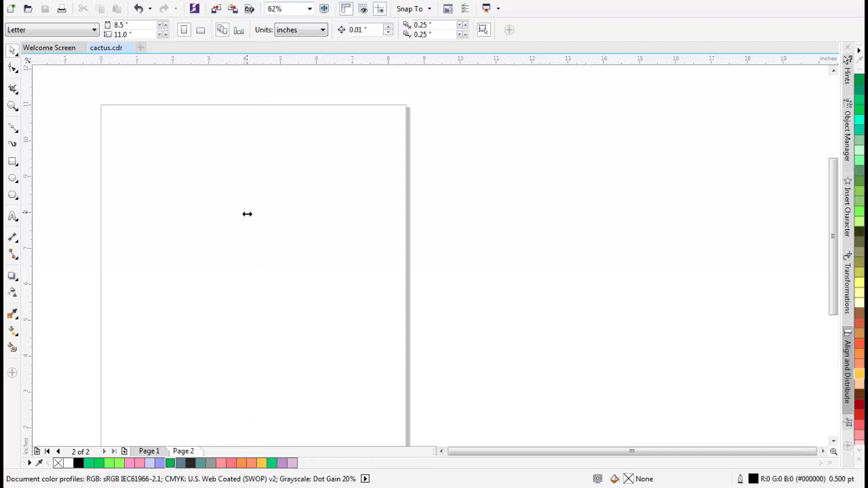
Draw a rectangle about 2.58 by 1.38 inches in the upper part of the page, centred on the vertical guideline
scroll(265, 213, "up", 1)
left_click(13, 162)
left_click_drag(98, 158, 284, 257)
key("space")
left_click_drag(251, 246, 289, 275)
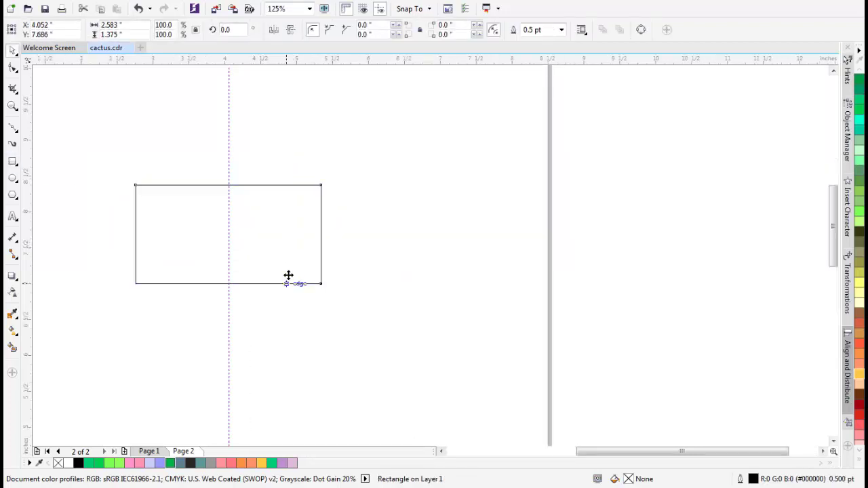
Scale the rectangle down proportionally to about 1.89 by 1.01 inches
scroll(288, 232, "down", 2)
scroll(291, 234, "up", 1)
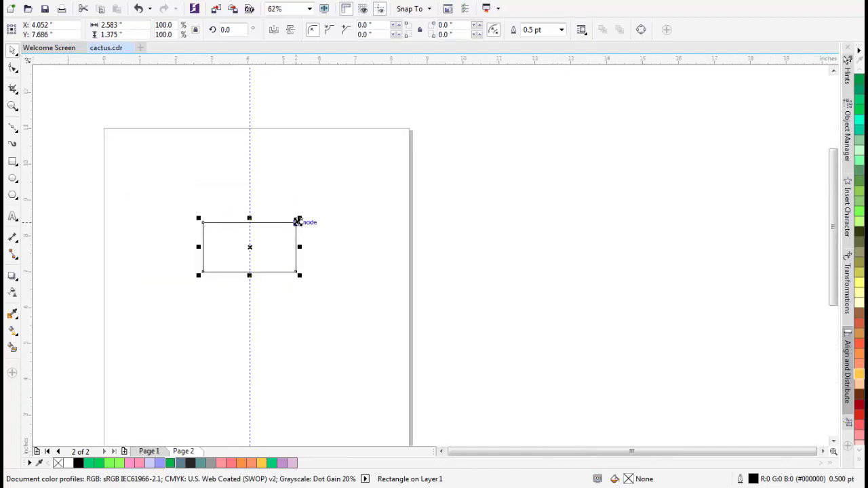
scroll(277, 246, "up", 4)
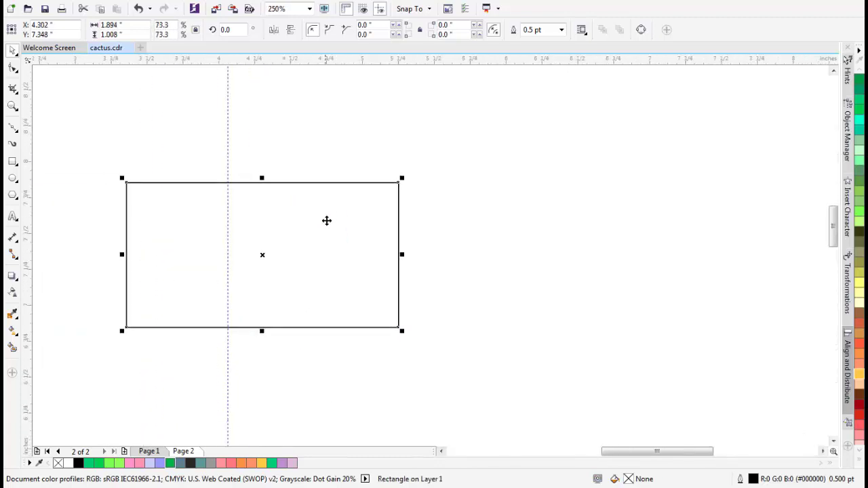
key("Escape")
left_click(389, 255)
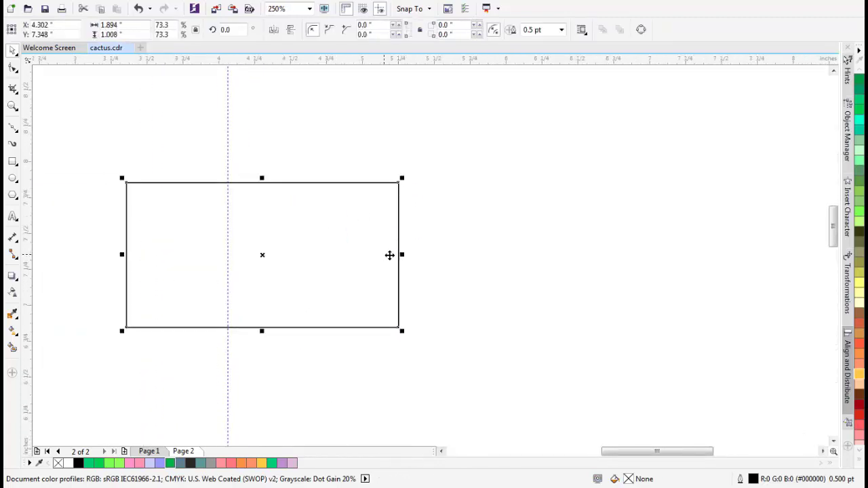
Resize the rectangle to about 1.25 by 0.8 inches and move its centre back onto the vertical guideline
left_click_drag(402, 255, 286, 256)
left_click_drag(244, 185, 242, 216)
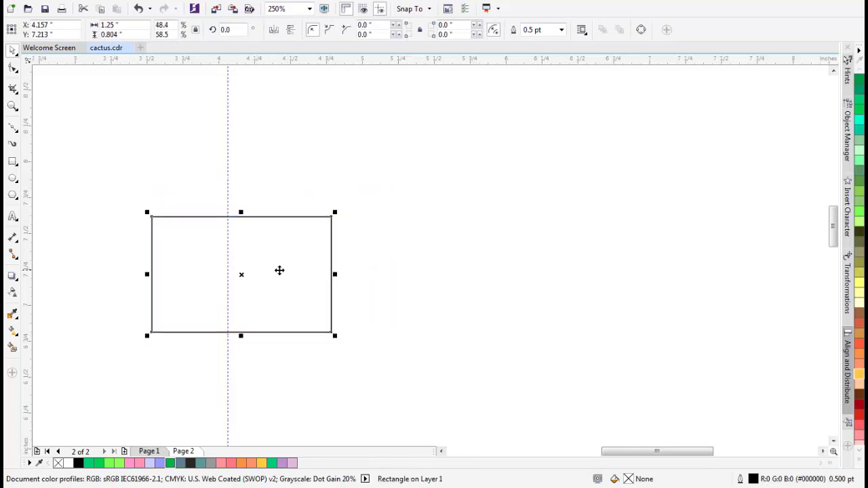
left_click_drag(278, 269, 267, 264)
scroll(231, 212, "up", 2)
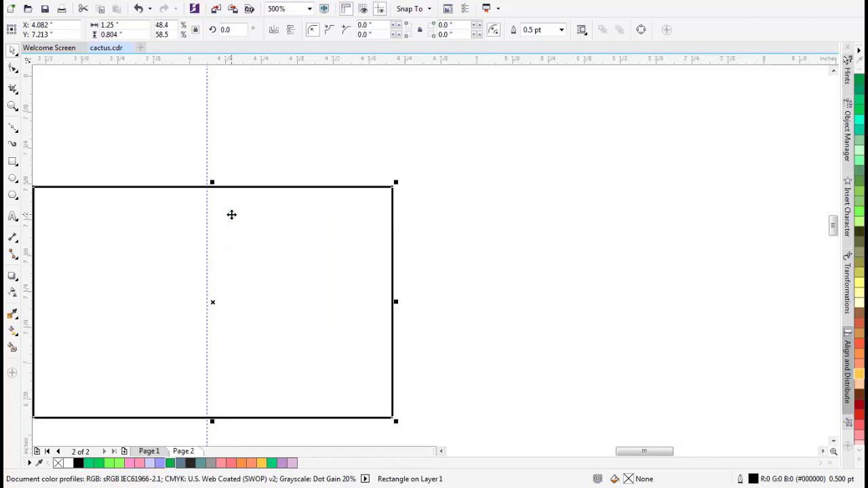
scroll(225, 212, "down", 2)
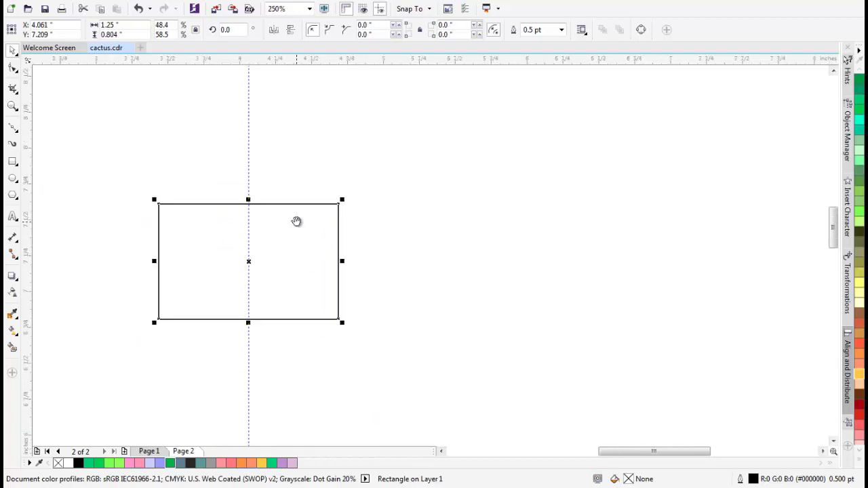
Shrink the rectangle to about 0.95 by 0.66 inches, narrowing it evenly around the guideline and raising its lower edge
left_click_drag(340, 260, 329, 261)
left_click_drag(248, 322, 250, 299)
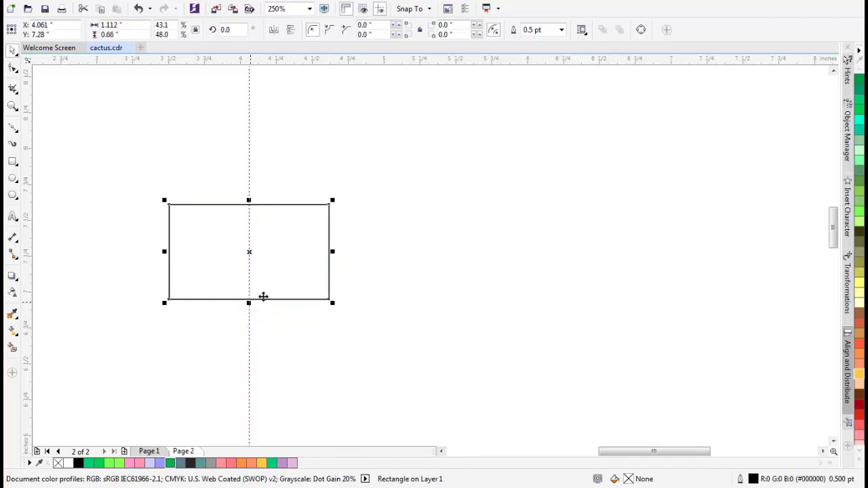
left_click_drag(330, 252, 316, 253)
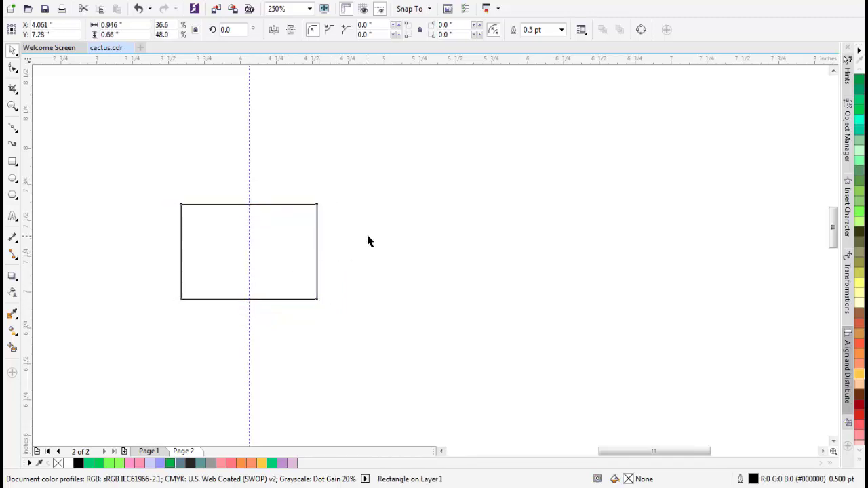
left_click(366, 232)
Round all four corners of the rectangle with the Shape tool to a radius of about 0.035 inches
scroll(316, 247, "down", 1)
scroll(302, 241, "up", 4)
left_click(306, 237)
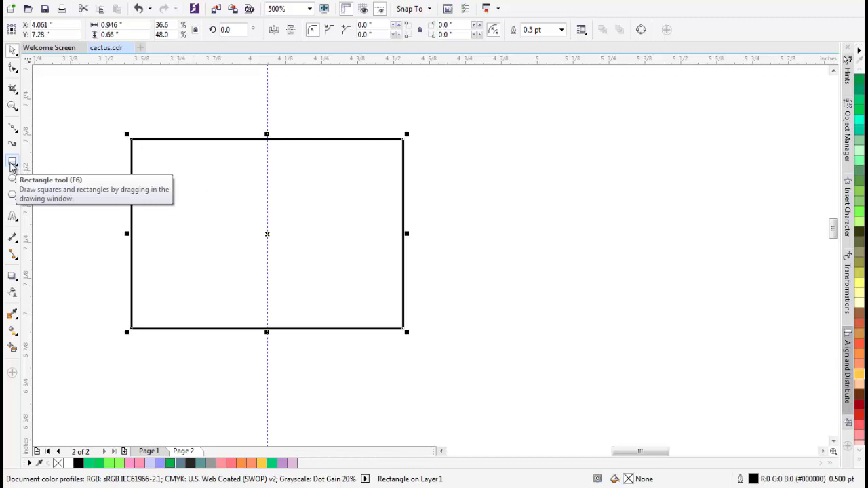
right_click(186, 155)
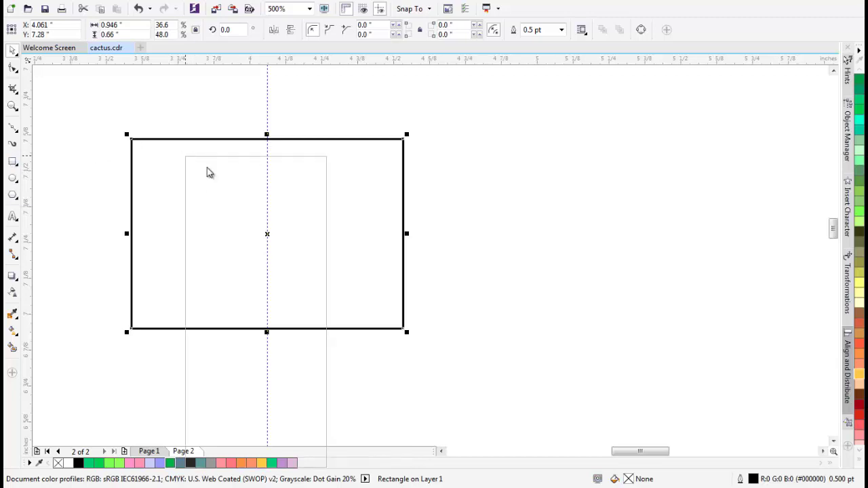
left_click(115, 137)
left_click(198, 180)
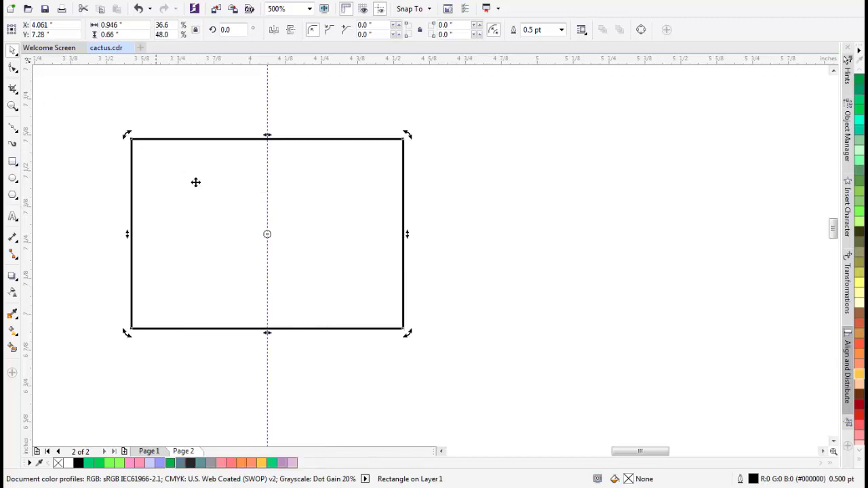
left_click(196, 182)
left_click(13, 67)
left_click_drag(404, 143, 396, 149)
key("space")
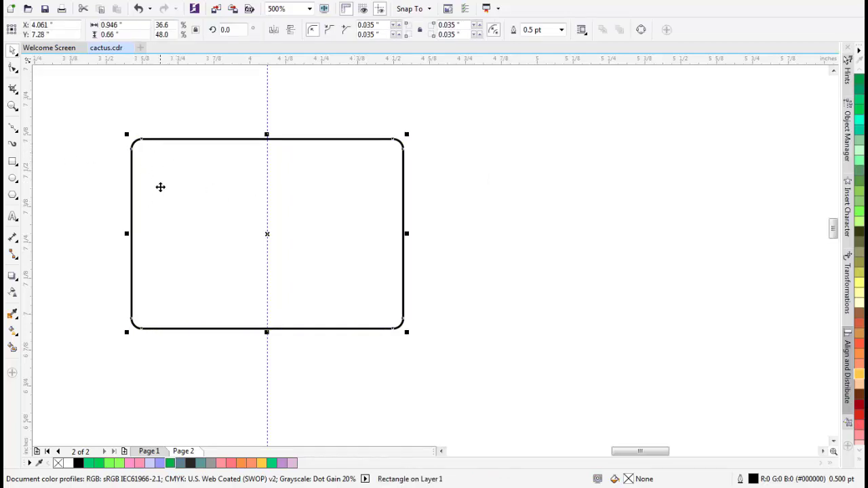
Convert the rounded rectangle to curves
right_click(207, 166)
left_click(234, 207)
scroll(211, 189, "down", 1)
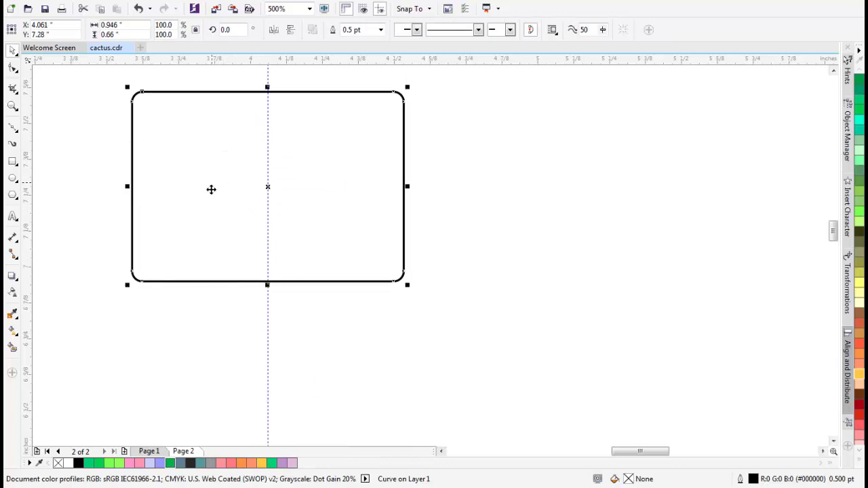
Draw a helper rectangle about 0.44 by 0.165 inches from the shape's bottom midpoint to the start of its lower-left curve
left_click(14, 162)
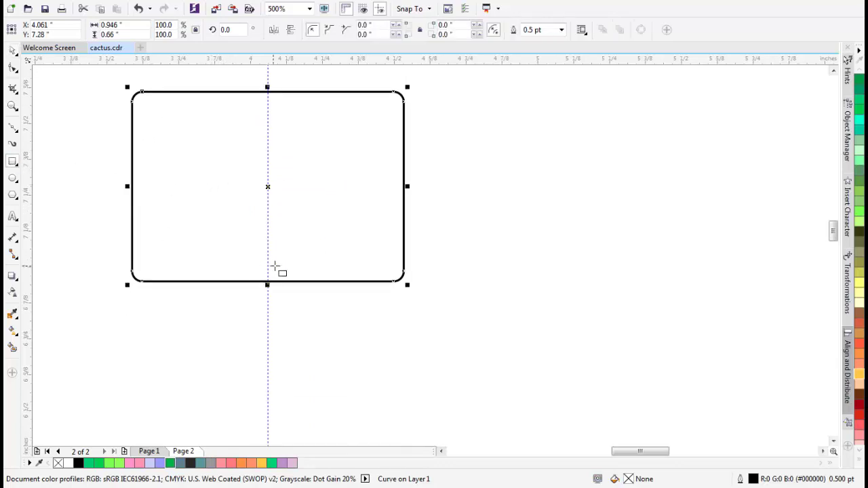
left_click_drag(267, 282, 141, 234)
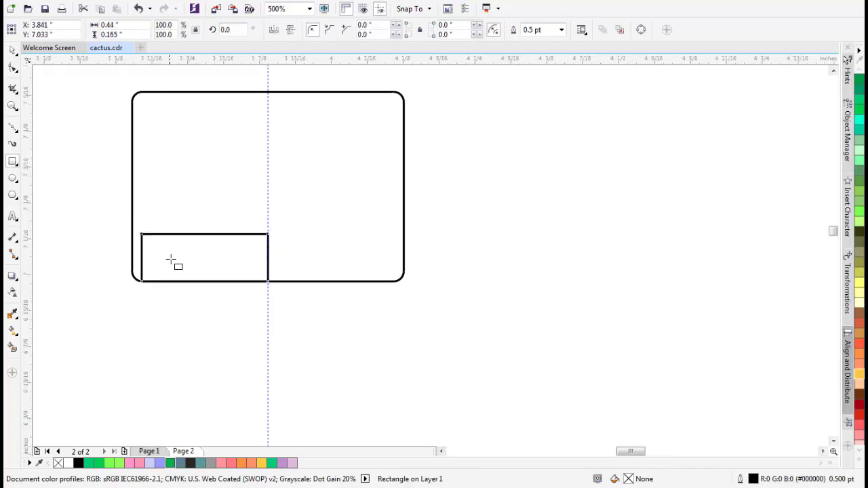
scroll(170, 258, "up", 1)
Move the two lower-left corner nodes of the rounded shape inward to the helper rectangle's left edge, tapering that side
key("space")
left_click(165, 167)
left_click(11, 65)
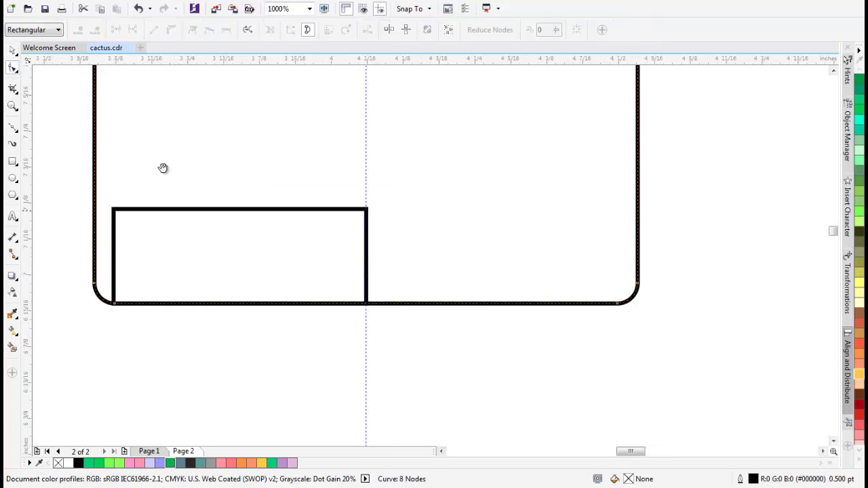
left_click_drag(163, 169, 223, 122)
left_click_drag(104, 194, 247, 313)
scroll(176, 250, "up", 1)
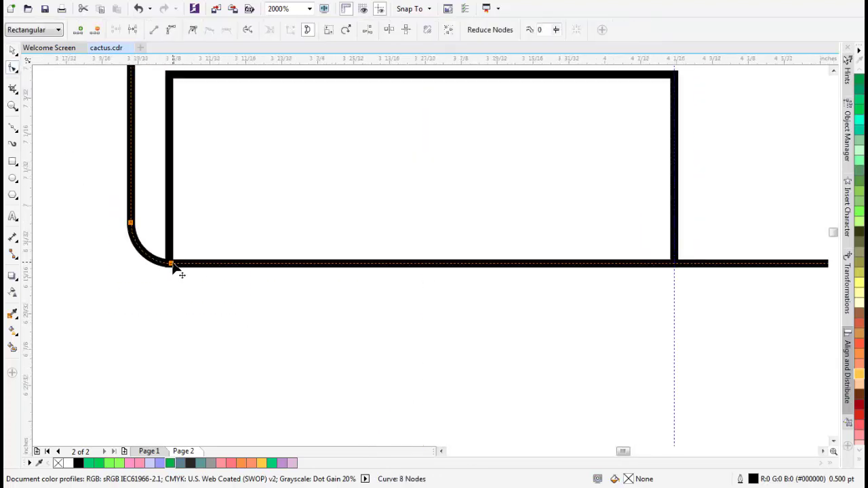
left_click(171, 263, "shift")
left_click_drag(140, 225, 170, 226)
scroll(237, 230, "down", 4)
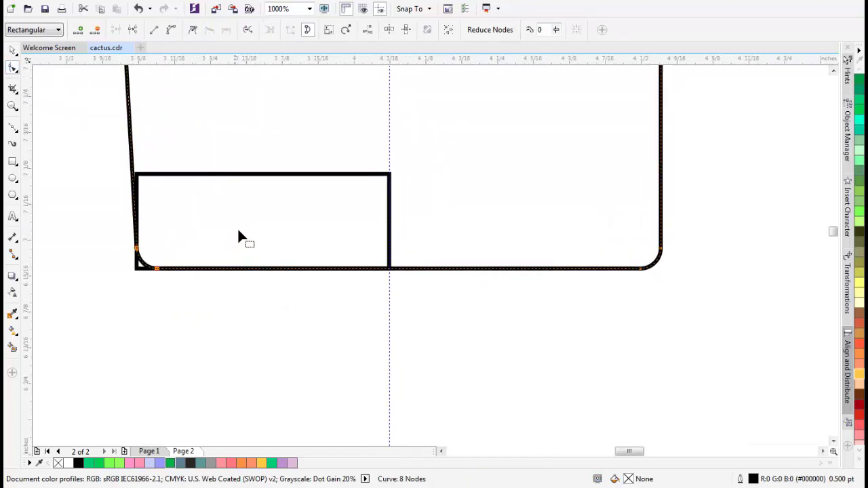
Mirror the helper rectangle across the guideline to the right half of the shape
key("space")
left_click(179, 244)
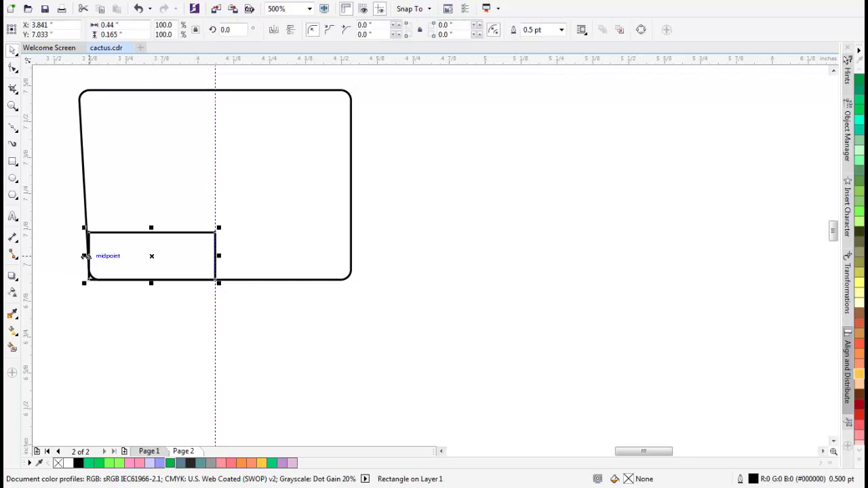
left_click_drag(83, 255, 279, 259)
scroll(351, 265, "up", 2)
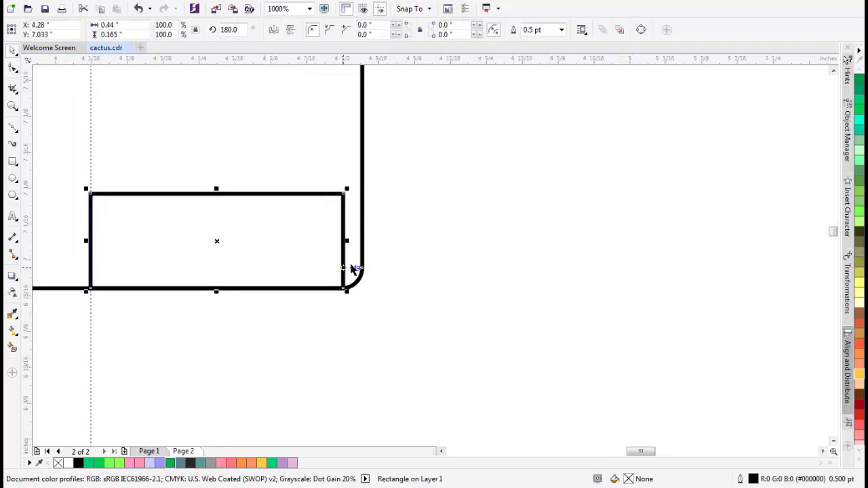
Move the two lower-right corner nodes of the rounded shape inward to the helper rectangle's right edge, tapering that side
left_click(361, 255)
scroll(363, 267, "up", 2)
key("F10")
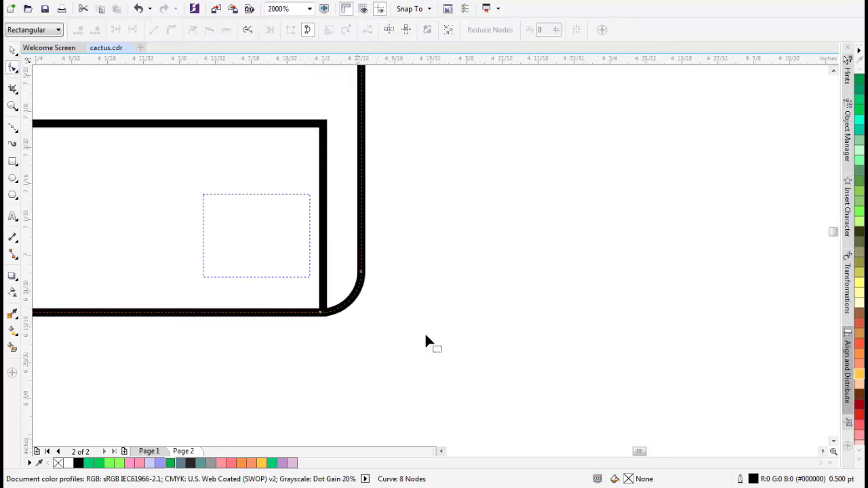
scroll(322, 316, "up", 1)
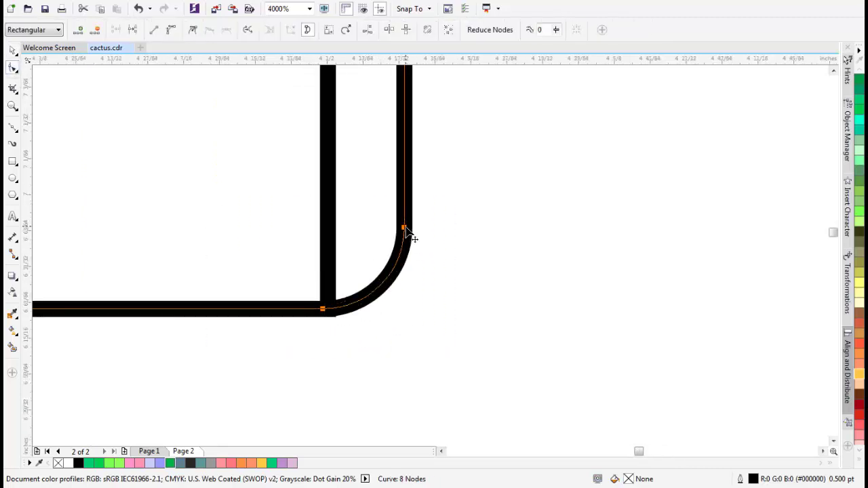
left_click_drag(407, 228, 322, 243)
scroll(254, 179, "down", 3)
left_click(383, 226)
Delete the helper rectangle inside the tapered pot shape
key("space")
left_click_drag(302, 205, 273, 274)
key("Delete")
Draw a rim rectangle across the top of the pot and widen it to about 1.03 by 0.12 inches
left_click_drag(66, 182, 114, 175)
left_click(13, 163)
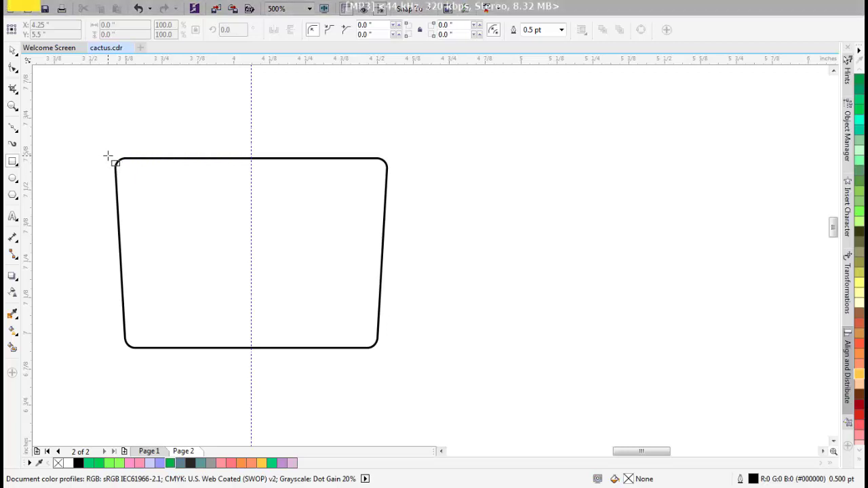
left_click_drag(124, 158, 400, 192)
key("space")
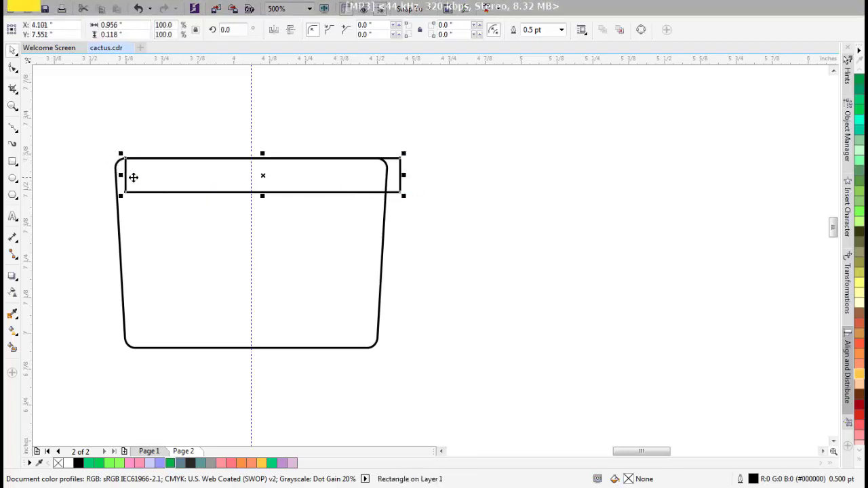
mouse_move(122, 176)
left_mouse_down()
mouse_move(101, 176)
mouse_move(107, 182)
left_mouse_up()
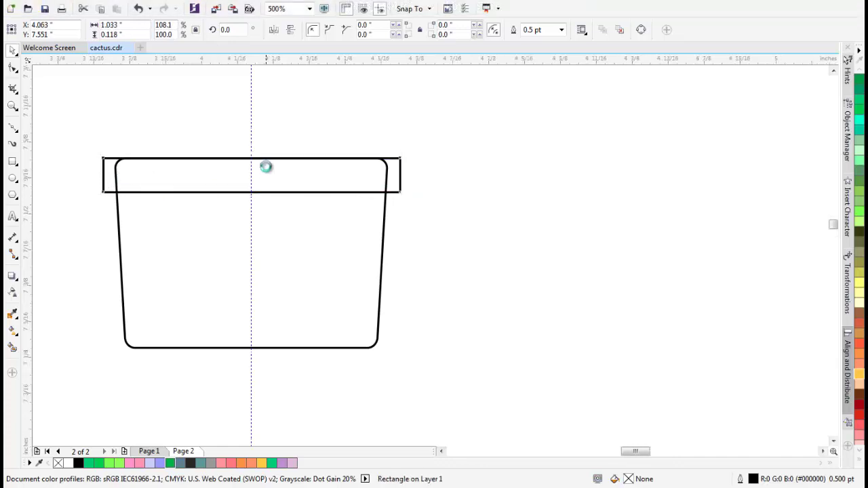
Raise the rim slightly above the pot body's top edge and align the horizontal centres of both shapes
scroll(266, 170, "up", 2)
key("ctrl+a")
scroll(303, 280, "down", 2)
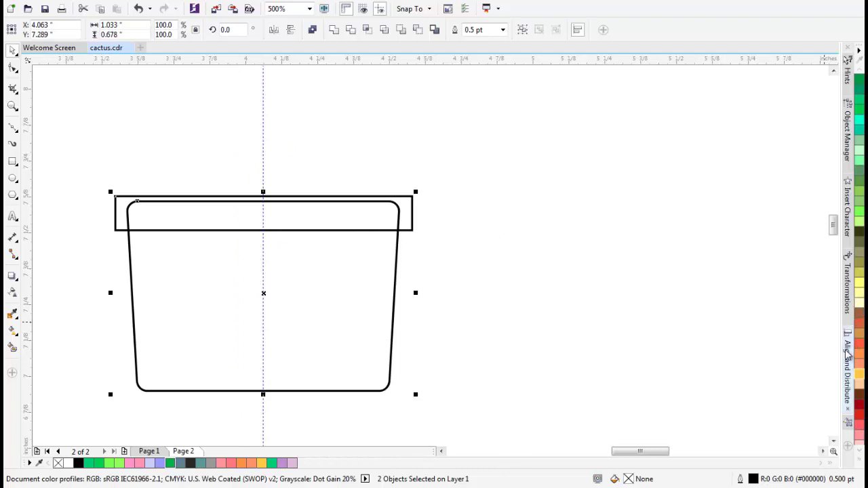
left_click(846, 366)
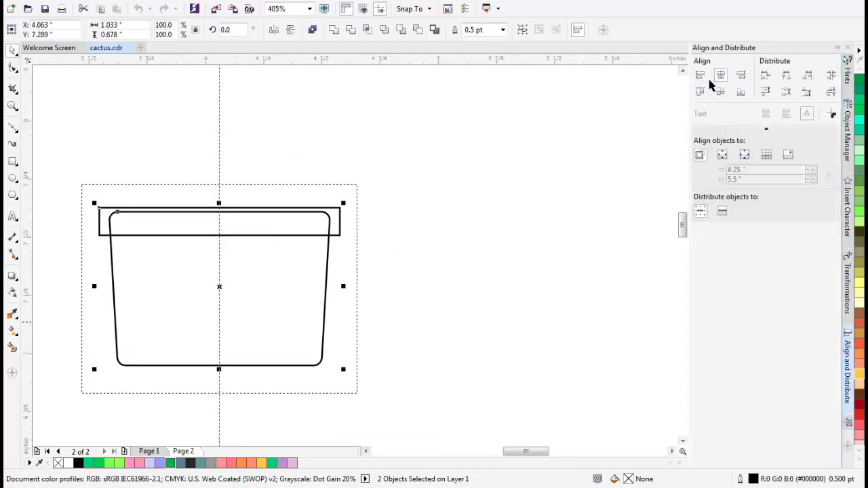
left_click(490, 138)
Round the rim rectangle's corners with the Shape tool to a radius of about 0.032 inches
left_click(343, 218)
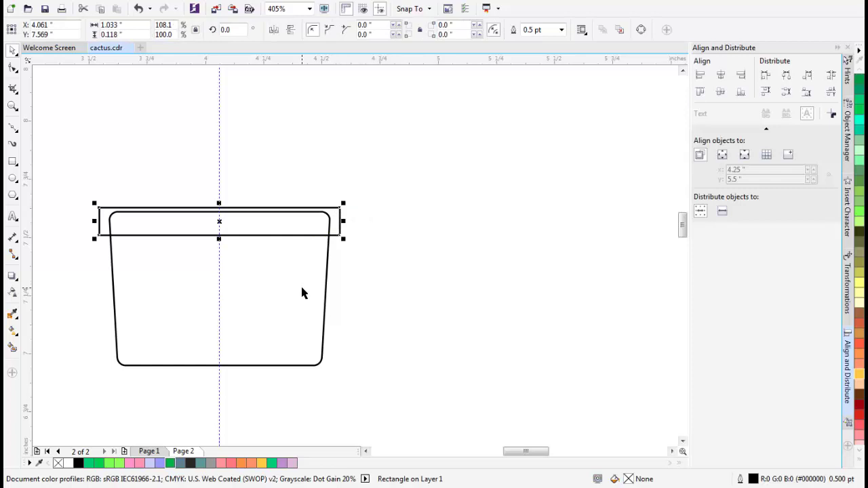
left_click(13, 67)
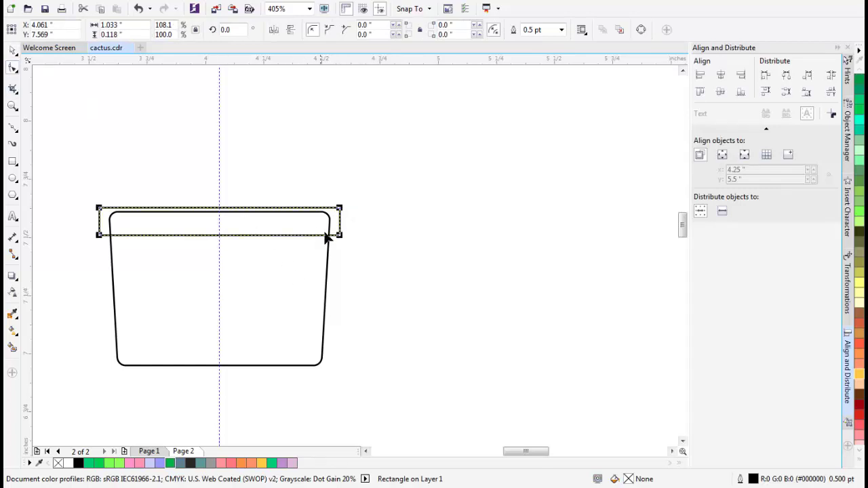
scroll(332, 240, "up", 2)
left_click_drag(354, 238, 340, 207)
scroll(355, 214, "up", 1)
left_click(349, 240)
scroll(327, 244, "down", 2)
Try to narrow the rim evenly on both sides, and undo the change
left_click_drag(288, 241, 327, 232)
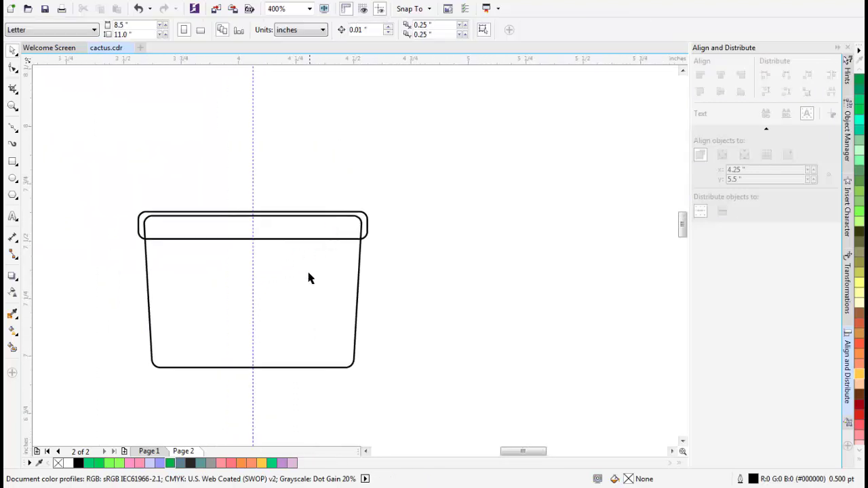
left_click(308, 278)
key("ctrl+z")
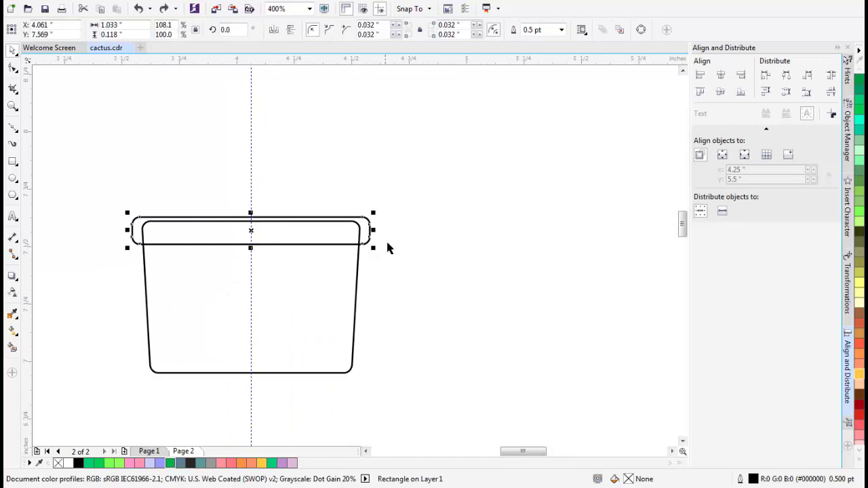
left_click(385, 240)
Shorten the pot body slightly by raising its bottom edge
left_click(304, 317)
left_click_drag(291, 325, 298, 263)
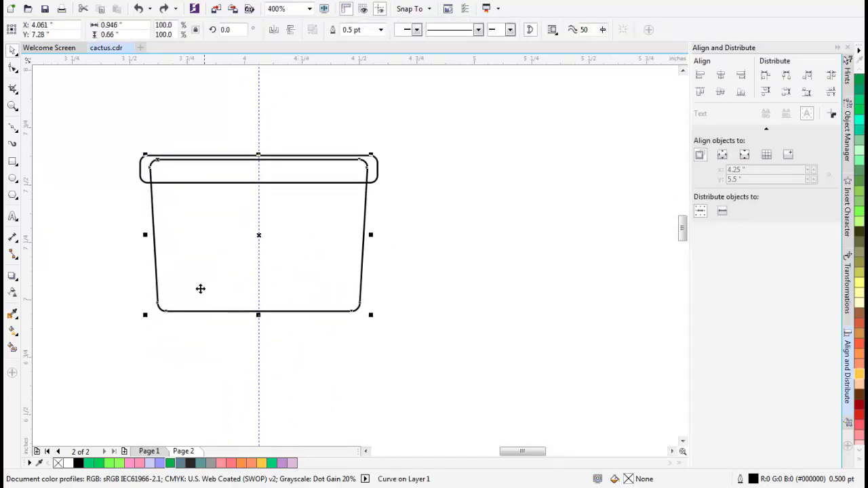
left_click_drag(261, 314, 260, 304)
scroll(409, 235, "up", 1)
left_click(409, 230)
scroll(408, 229, "down", 2)
left_click_drag(408, 229, 360, 230)
scroll(340, 242, "up", 1)
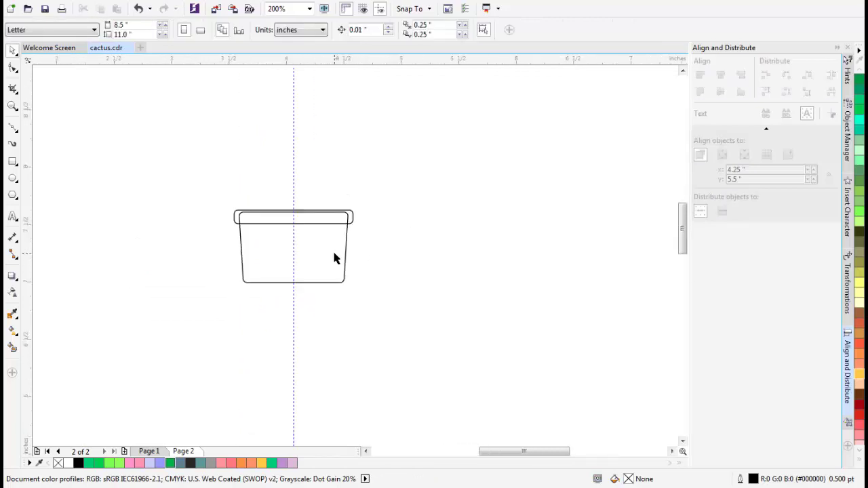
Fill both the pot body and the rim with white
left_click(346, 237)
left_click(353, 218, "shift")
left_click(68, 463)
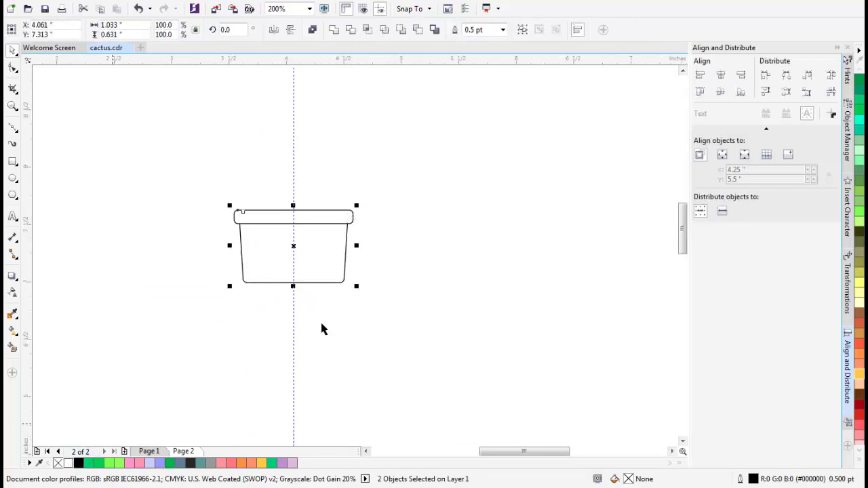
Try a 4 pt outline on the pot body and rim, and undo it
left_click(370, 216)
scroll(370, 216, "up", 1)
scroll(286, 277, "down", 1)
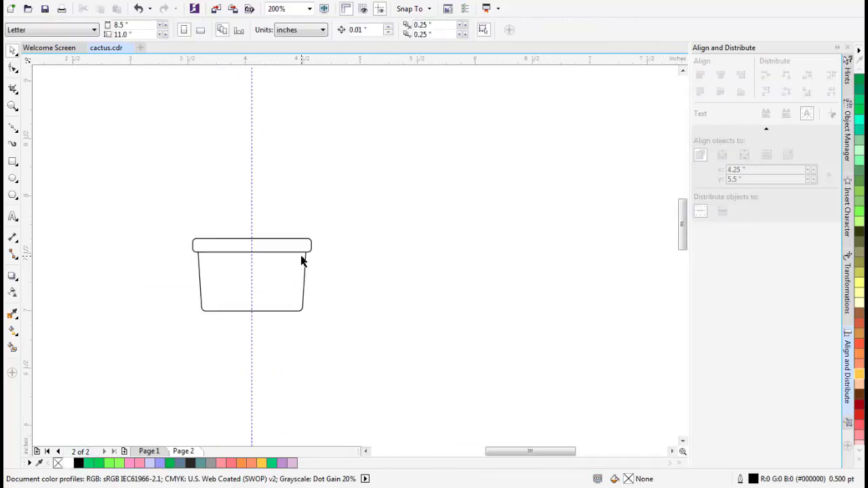
scroll(289, 276, "up", 1)
left_click(284, 287)
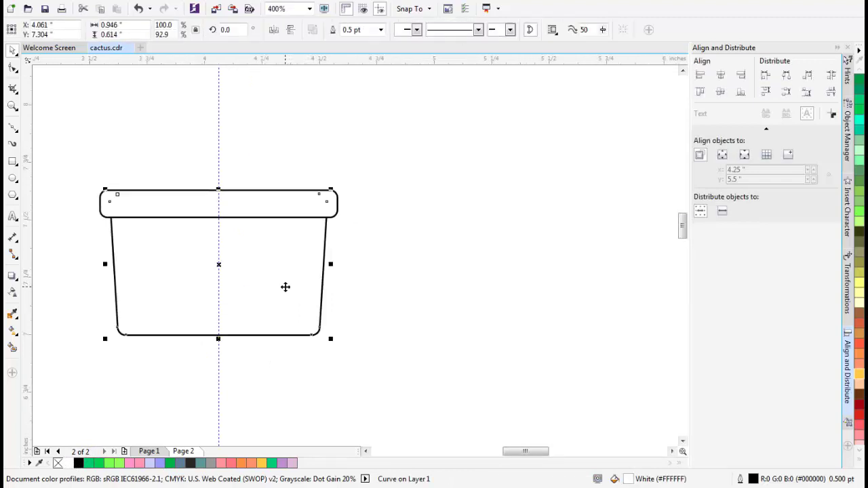
left_click(336, 199, "shift")
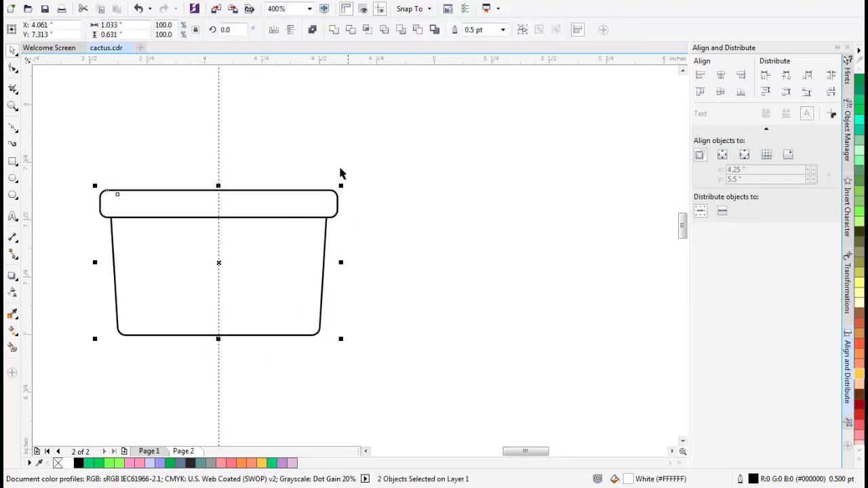
left_click_drag(330, 145, 343, 156)
left_click(503, 30)
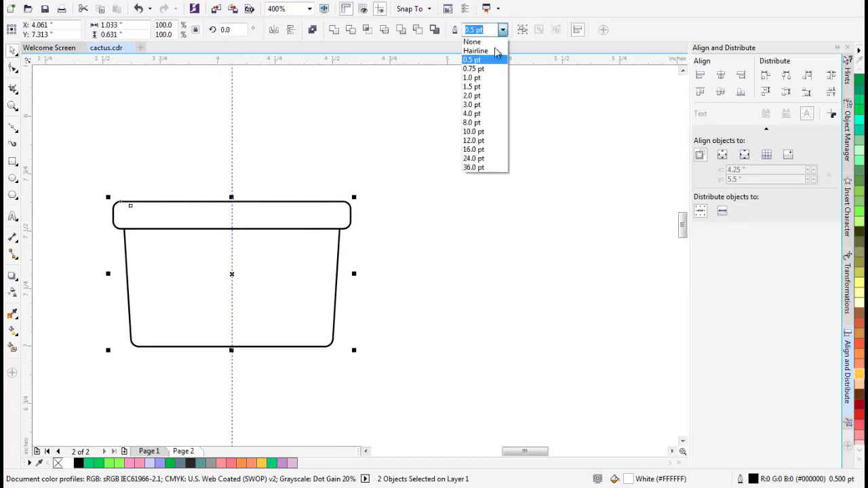
left_click(484, 114)
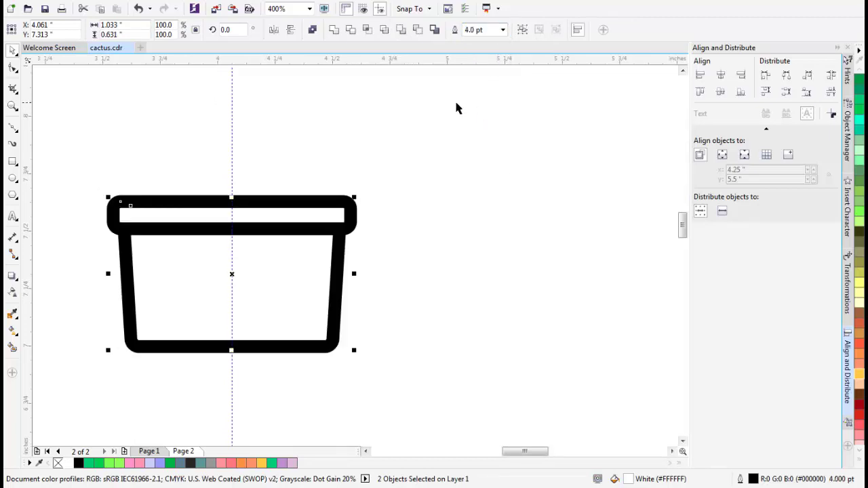
key("F3")
key("ctrl+z")
Set the outline width of both the pot body and the rim to 2 pt
left_click(503, 34)
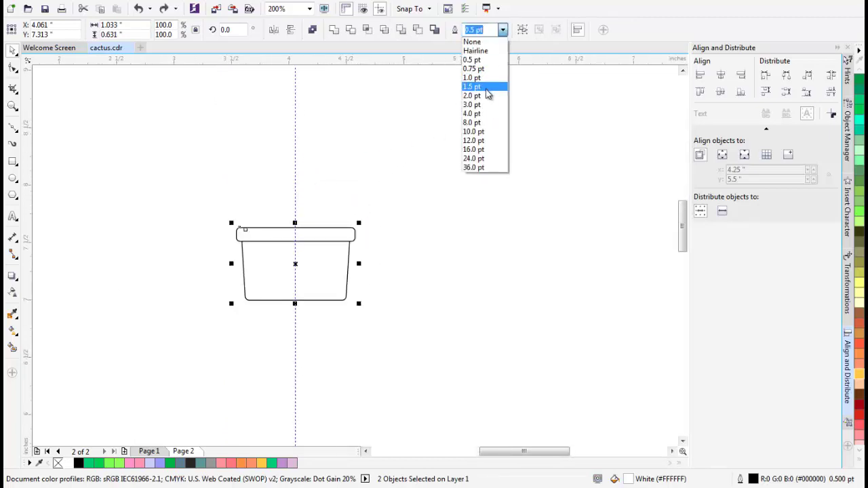
left_click(484, 104)
left_click(310, 281)
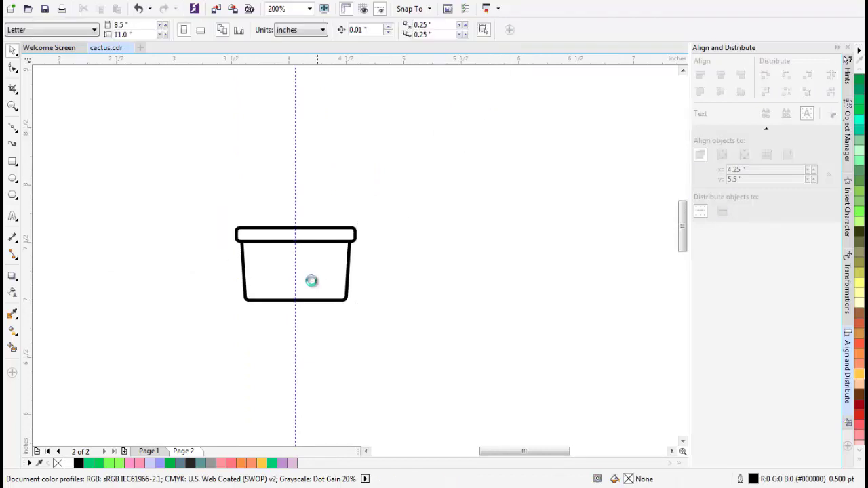
Delete the two nodes at the ends of the pot body's bottom edge with the Shape tool, turning the edge into a single curve
scroll(310, 281, "up", 1)
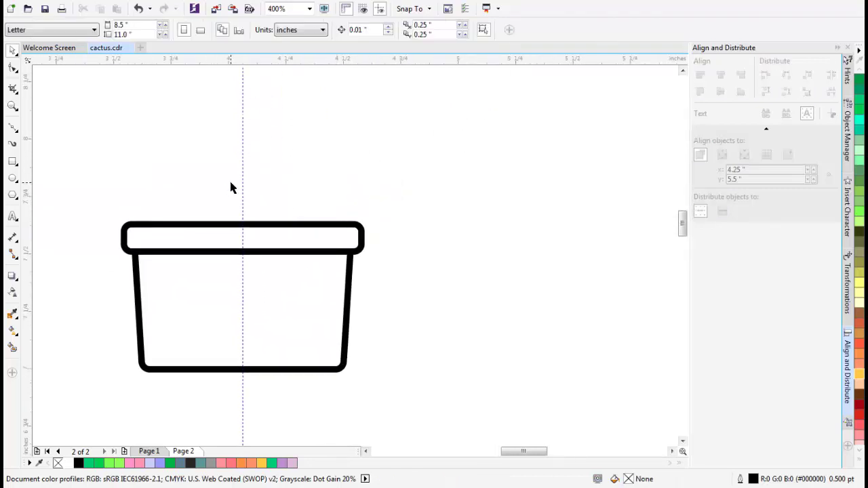
scroll(269, 270, "down", 1)
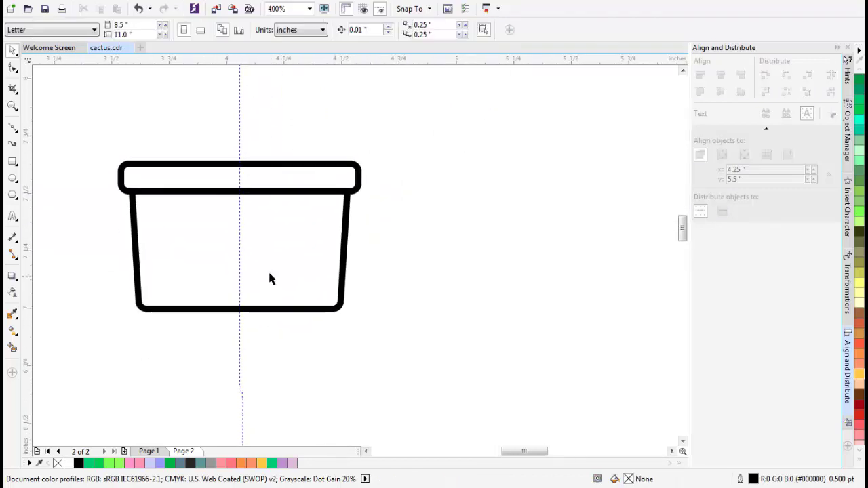
left_click(269, 269)
key("F10")
scroll(252, 311, "up", 1)
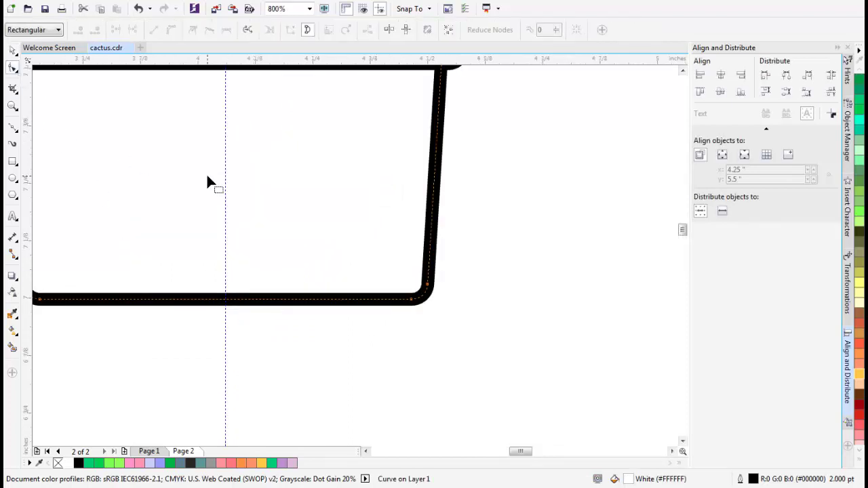
left_click_drag(235, 247, 297, 219)
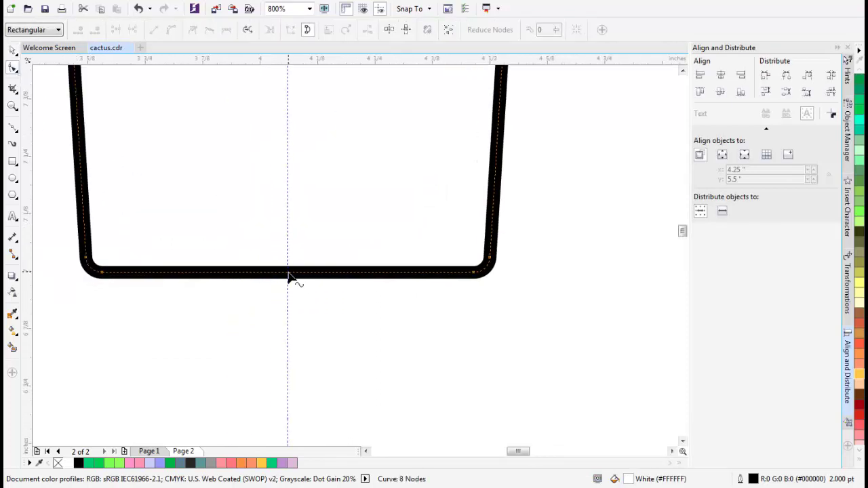
left_click(288, 274)
left_click_drag(130, 303, 129, 303)
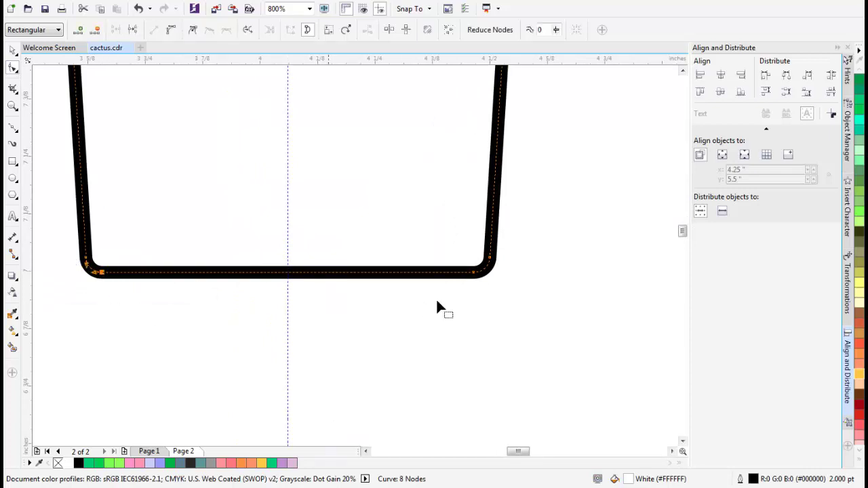
key("Delete")
left_click(475, 279)
key("Delete")
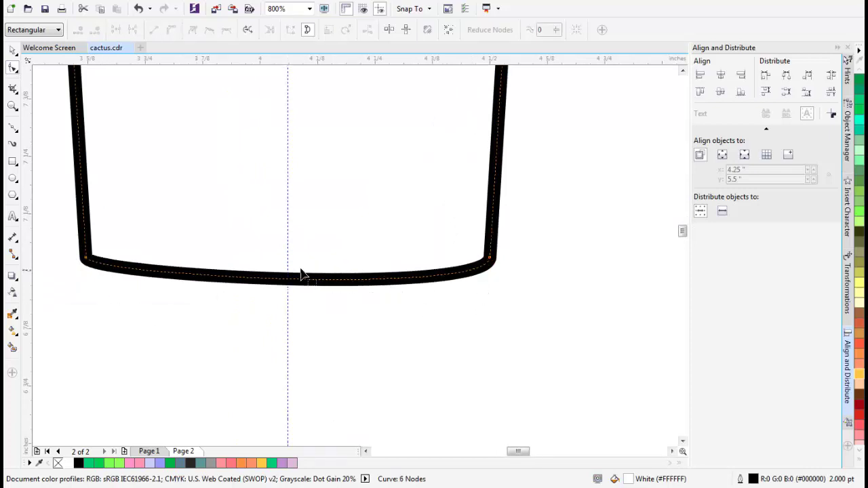
Add a node where the pot's bottom edge crosses the vertical guideline and move it straight down about 0.036 inches
scroll(298, 274, "down", 1)
scroll(258, 285, "up", 1)
left_click_drag(91, 219, 200, 304)
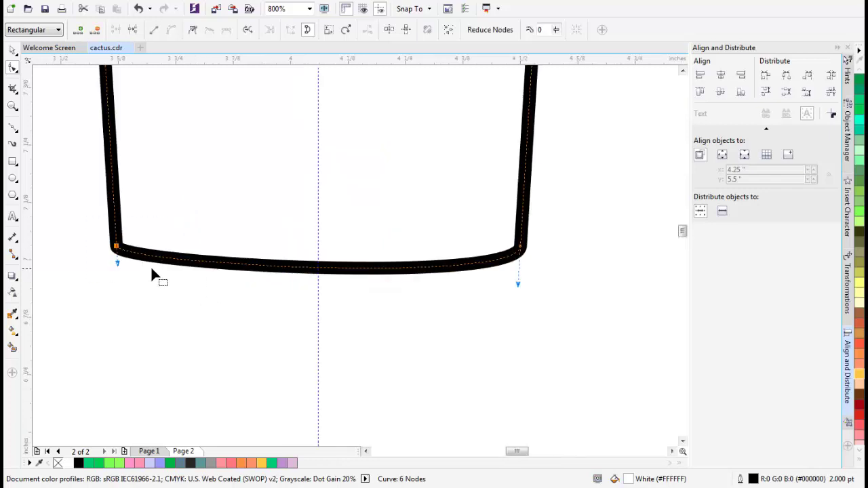
right_click(318, 270)
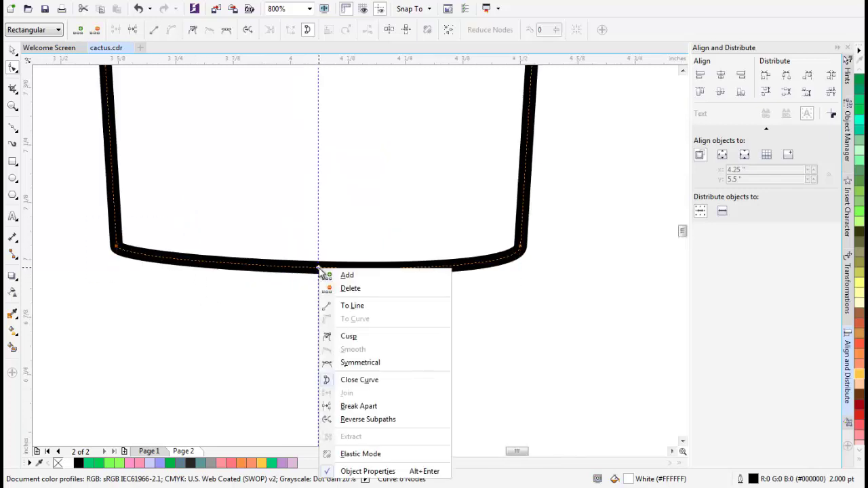
left_click(345, 275)
scroll(318, 271, "up", 1)
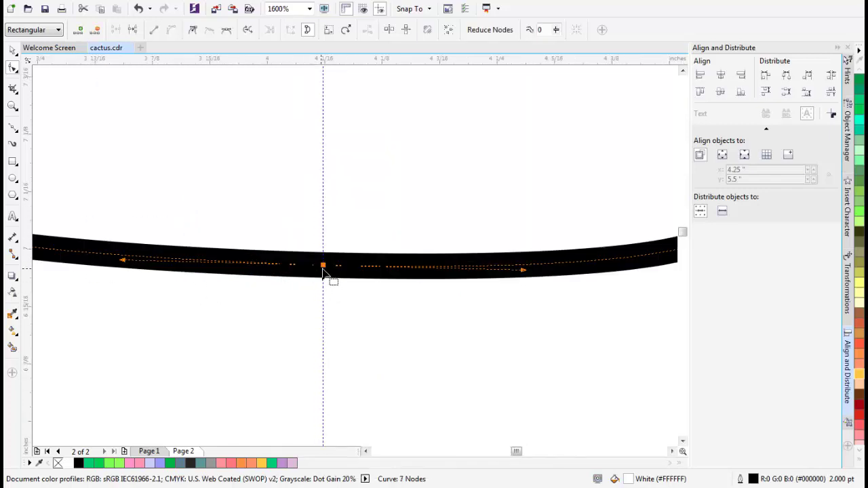
left_click_drag(323, 266, 322, 299)
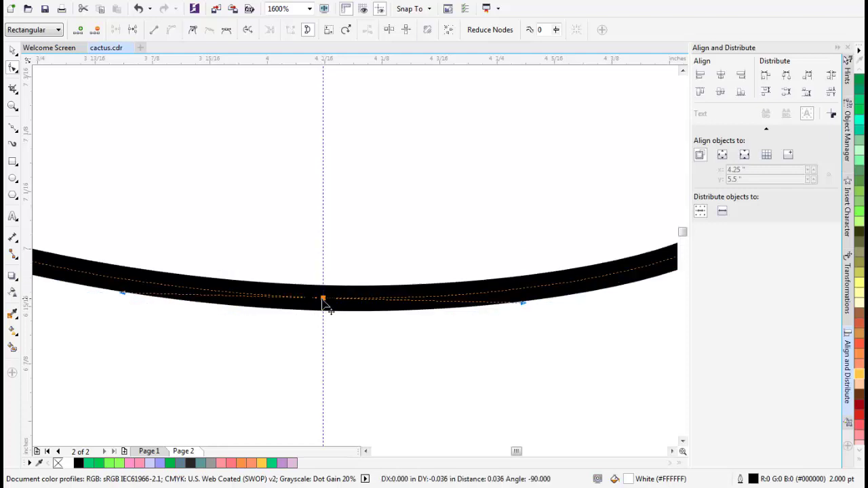
scroll(319, 309, "down", 2)
key("space")
left_click(377, 330)
scroll(371, 285, "down", 1)
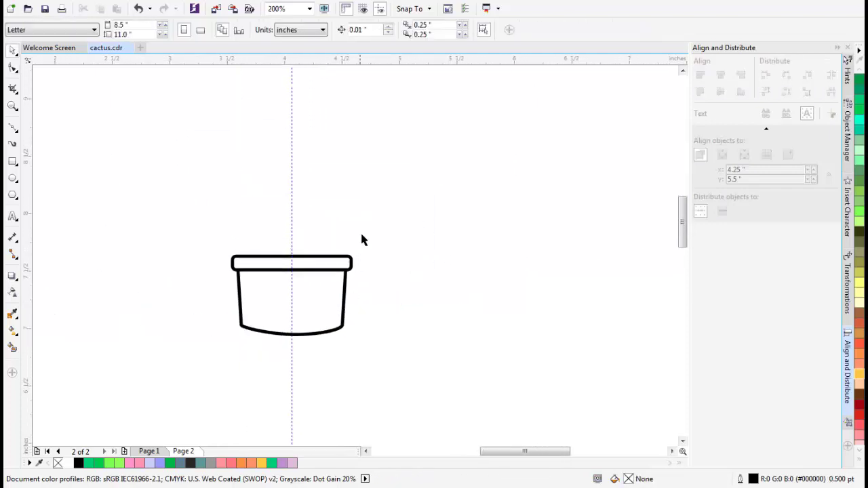
Draw an upright ellipse about 0.745 by 1.083 inches that rises above the pot and overlaps its rim and body
left_click_drag(354, 215, 303, 221)
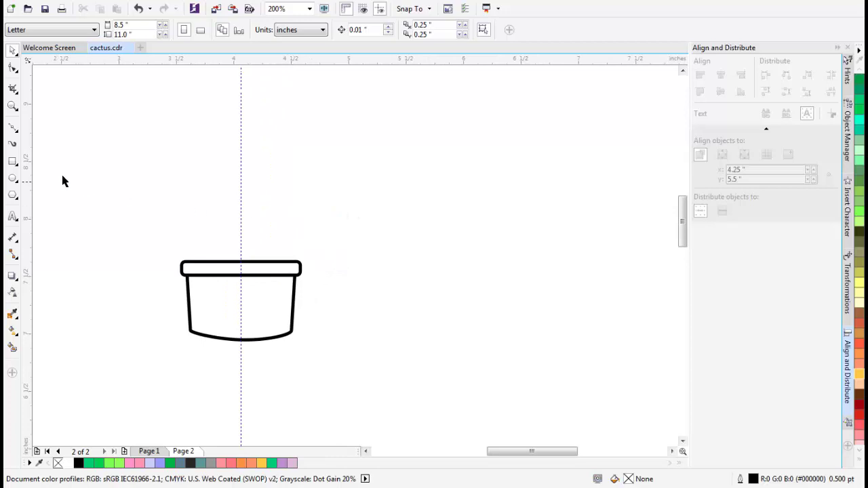
left_click(12, 177)
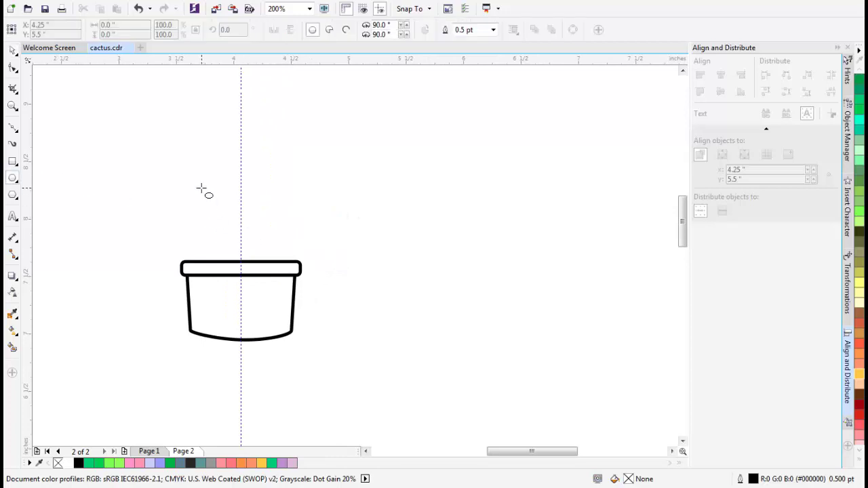
mouse_move(201, 189)
left_mouse_down()
mouse_move(253, 285)
mouse_move(287, 313)
left_mouse_up()
scroll(265, 219, "up", 2)
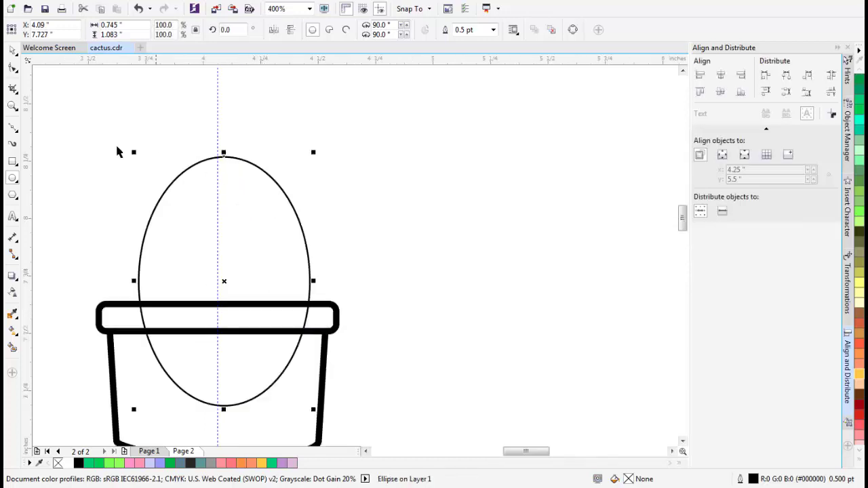
Align the ellipse horizontally with the center of the pot body
left_click(12, 68)
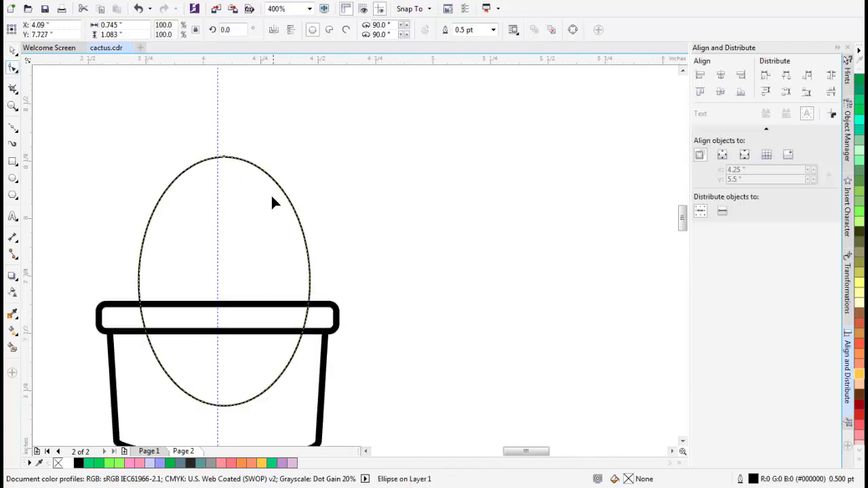
left_click(16, 54)
left_click_drag(265, 233, 259, 234)
left_click_drag(298, 390, 288, 313)
left_click(294, 296, "shift")
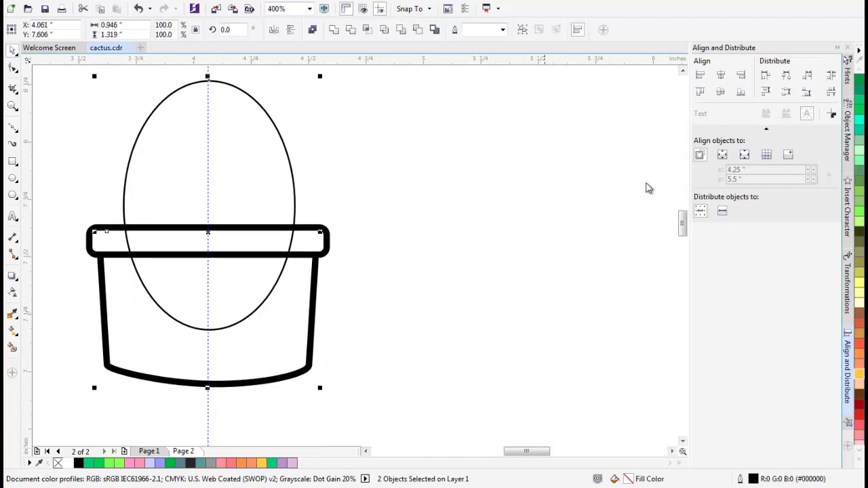
left_click(721, 76)
left_click(354, 131)
left_click_drag(326, 132, 339, 183)
left_click(271, 193)
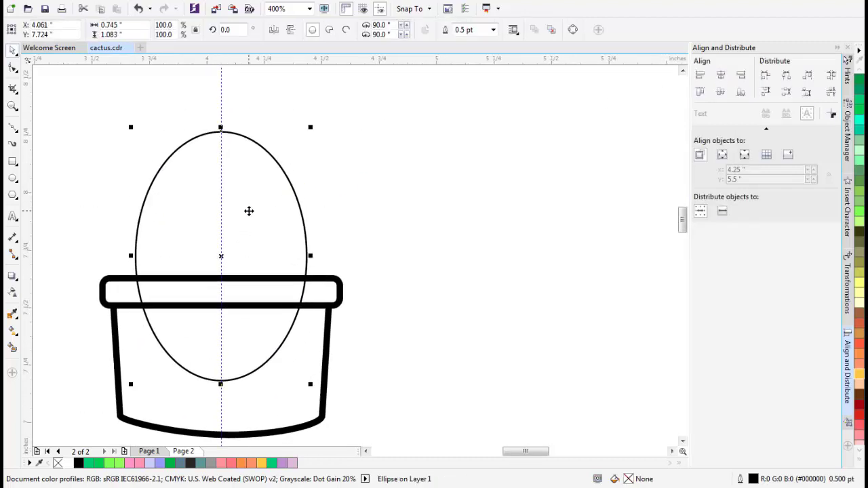
Widen the ellipse evenly on both sides to about 0.85 inches and convert it to curves
key("F10")
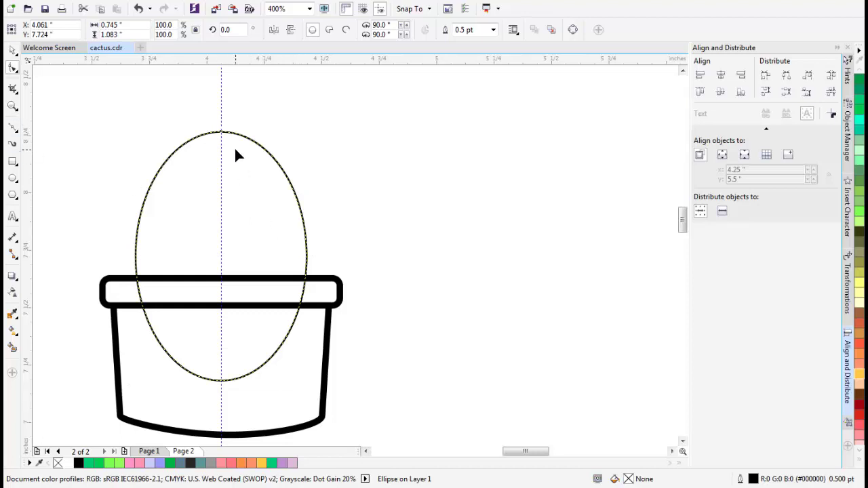
key("space")
left_click_drag(310, 256, 316, 250)
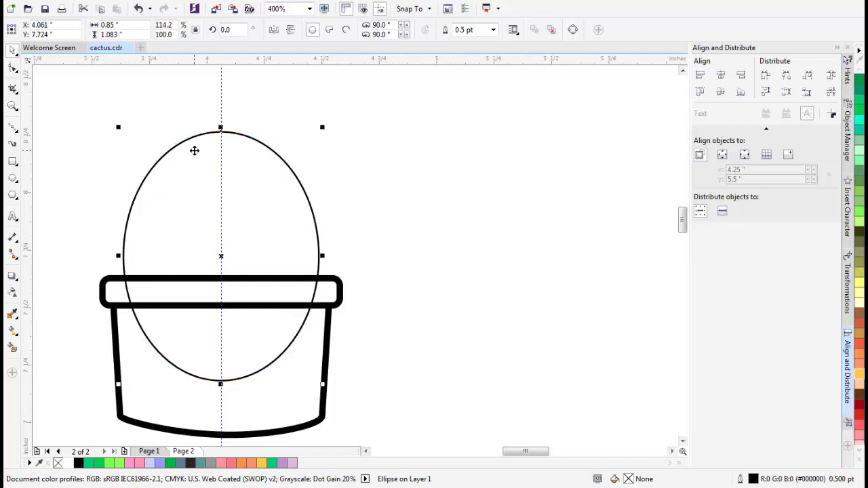
right_click(234, 170)
key("Escape")
key("ctrl+q")
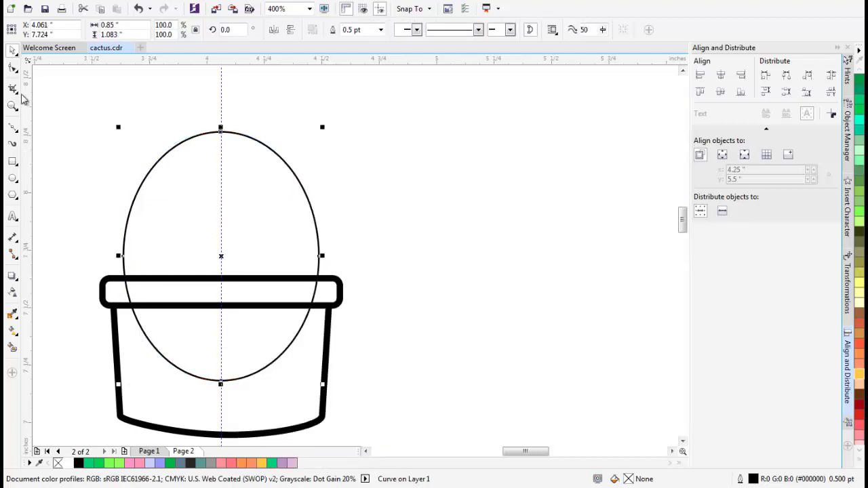
Broaden the top and bottom of the ellipse by lengthening the handles of its top and bottom nodes
left_click(12, 68)
left_click_drag(170, 101, 296, 197)
scroll(248, 122, "up", 2)
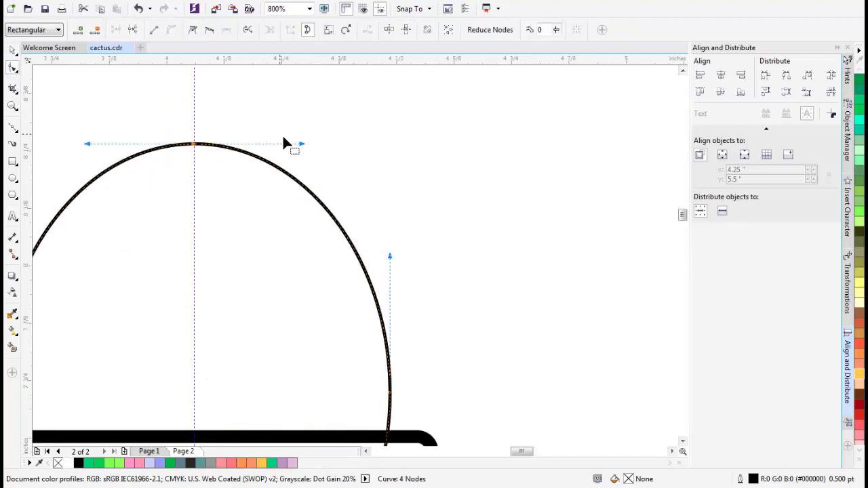
left_click_drag(301, 144, 317, 143)
scroll(303, 215, "down", 1)
scroll(267, 232, "down", 1)
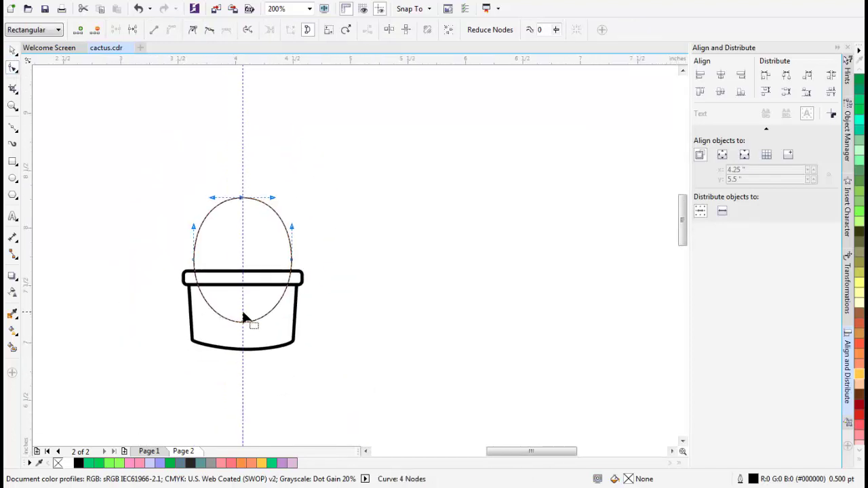
scroll(252, 319, "up", 1)
left_click_drag(217, 305, 305, 363)
left_click_drag(298, 332, 311, 334)
key("space")
left_click(440, 227)
left_click(296, 187)
left_click_drag(291, 194, 276, 276)
key("space")
key("space")
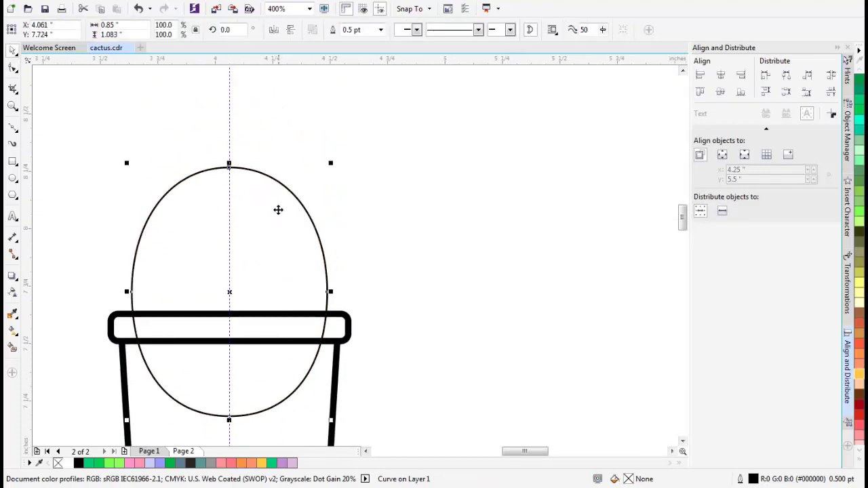
key("F3")
left_click(193, 368)
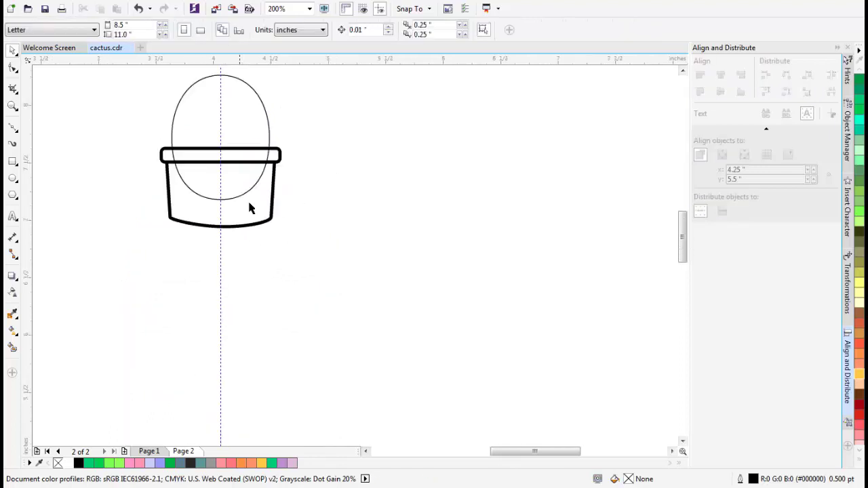
Shorten the curve handles of the ellipse's top node slightly so that the top becomes narrower
scroll(248, 208, "up", 4)
left_click(240, 215)
key("F10")
left_click(209, 181)
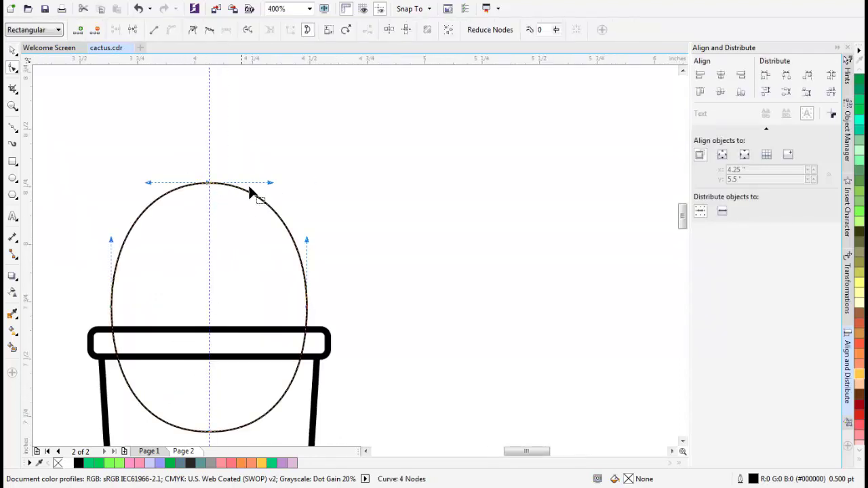
scroll(285, 184, "up", 1)
left_click_drag(287, 182, 273, 182)
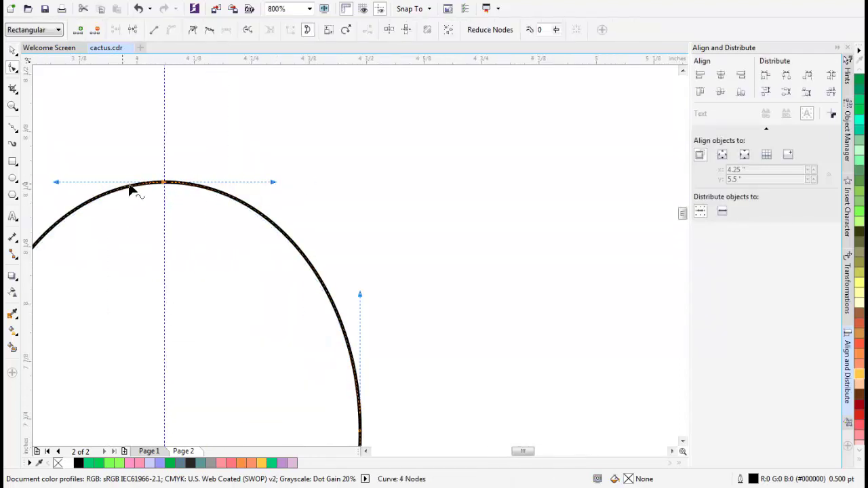
Try to flatten the cactus body by moving its top node down along the guideline, and undo the move
left_click_drag(163, 185, 165, 223)
scroll(209, 219, "down", 1)
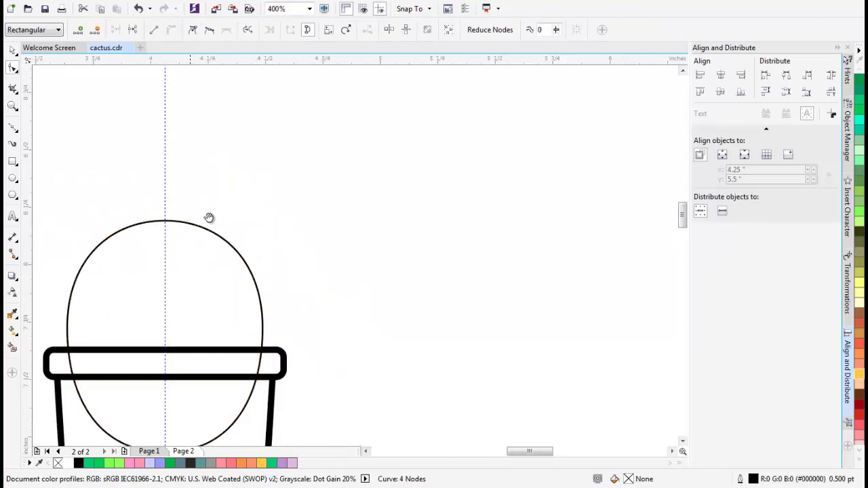
key("space")
key("ctrl+z")
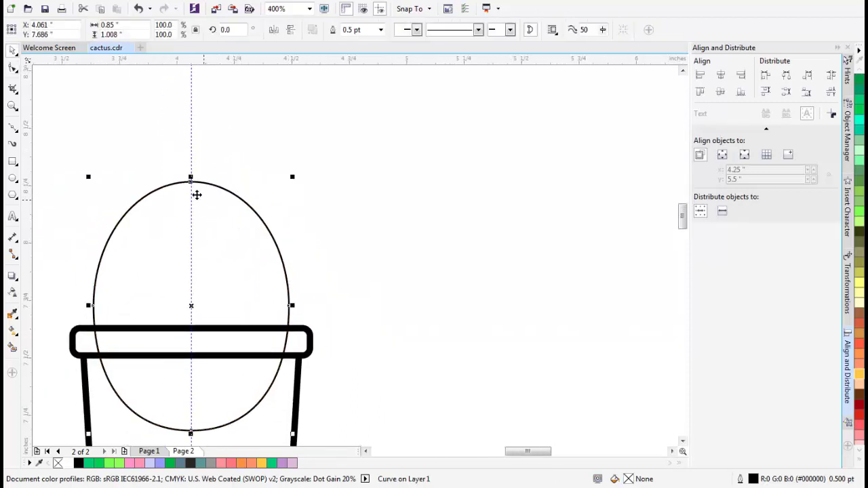
Flatten the cactus body slightly by moving its top node down along the guideline, making it about 1.04 inches high
scroll(191, 179, "up", 1)
key("space")
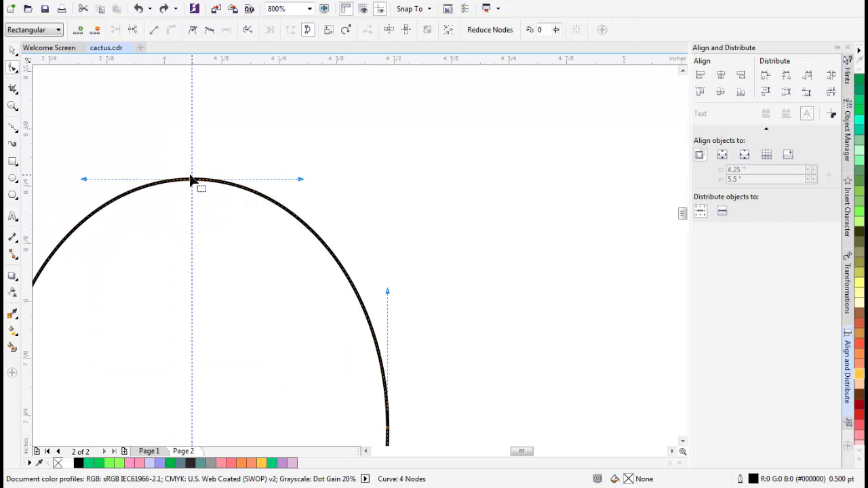
left_click_drag(191, 177, 193, 198)
scroll(192, 199, "down", 1)
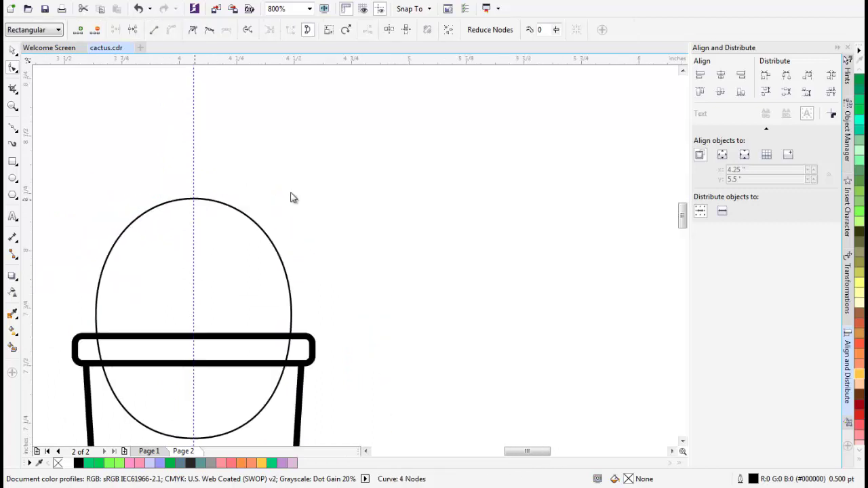
key("space")
Send the cactus body to the back of the page behind the pot and scale it evenly to about 95%
scroll(251, 271, "down", 1)
right_click(248, 256)
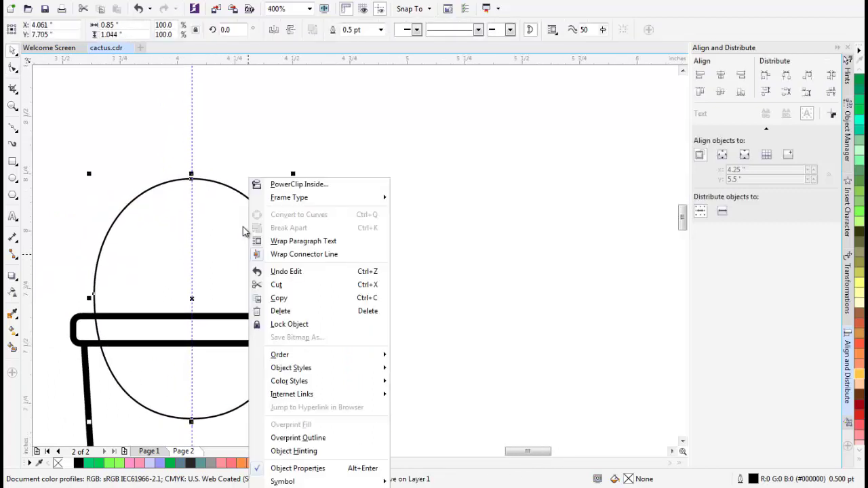
mouse_move(364, 355)
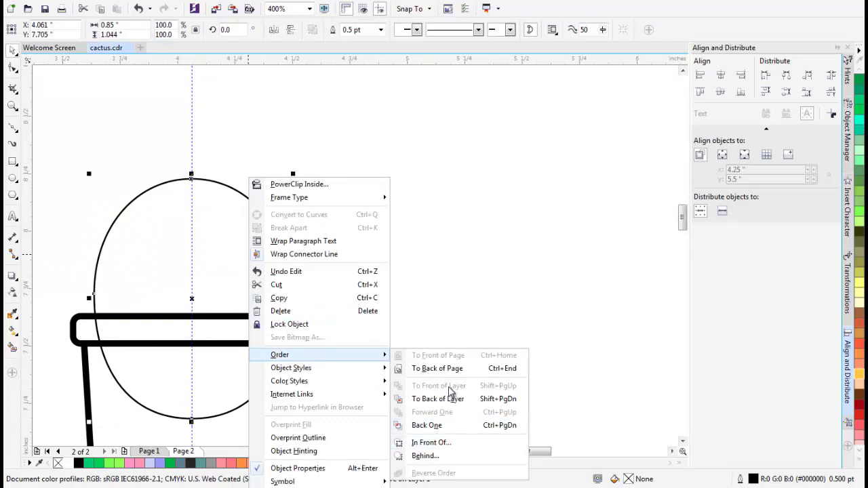
left_click(437, 368)
left_click(230, 260)
scroll(230, 261, "down", 2)
scroll(247, 262, "up", 2)
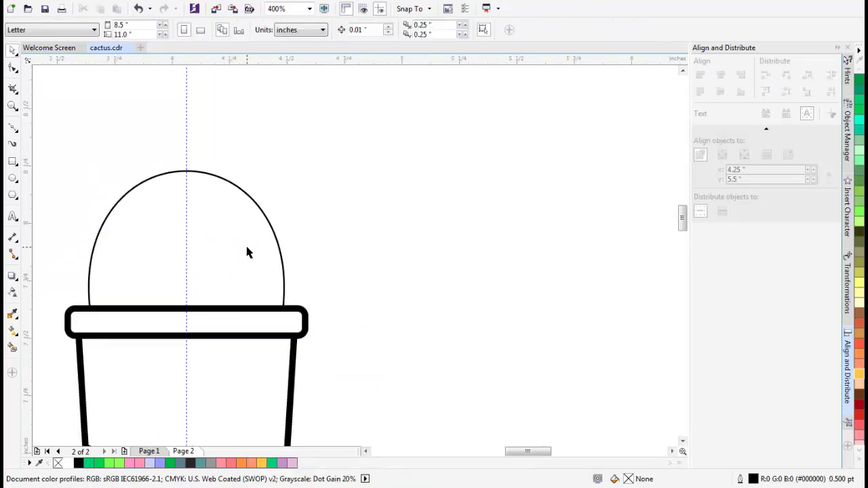
left_click(239, 238)
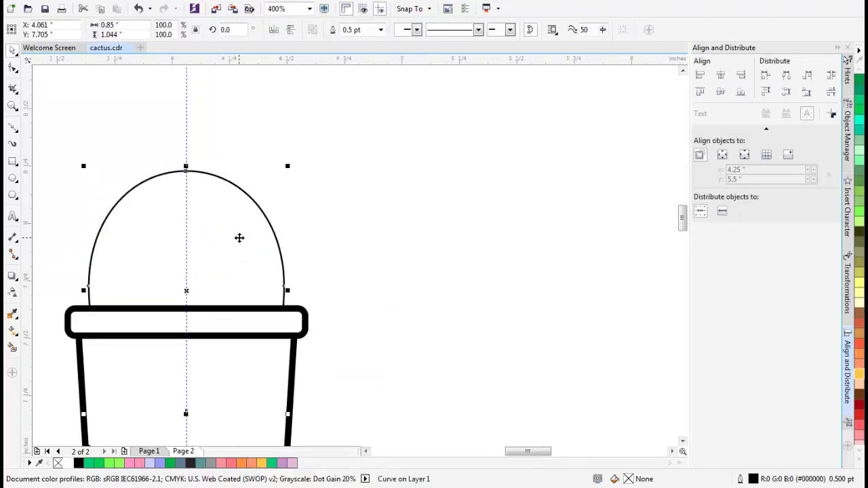
left_click_drag(288, 168, 284, 172)
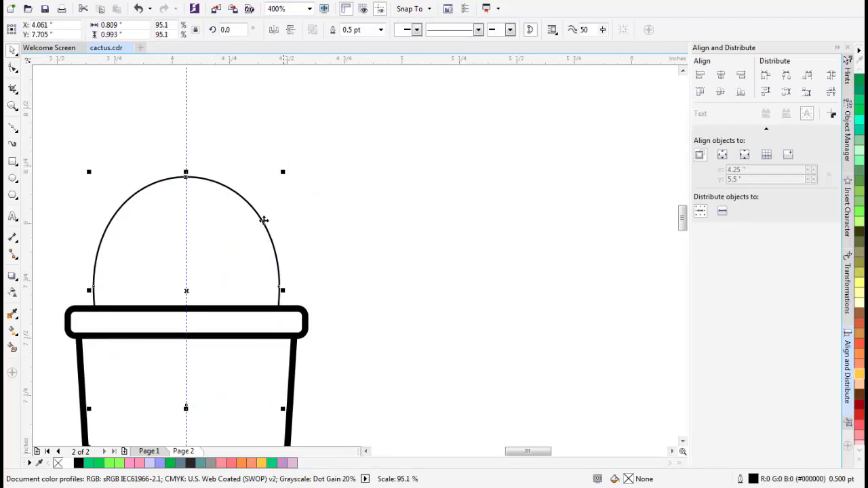
Draw a small ellipse across the body's right edge above the rim, rotated to 330 degrees and spanning about 0.24 by 0.33 inches
scroll(259, 296, "up", 2)
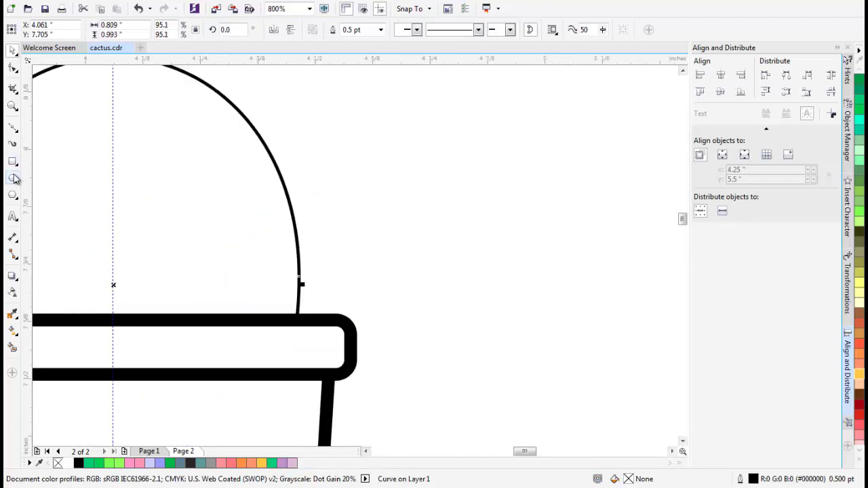
left_click(15, 178)
left_click_drag(229, 192, 314, 358)
key("space")
left_click(285, 260)
left_click_drag(316, 188, 332, 240)
scroll(332, 239, "down", 3)
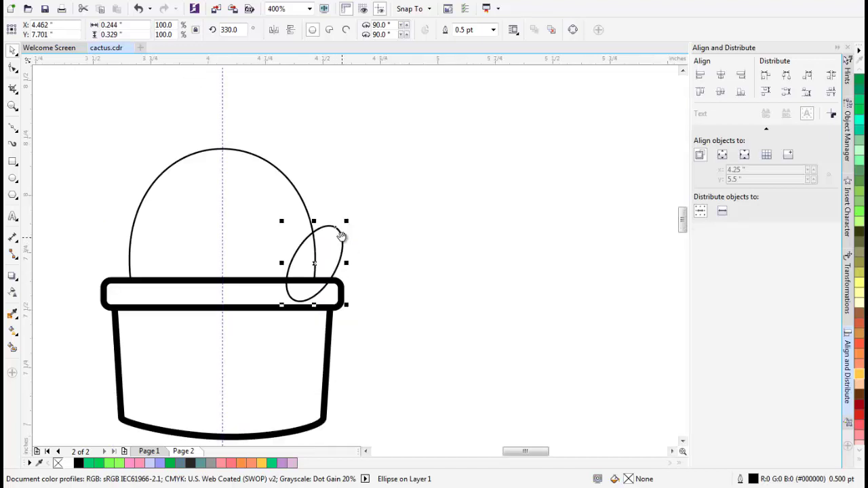
Send the small tilted ellipse to the back of the page, behind the body and the pot rim
scroll(335, 242, "up", 3)
right_click(335, 242)
mouse_move(456, 358)
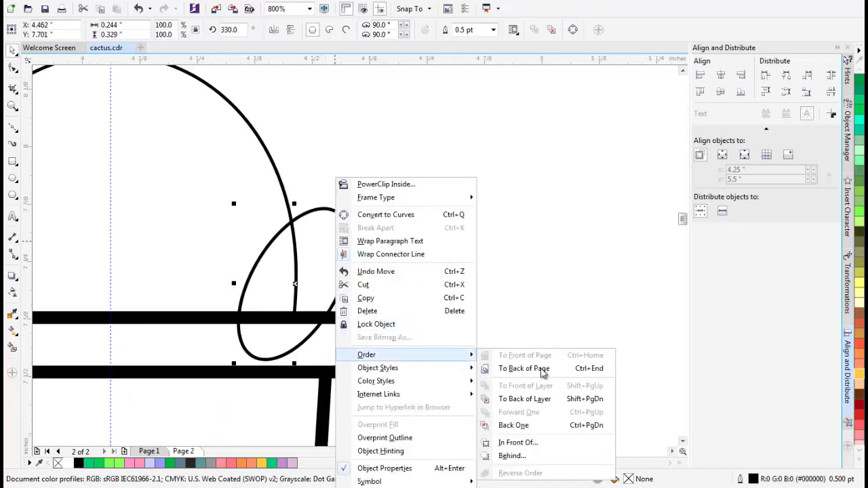
left_click(539, 369)
scroll(341, 219, "down", 2)
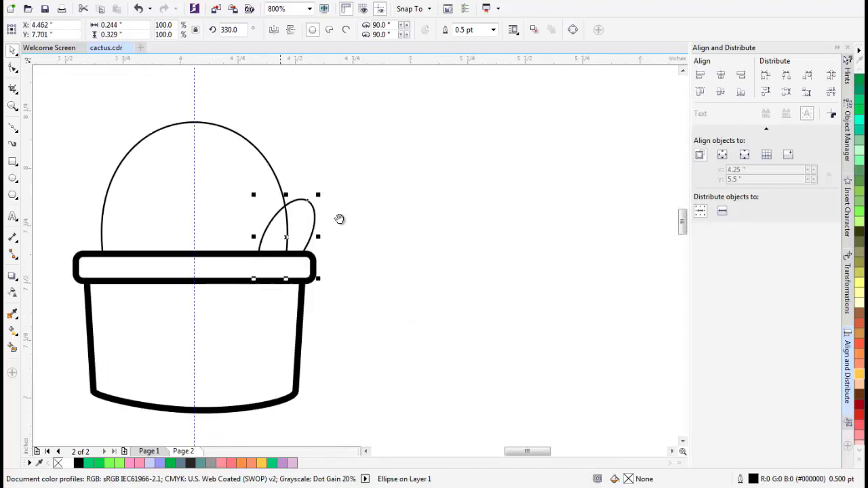
Try to move the cactus body and side ellipse together slightly to the left, and undo the move
left_click(373, 231, "shift")
scroll(374, 248, "up", 2)
left_click_drag(372, 246, 364, 247)
scroll(329, 231, "down", 2)
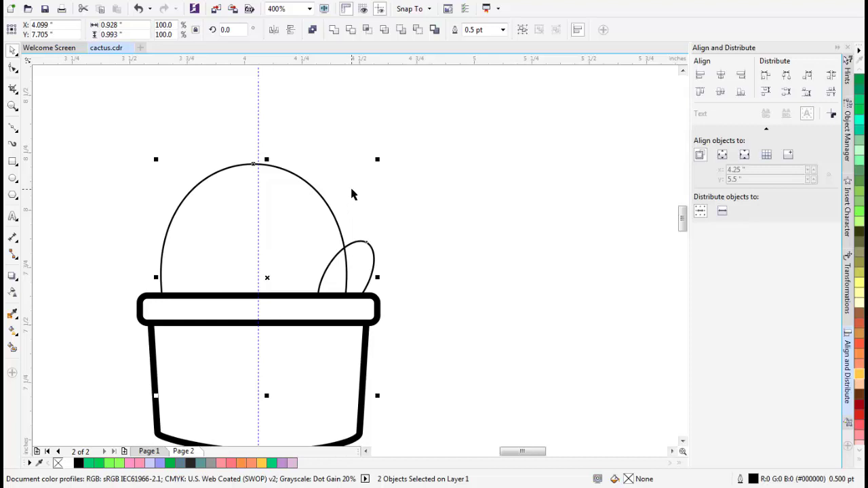
key("ctrl+z")
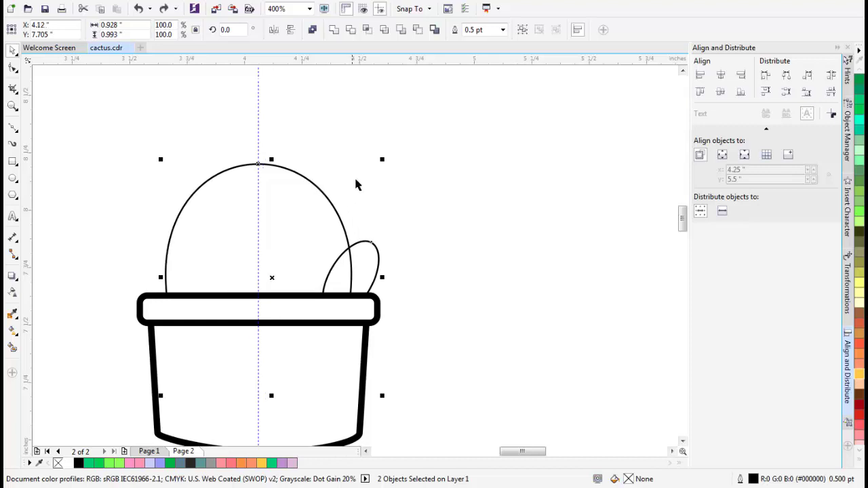
Fill the cactus body and the small side ellipse with white so that the body covers their overlap
left_click(355, 179)
left_click(372, 273)
left_click(319, 232, "shift")
left_click(79, 452)
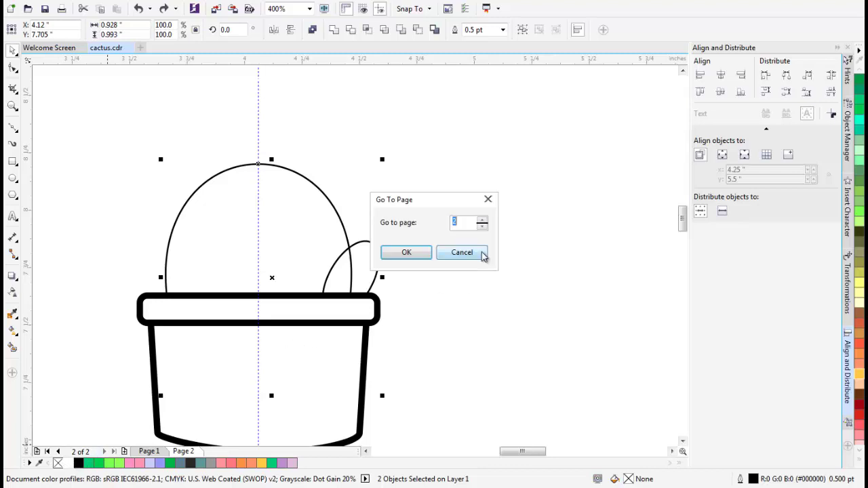
left_click(462, 252)
scroll(332, 278, "up", 1)
left_click(68, 462)
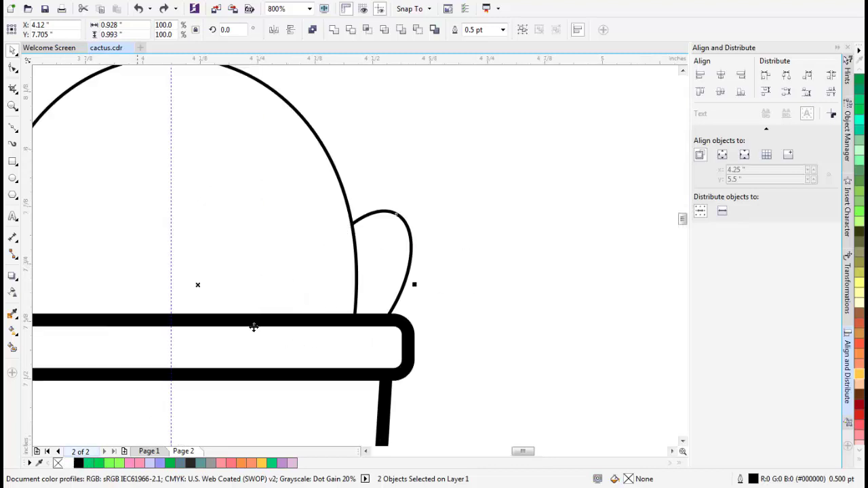
scroll(409, 240, "down", 1)
Set the outline width of the cactus body and the side ellipse to 2.0 pt
left_click(425, 225)
left_click(406, 244)
left_click(369, 203, "shift")
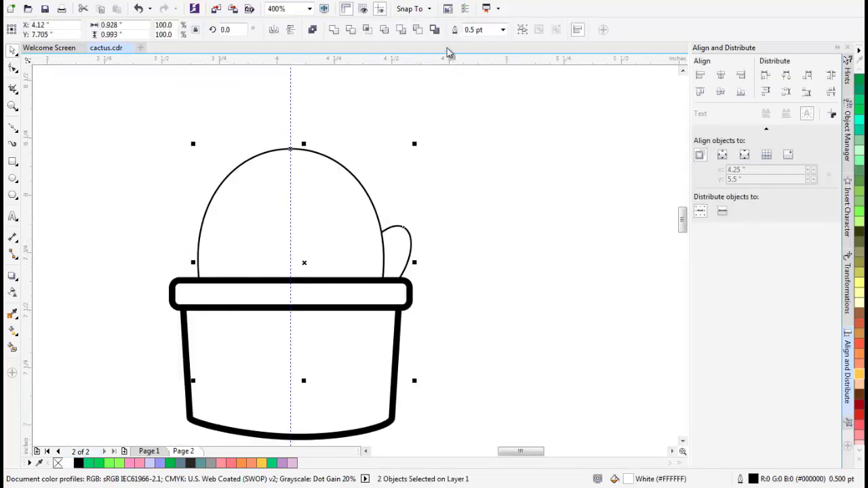
left_click(502, 29)
left_click(486, 87)
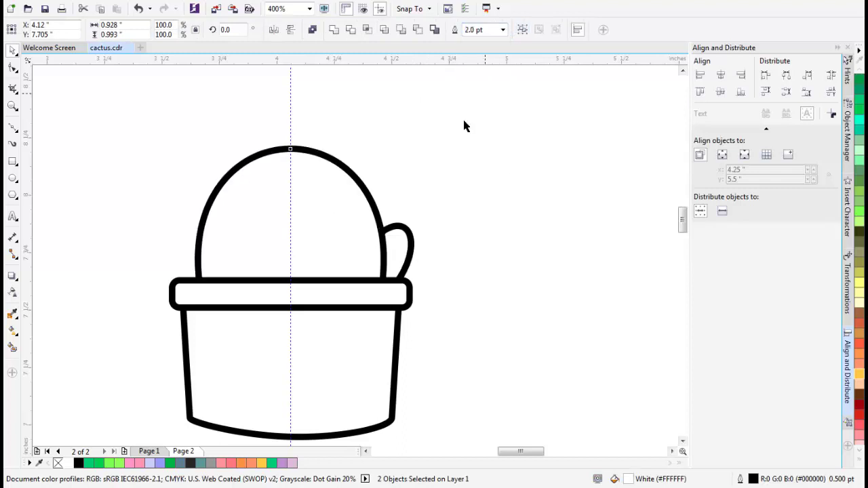
left_click(462, 124)
scroll(422, 224, "down", 1)
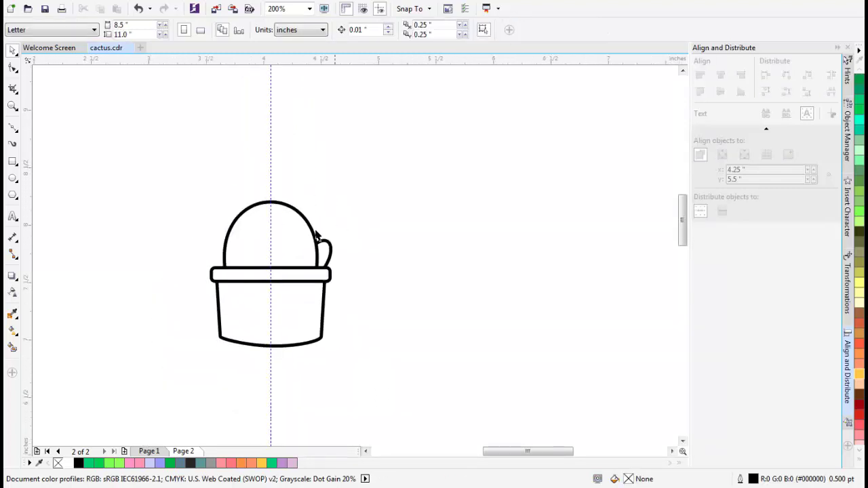
Try to draw a rounded flower petal curve on top of the cactus body, and undo the curve
scroll(295, 237, "up", 1)
mouse_move(306, 227)
left_mouse_down()
mouse_move(274, 162)
mouse_move(244, 149)
mouse_move(244, 160)
left_mouse_up()
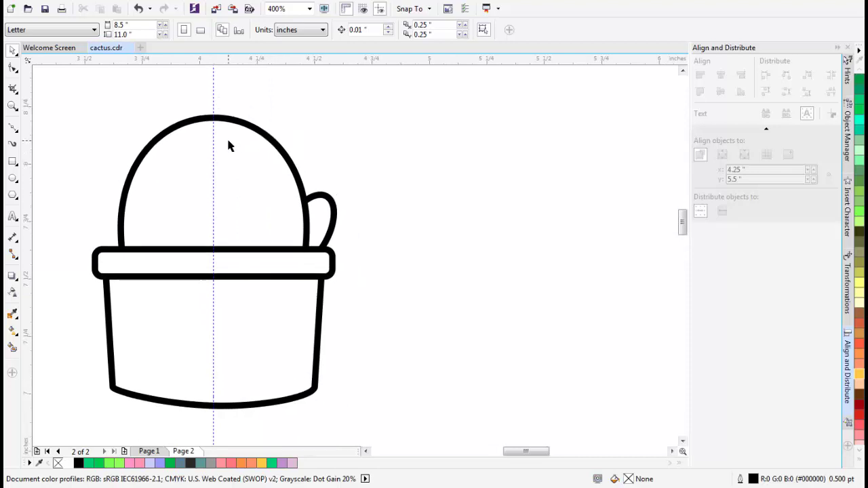
left_click_drag(228, 117, 228, 167)
left_click(12, 127)
left_click_drag(296, 180, 299, 228)
scroll(207, 210, "up", 1)
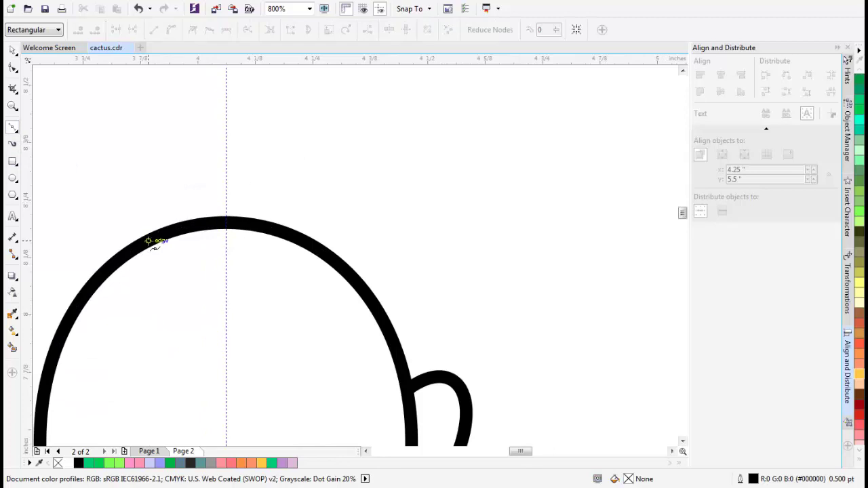
left_click_drag(148, 240, 134, 230)
left_click_drag(144, 176, 159, 161)
left_click_drag(198, 187, 199, 210)
double_click(199, 189)
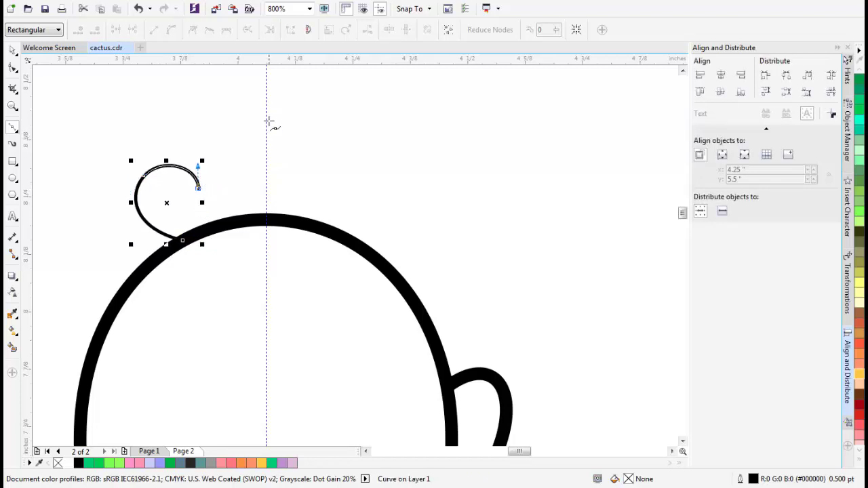
left_click_drag(269, 115, 351, 166)
key("ctrl+z")
scroll(213, 236, "down", 1)
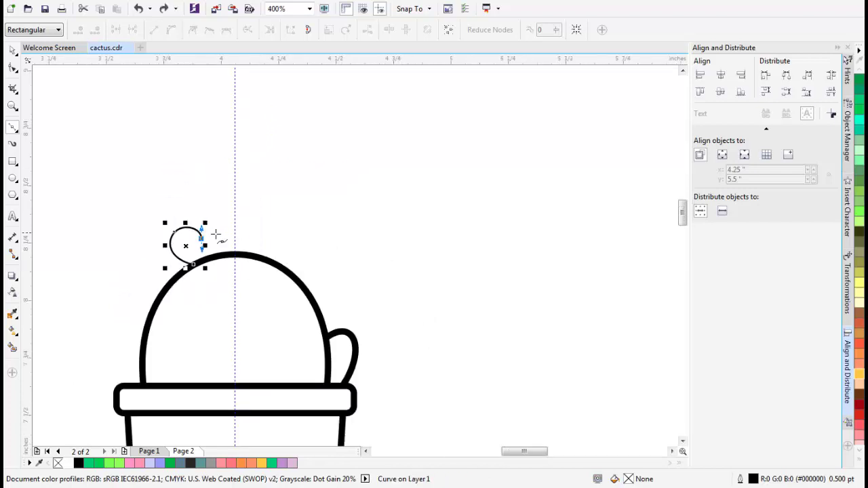
scroll(213, 236, "up", 1)
key("ctrl+z")
key("ctrl+z")
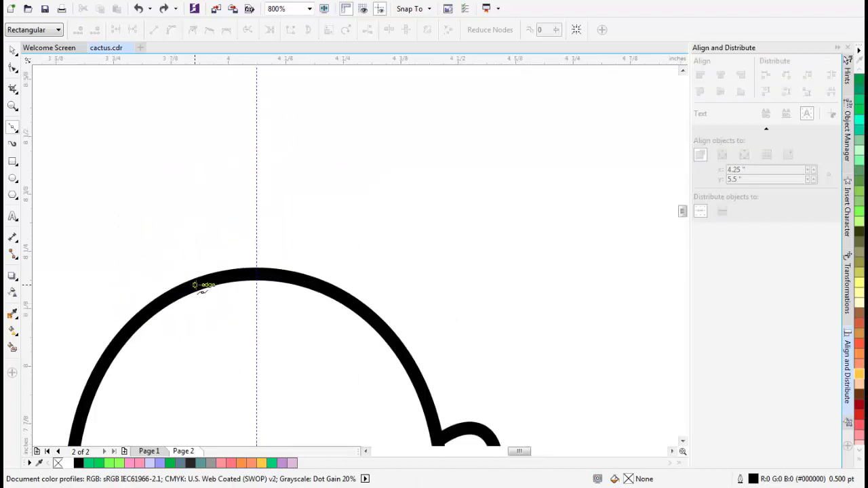
Draw the left half of a three-petal flower on the body's top as a closed curve about 0.2 by 0.3 inches, straight along the guideline
left_click_drag(194, 285, 164, 270)
left_click_drag(178, 209, 303, 189)
left_click(228, 221)
key("ctrl+z")
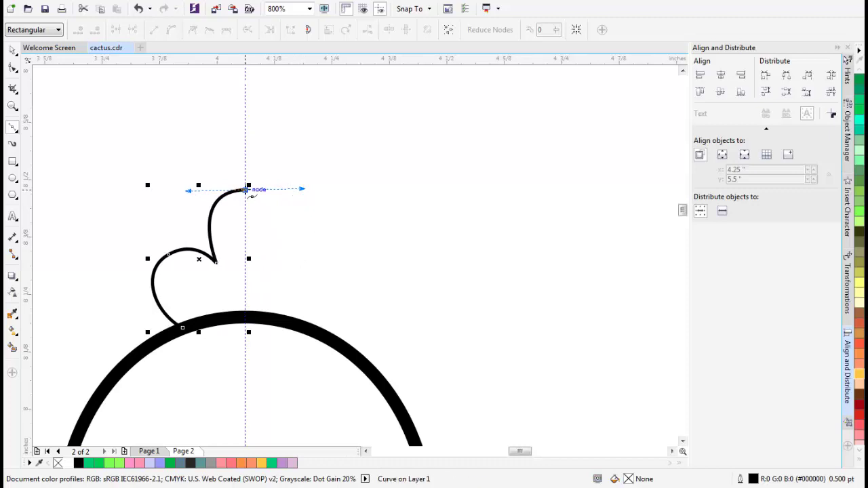
left_click(246, 316)
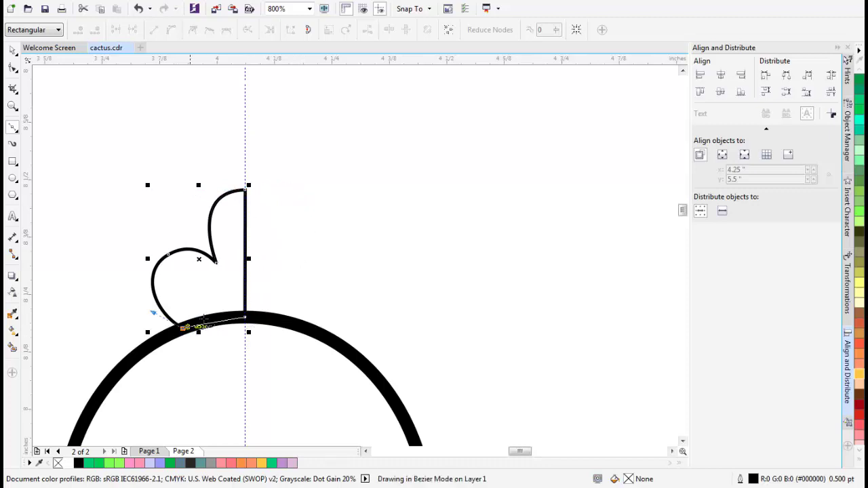
left_click_drag(204, 318, 214, 316)
left_click_drag(249, 238, 225, 223)
scroll(199, 231, "down", 1)
key("space")
scroll(209, 254, "up", 1)
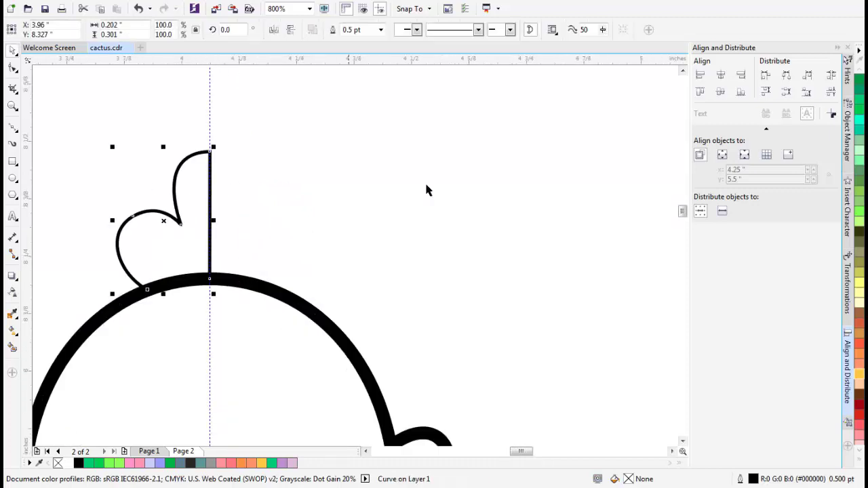
Mirror the half flower horizontally about its right edge at 100% scale with 1 copy
left_click(846, 307)
left_click(749, 138)
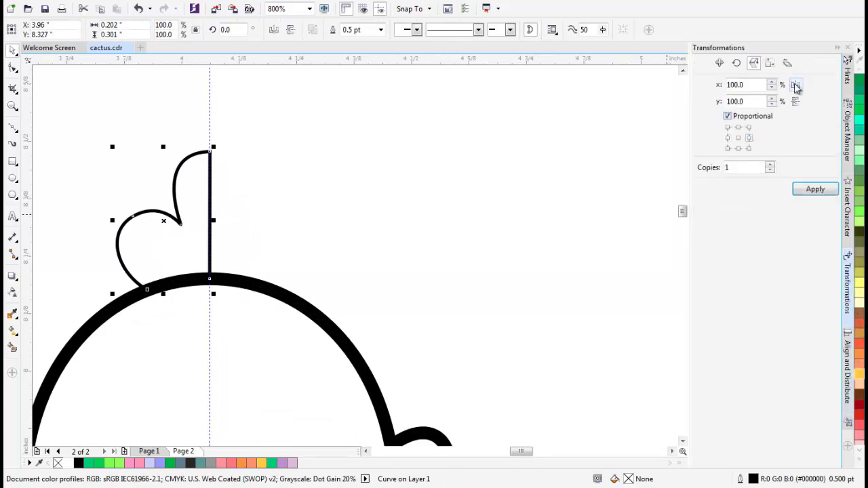
left_click(813, 188)
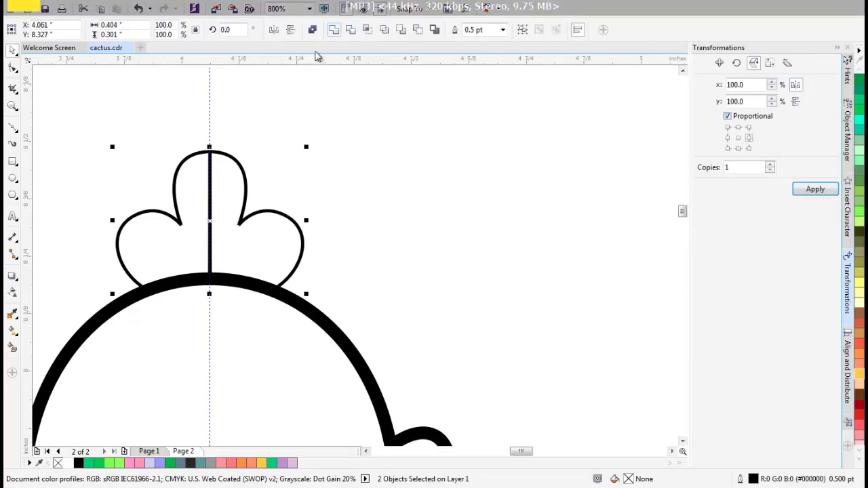
Move the mirrored flower half's top inner node onto the vertical guideline so that it meets the left half
left_click(226, 170)
scroll(226, 170, "up", 1)
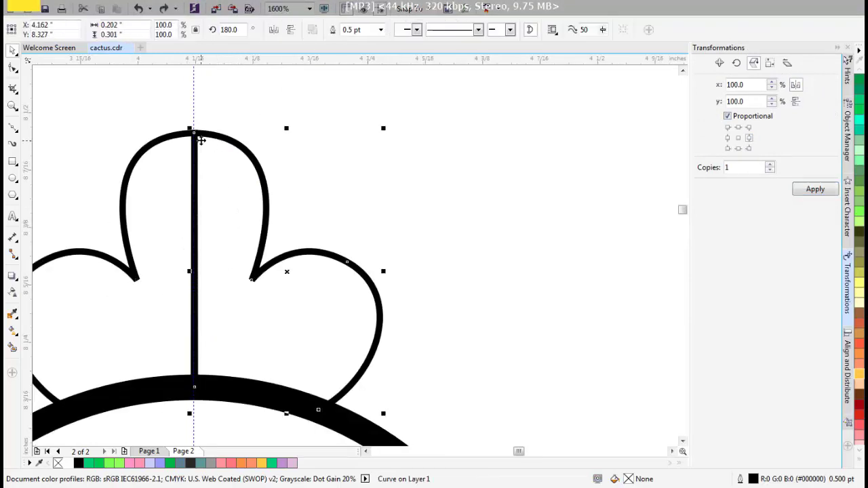
scroll(201, 140, "up", 1)
left_click(12, 68)
scroll(166, 131, "up", 2)
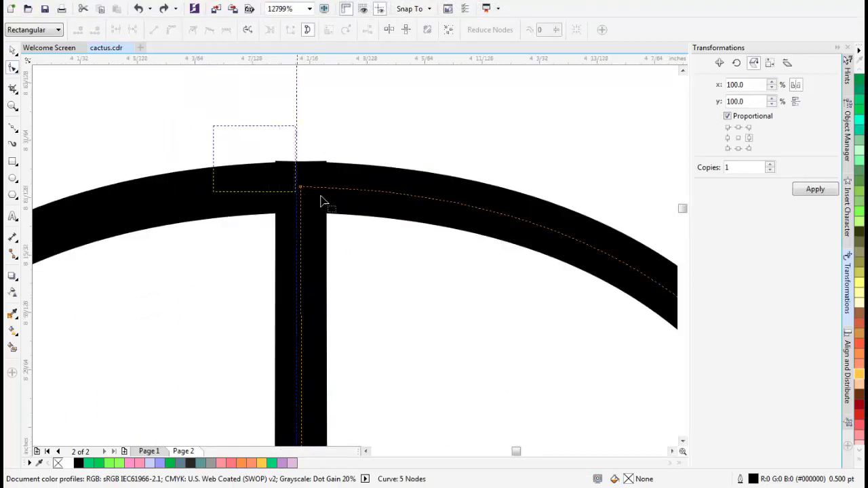
left_click_drag(294, 187, 294, 188)
Move the mirrored flower half's bottom inner node onto the vertical guideline
scroll(295, 197, "down", 2)
left_click_drag(313, 306, 310, 170)
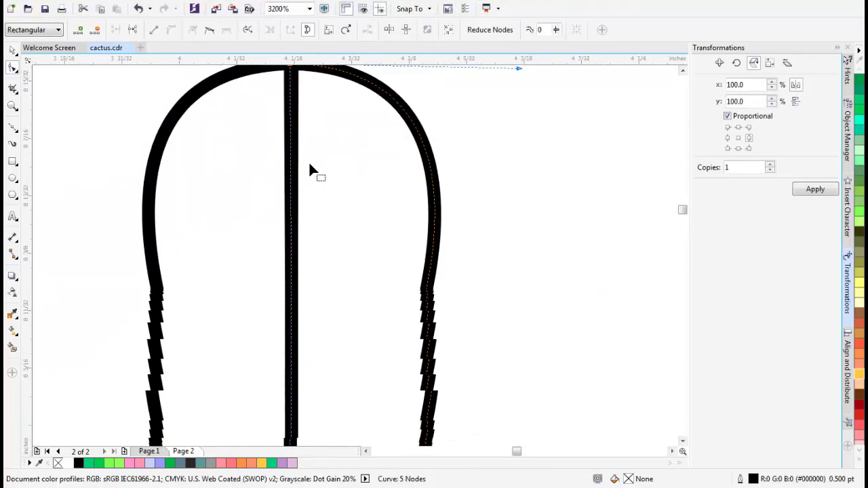
left_click_drag(300, 386, 287, 180)
left_click_drag(257, 376, 232, 145)
scroll(251, 147, "up", 1)
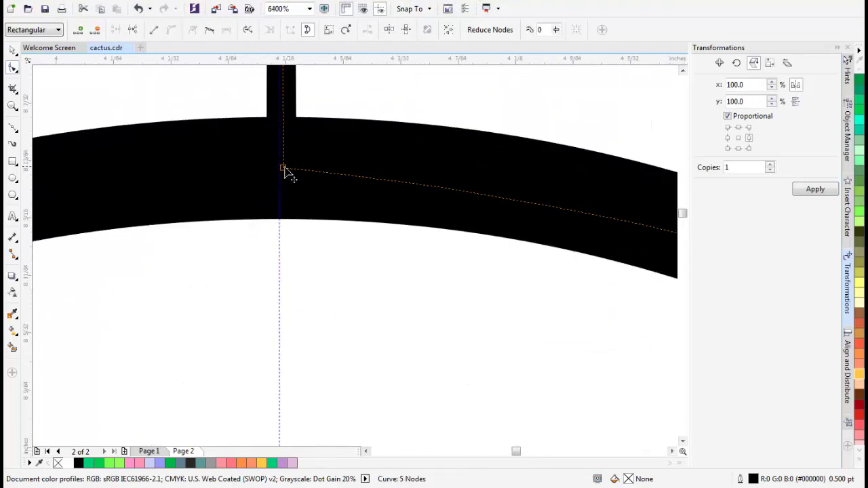
left_click_drag(284, 167, 278, 167)
scroll(277, 167, "down", 3)
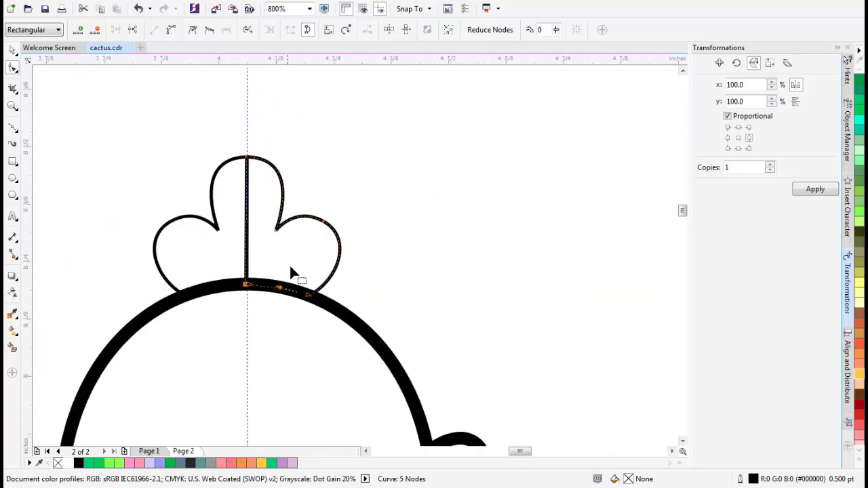
Weld the two flower halves into a single shape
key("space")
left_click(334, 29)
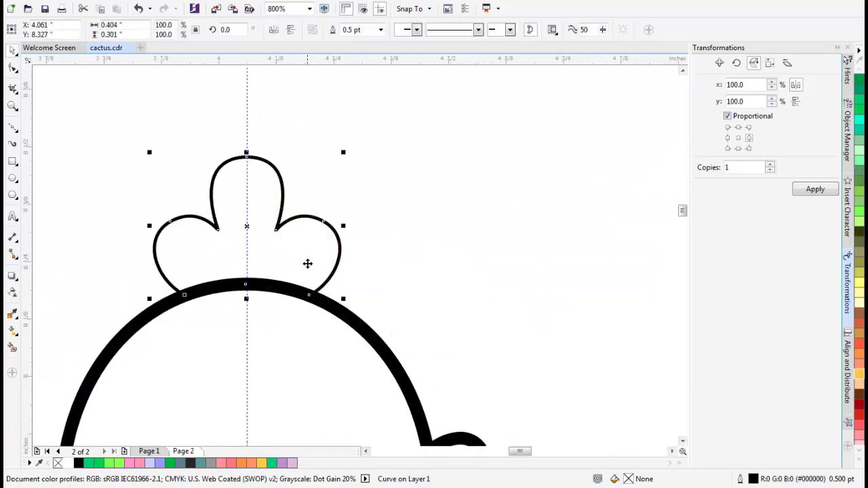
Delete the stray nodes beside the guideline on the flower's bottom edge, leaving one node on the guideline
scroll(302, 261, "up", 1)
key("space")
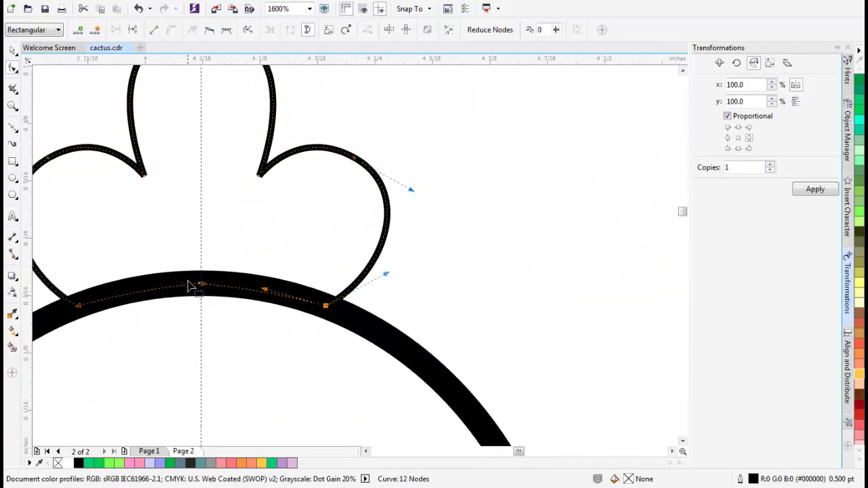
scroll(214, 269, "down", 1)
scroll(203, 291, "up", 6)
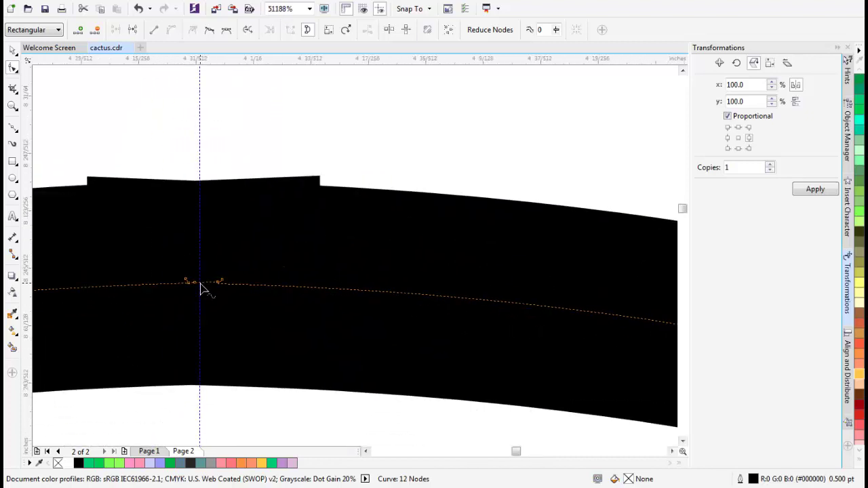
double_click(188, 288)
left_click_drag(196, 298, 196, 299)
key("Delete")
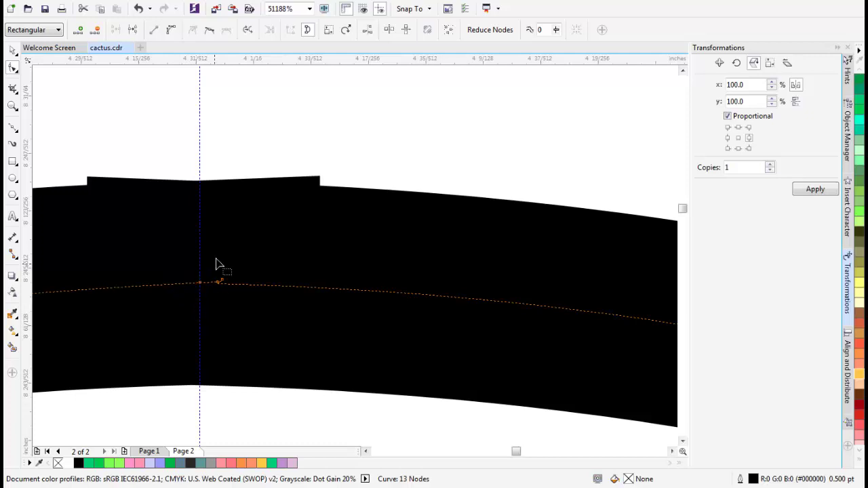
left_click_drag(214, 260, 248, 325)
key("Delete")
scroll(216, 278, "down", 4)
scroll(319, 172, "down", 2)
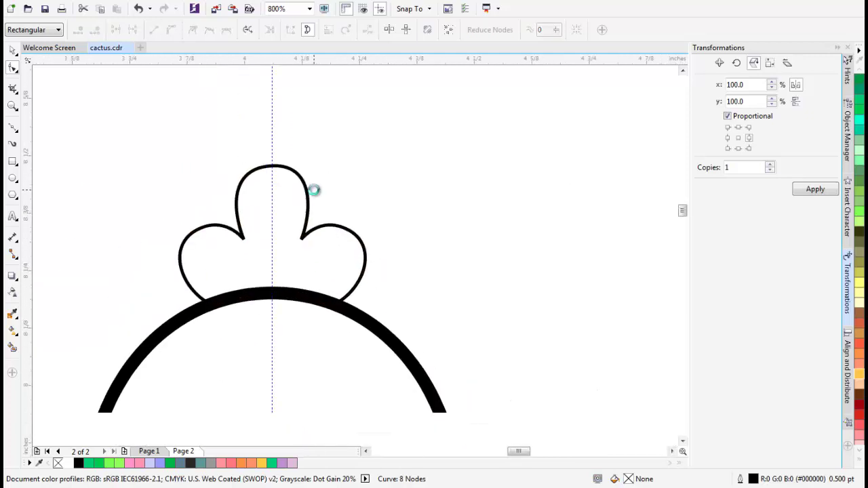
Make the top petal's upper node symmetrical and lower it slightly along the vertical guideline
scroll(311, 197, "up", 1)
left_click_drag(273, 150, 273, 151)
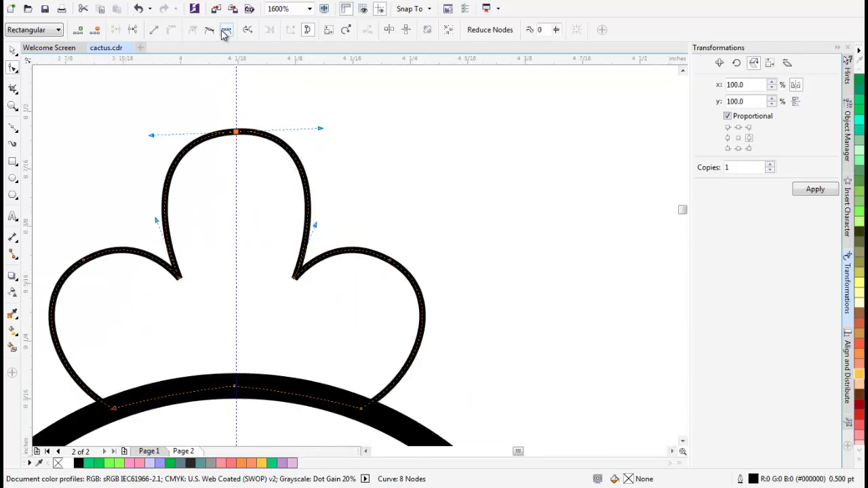
left_click(226, 31)
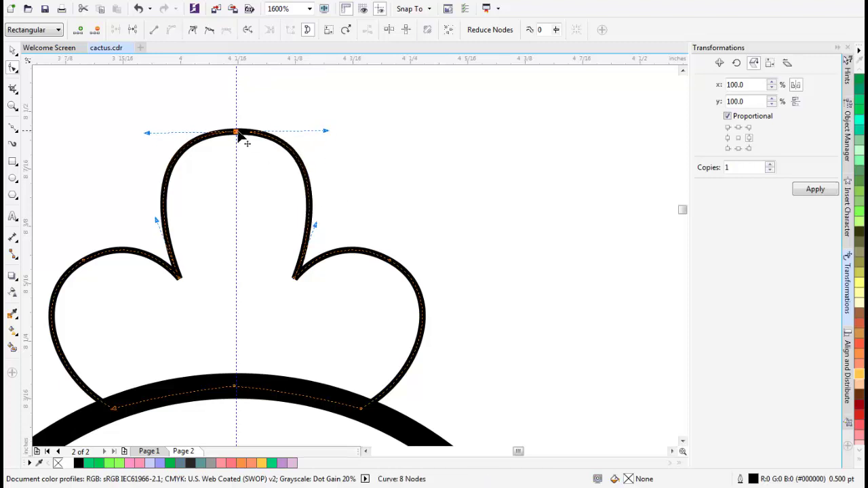
left_click_drag(236, 132, 236, 150)
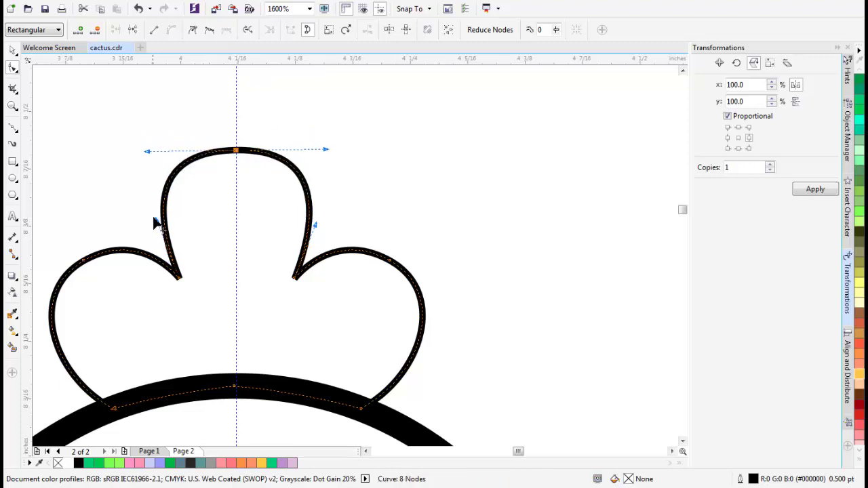
Lower the outer nodes of both side petals and adjust their curve handles so the petals match
left_click_drag(155, 219, 256, 132)
left_click_drag(195, 162, 204, 185)
left_click_drag(261, 146, 242, 141)
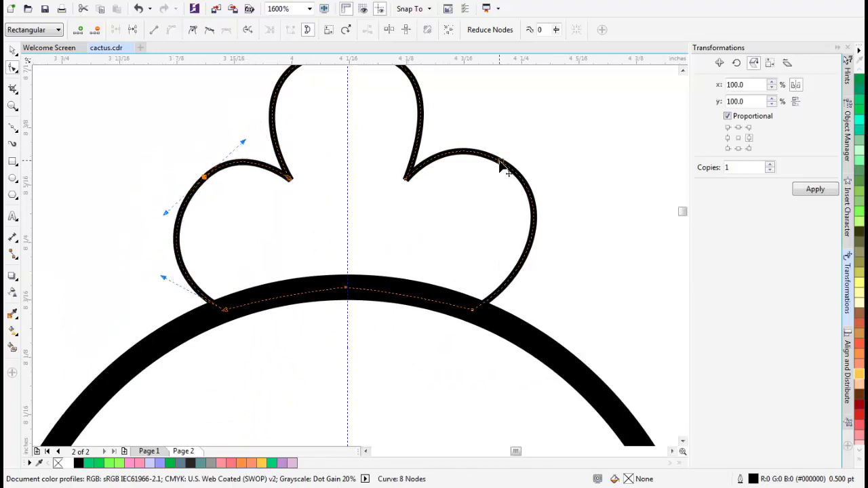
left_click_drag(503, 167, 499, 179)
left_click_drag(558, 210, 538, 211)
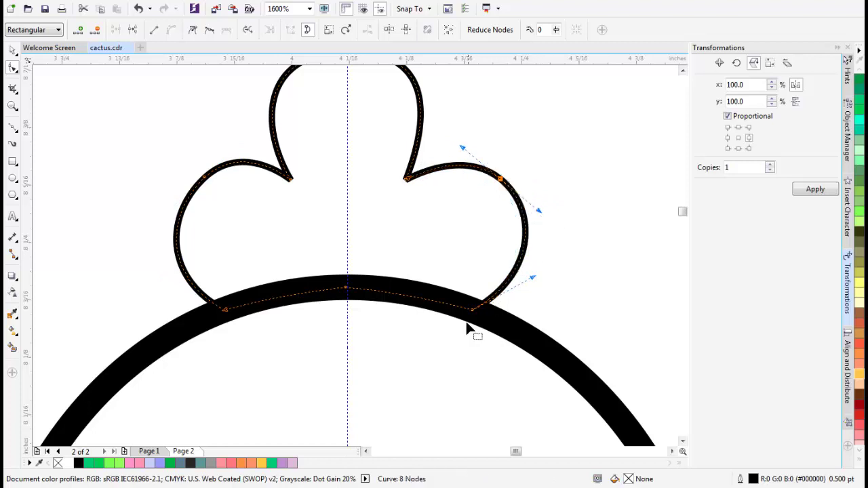
Nudge the right petal's base node inward and delete the bottom-edge node on the guideline
left_click_drag(472, 311, 469, 309)
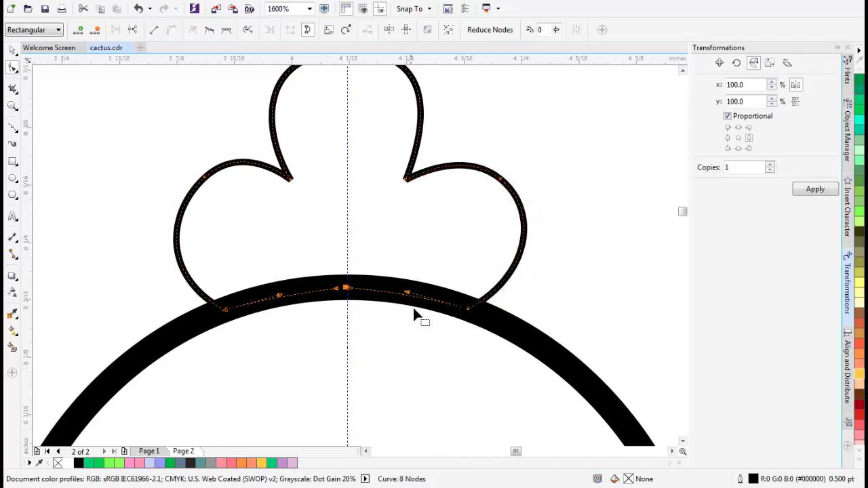
key("Delete")
scroll(359, 302, "down", 2)
key("space")
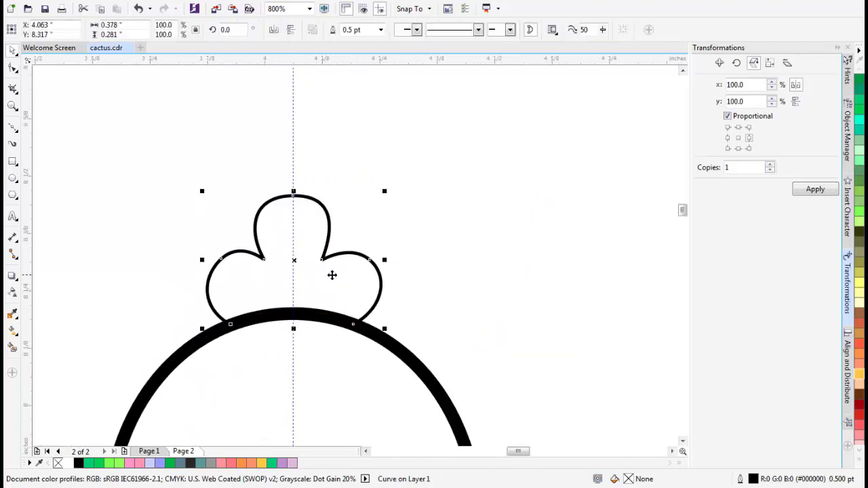
Smooth the left petal's outer node, shift it down and outward, and adjust the petal's curve handles into a rounder shape
scroll(347, 286, "up", 2)
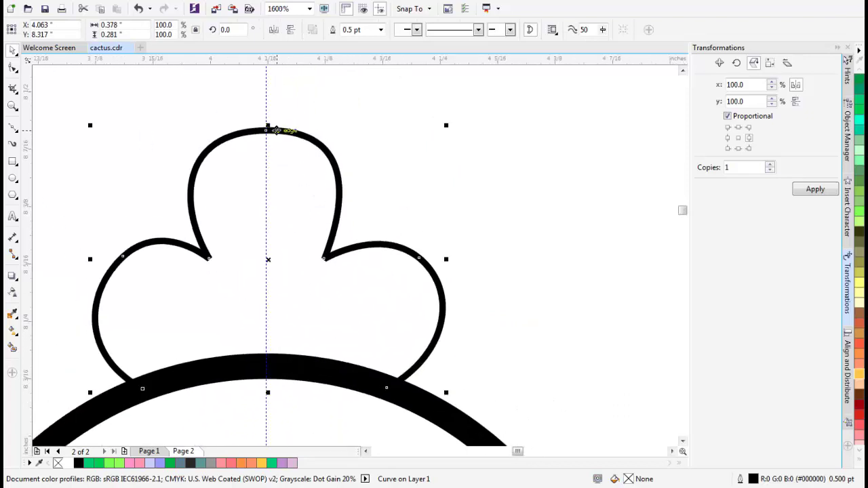
key("space")
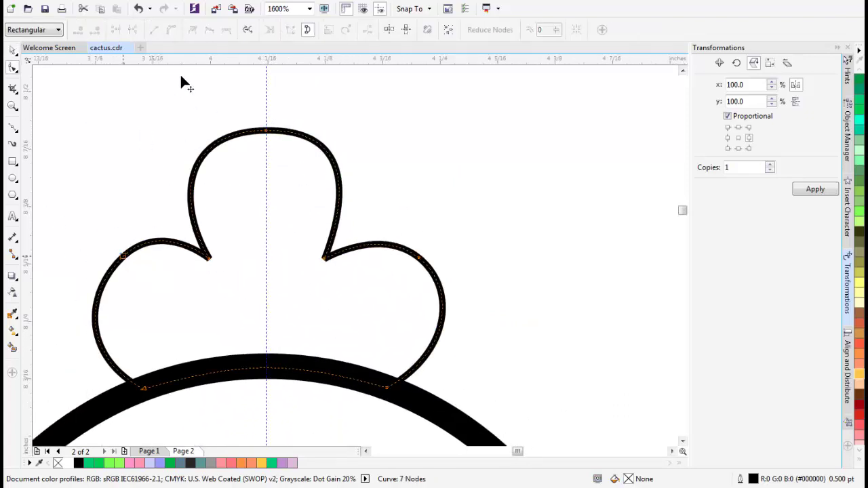
left_click(208, 28)
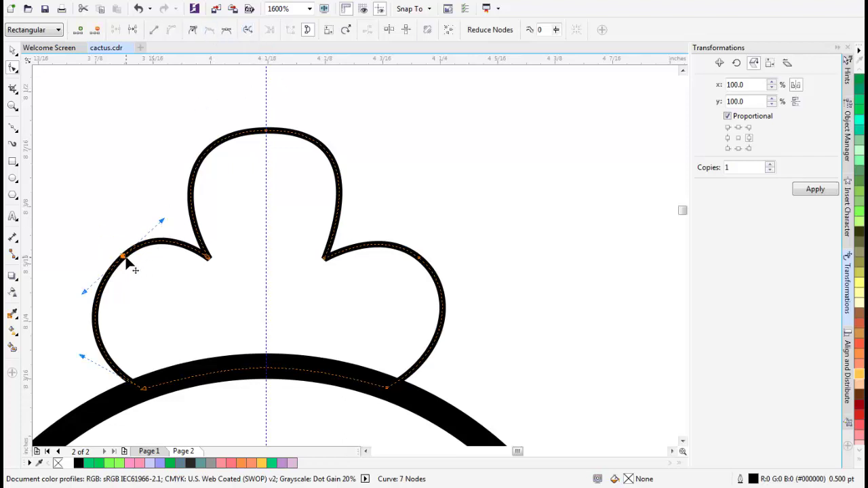
left_click_drag(125, 258, 112, 269)
left_click_drag(152, 237, 143, 227)
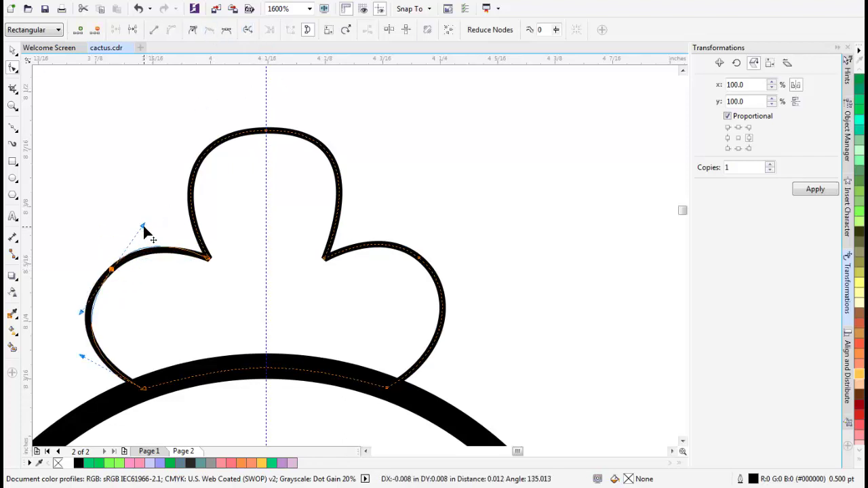
left_click_drag(83, 357, 104, 371)
left_click_drag(266, 298, 255, 230)
scroll(255, 230, "down", 1)
scroll(255, 234, "down", 2)
key("space")
scroll(292, 230, "up", 1)
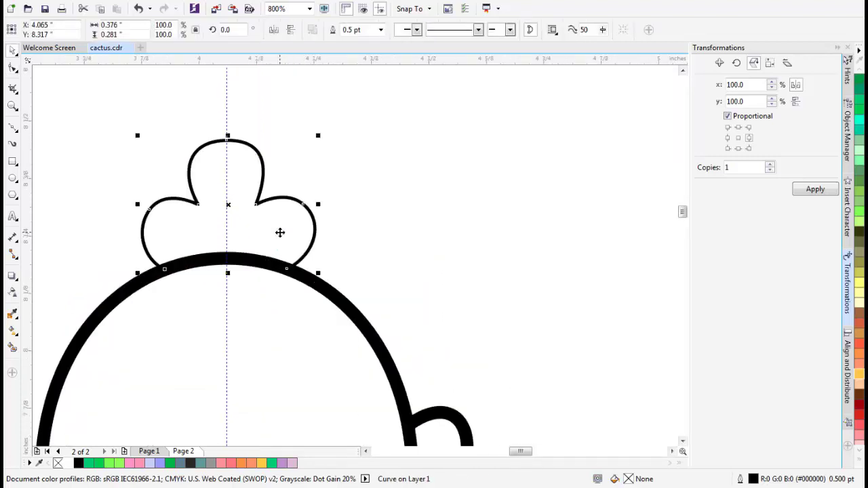
Adjust the curve handle at the notch between the left and middle petals
scroll(202, 205, "up", 1)
key("space")
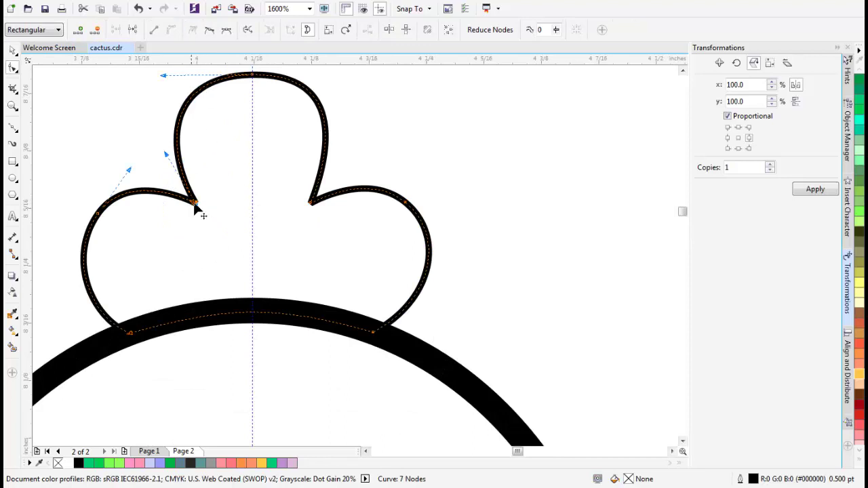
left_click_drag(191, 201, 187, 199)
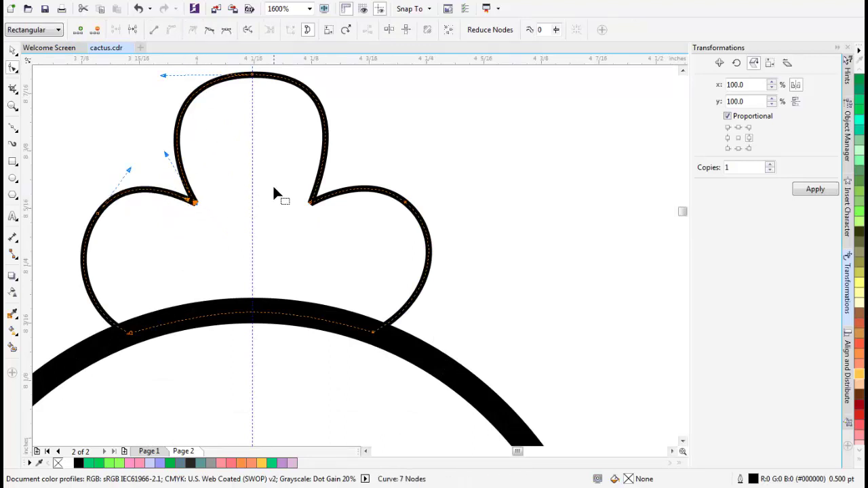
Thicken the flower's outline to 2.0 pt, matching the cactus body
key("space")
left_click(381, 30)
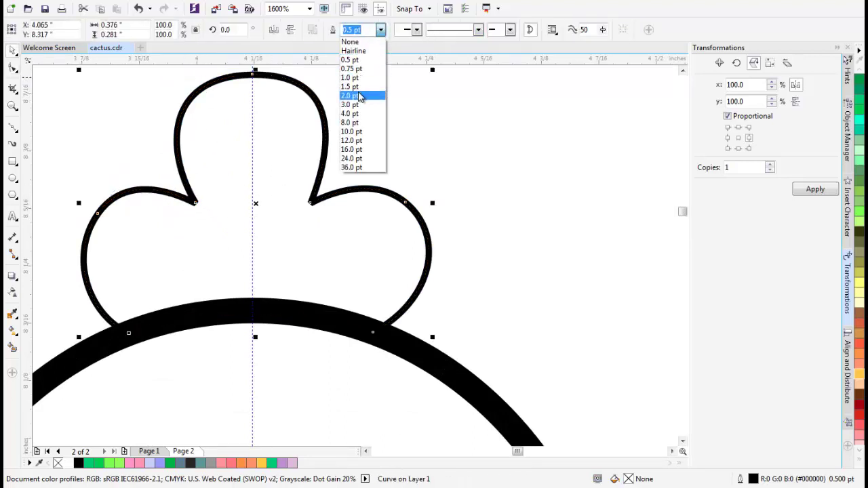
left_click(404, 132)
left_click(329, 165)
left_click(380, 30)
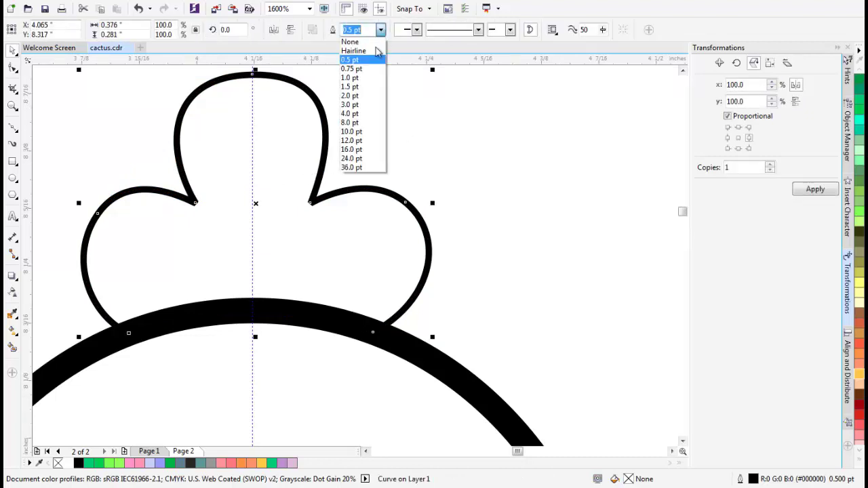
left_click(359, 106)
left_click(410, 132)
scroll(455, 146, "down", 4)
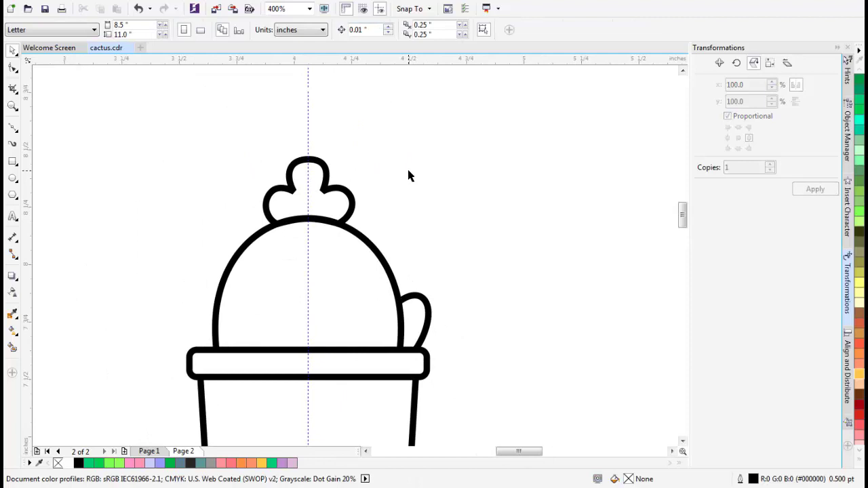
Draw an eye circle about 0.086 inches wide on the right side of the cactus body, filled black with no outline
scroll(407, 175, "down", 1)
scroll(324, 221, "up", 3)
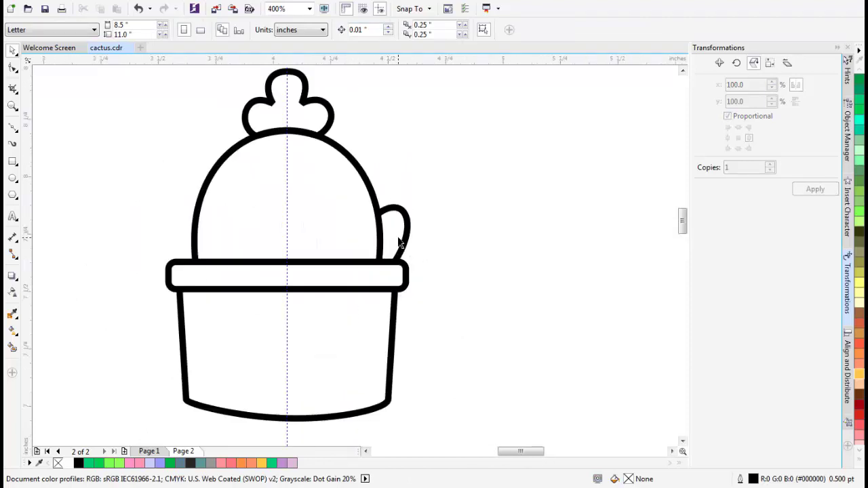
scroll(324, 221, "up", 1)
scroll(248, 203, "down", 1)
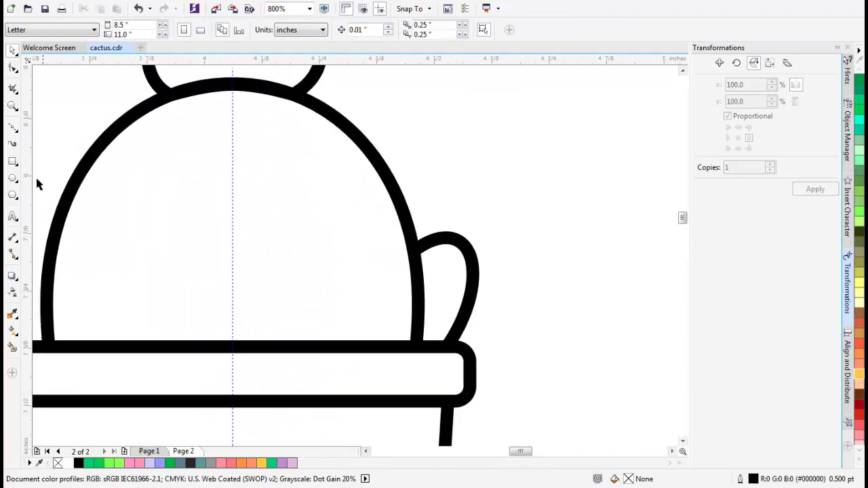
left_click(13, 177)
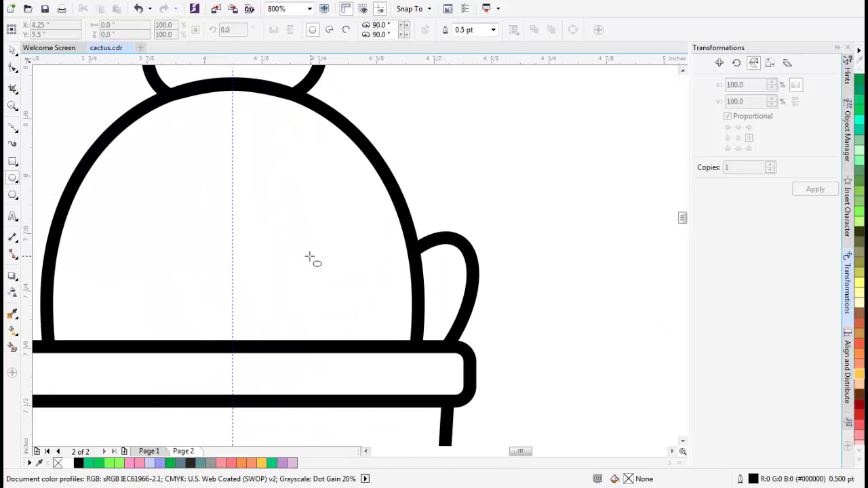
left_click_drag(307, 253, 358, 237)
scroll(335, 281, "up", 1)
key("space")
scroll(373, 224, "down", 1)
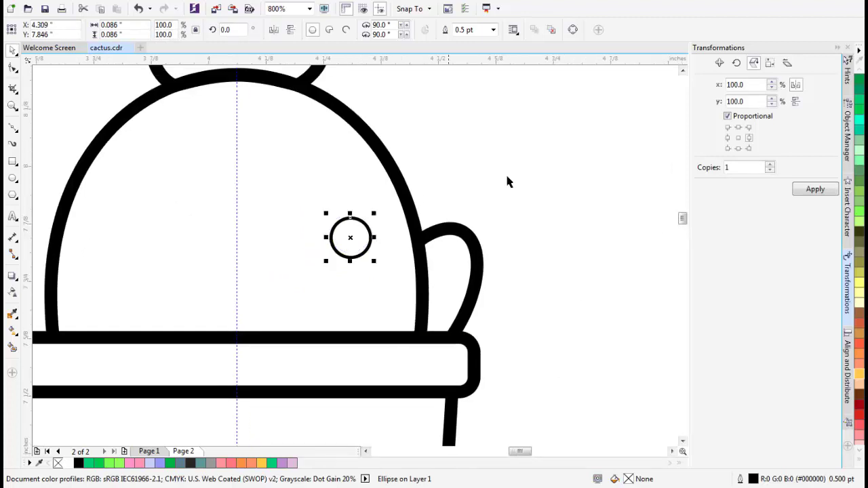
left_click(79, 463)
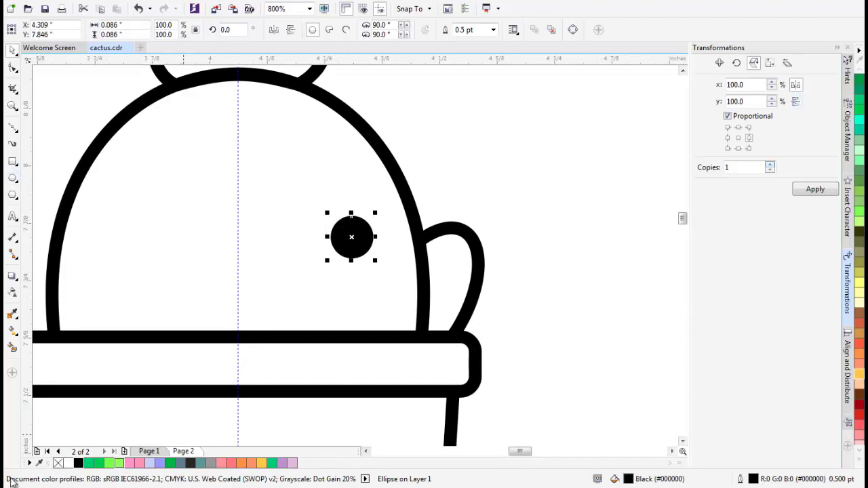
right_click(59, 463)
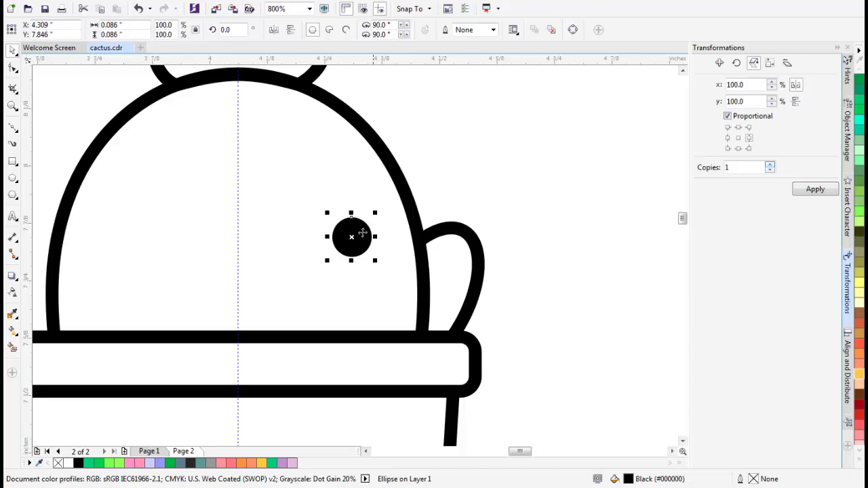
Add two highlight circles about 0.022 and 0.017 inches wide at the eye's upper left and lower right, filled white with no outline
scroll(363, 233, "up", 2)
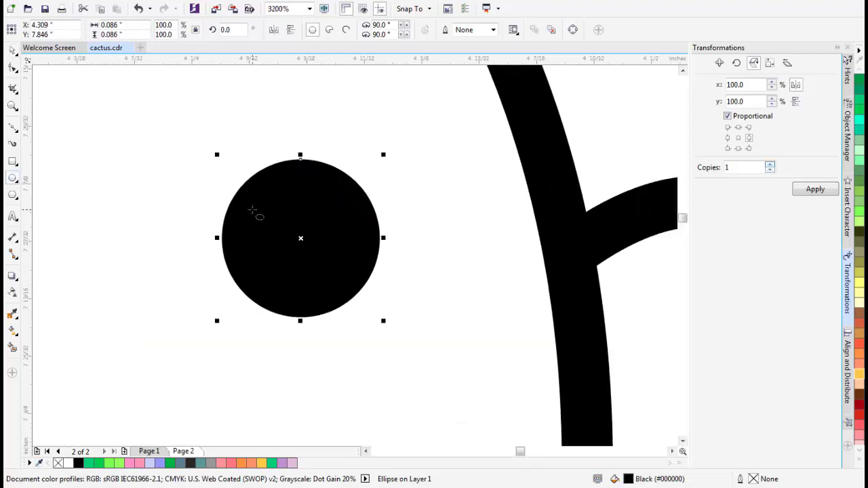
scroll(251, 210, "up", 1)
left_click_drag(251, 166, 334, 249)
left_click_drag(405, 288, 470, 352)
key("space")
left_click(294, 196, "shift")
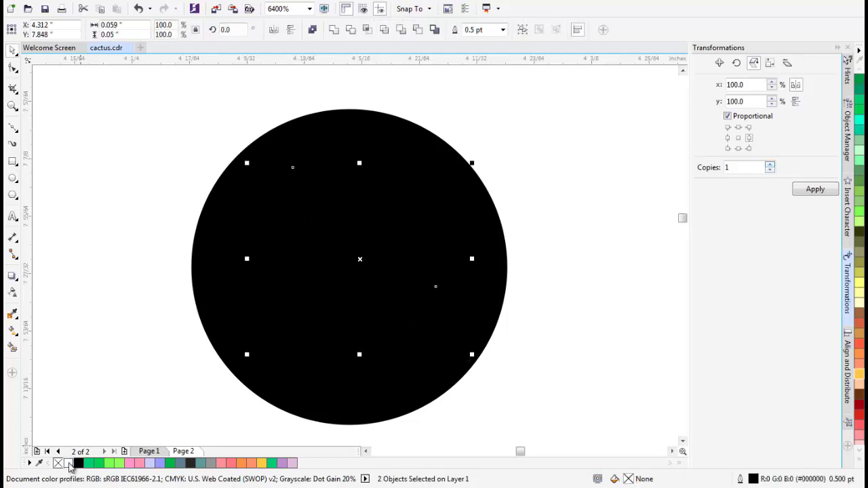
left_click(68, 463)
right_click(58, 463)
Shrink the lower-right highlight and move it slightly up, and shift the larger highlight down and left inside the eye
left_click(442, 318)
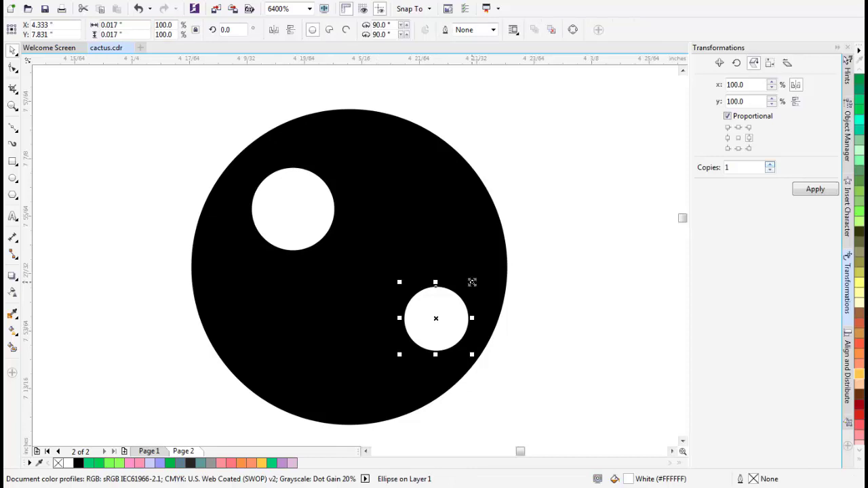
left_click_drag(471, 280, 457, 298)
left_click_drag(294, 210, 281, 224)
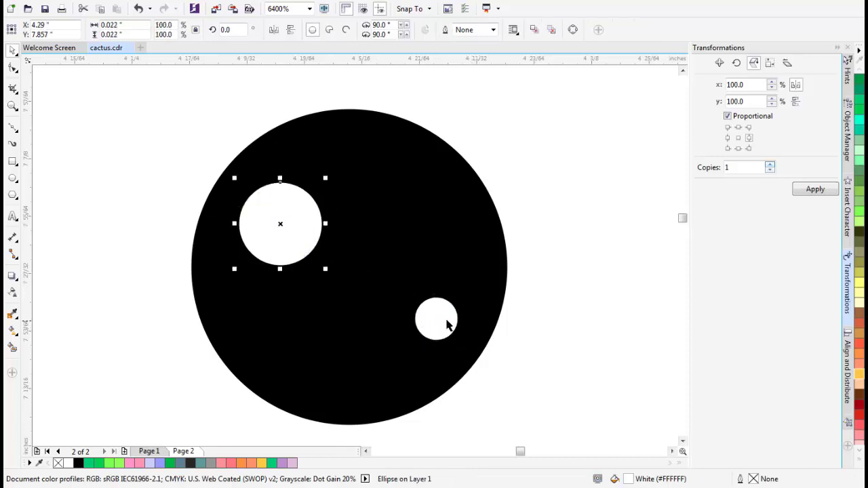
left_click(446, 320)
left_click_drag(446, 316, 446, 308)
scroll(437, 283, "down", 1)
scroll(446, 251, "down", 2)
Nudge the larger white highlight slightly toward the centre of the eye
left_click(502, 224)
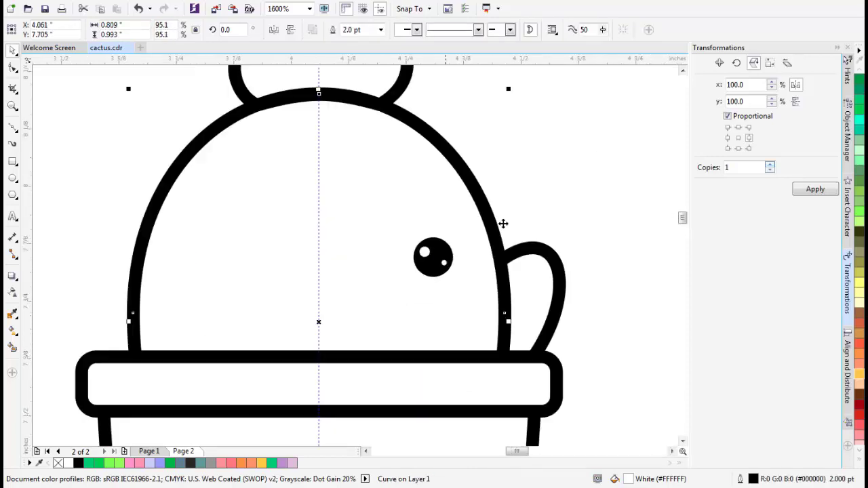
left_click(547, 184)
scroll(465, 202, "down", 1)
left_click_drag(413, 208, 296, 220)
scroll(331, 251, "up", 3)
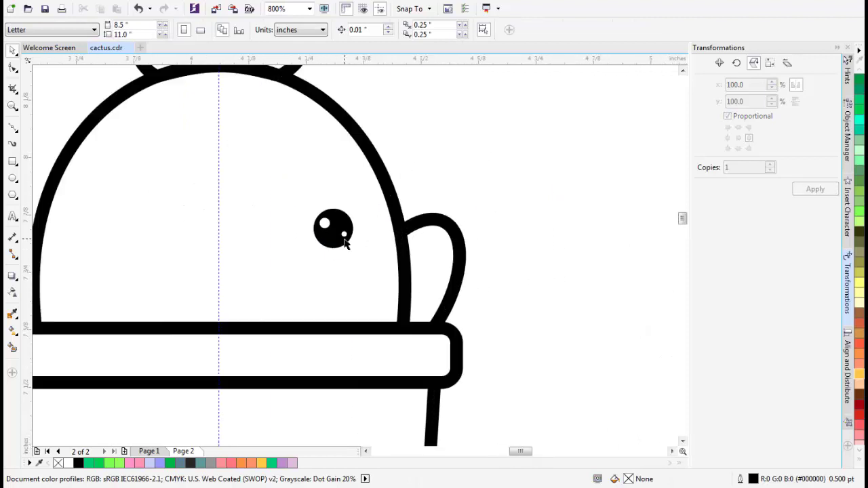
left_click(309, 225)
scroll(310, 226, "down", 2)
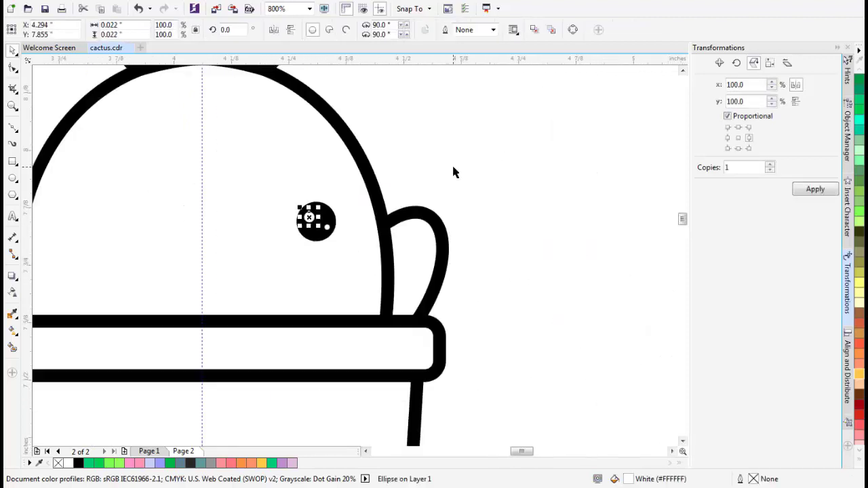
left_click(455, 170)
Draw a helper rectangle from the body's top centre to the right eye, and mirror it with the eye leftward as one copy
left_click(13, 161)
scroll(216, 126, "up", 2)
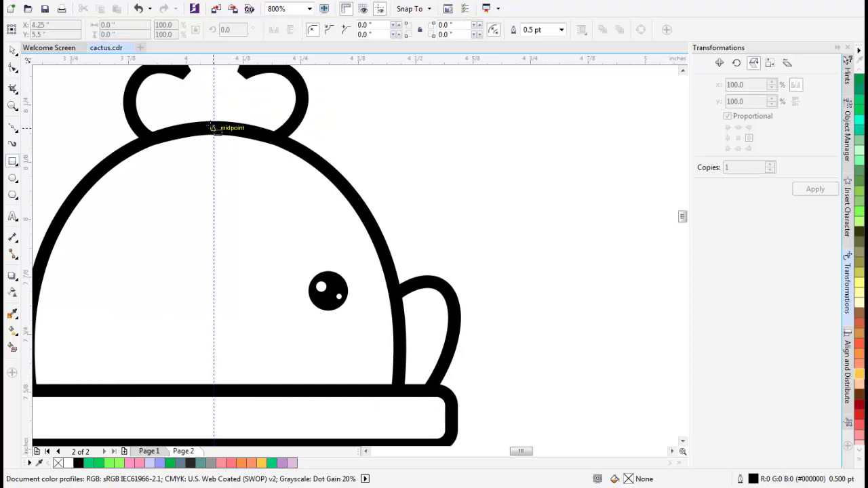
mouse_move(213, 127)
left_mouse_down()
mouse_move(265, 262)
mouse_move(314, 345)
mouse_move(333, 359)
mouse_move(327, 353)
left_mouse_up()
key("space")
left_click_drag(485, 327, 287, 251)
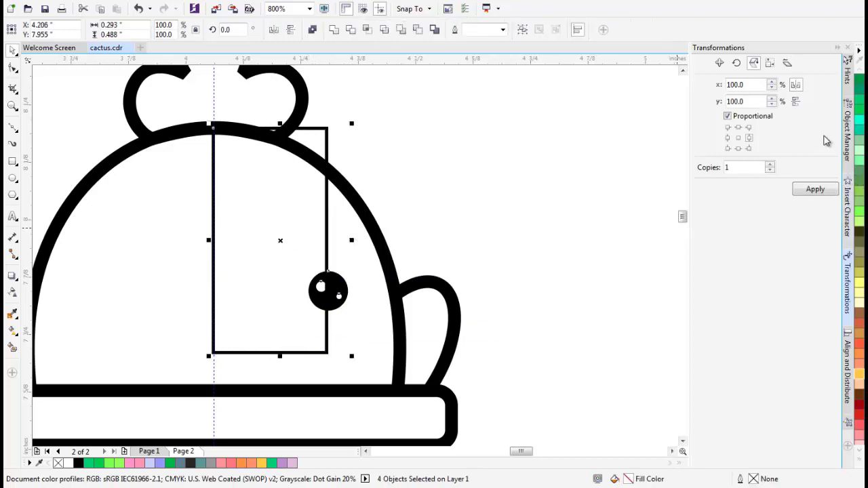
left_click(727, 137)
left_click(815, 189)
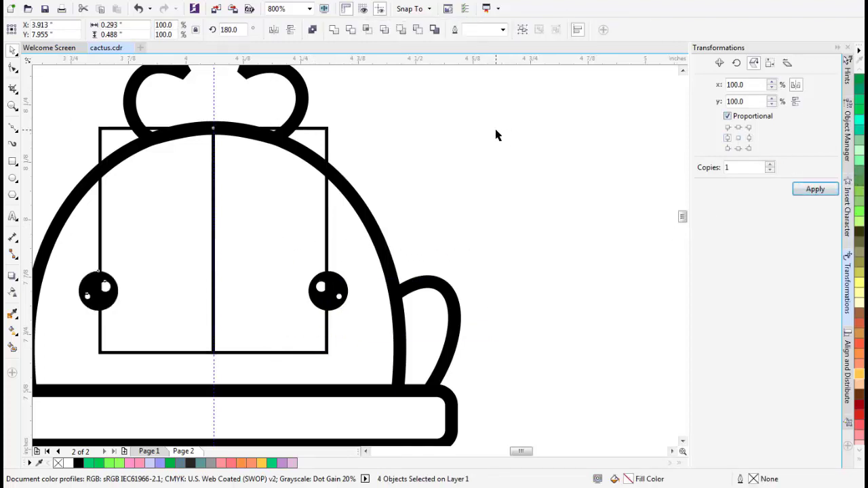
Delete both helper rectangles beside the centre guideline
left_click(171, 245)
key("Delete")
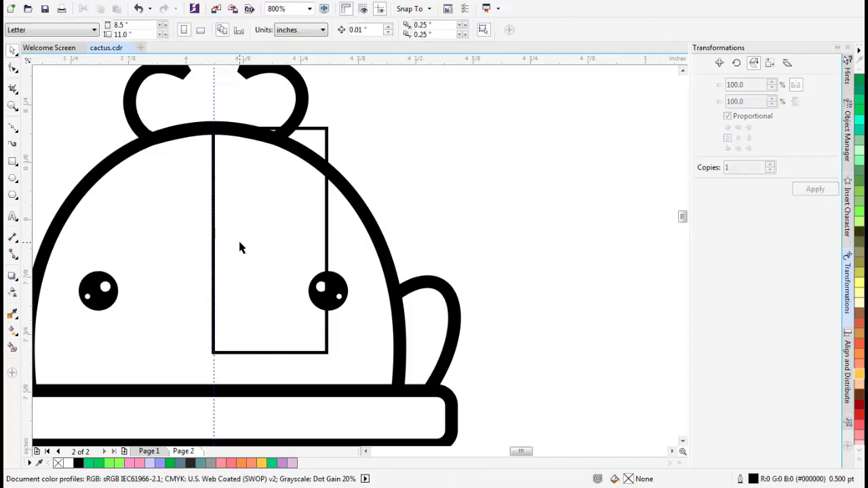
left_click(243, 244)
key("Delete")
Flip the left eye's two white highlights horizontally to match the right eye
scroll(249, 244, "down", 2)
scroll(215, 258, "up", 3)
left_click(202, 237)
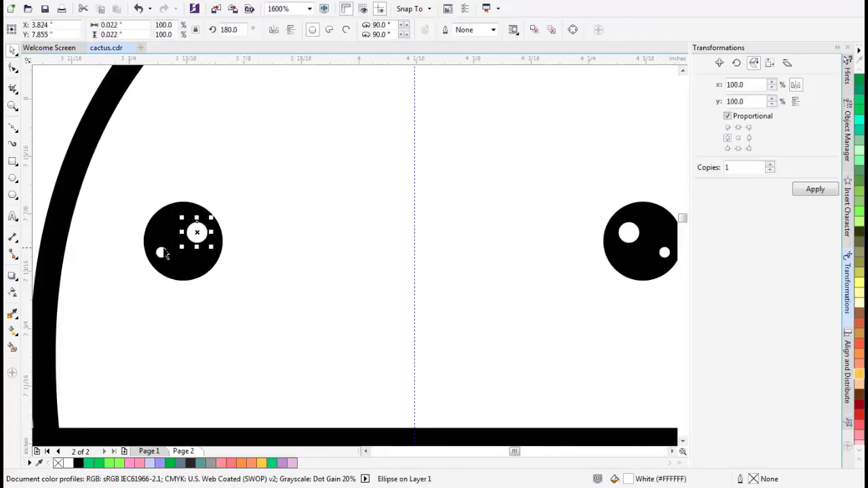
left_click(162, 252, "shift")
left_click(277, 30)
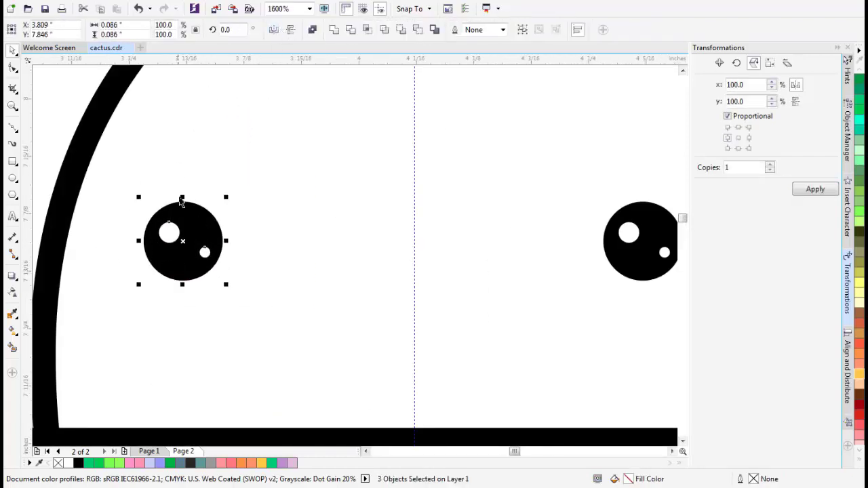
scroll(183, 200, "down", 3)
left_click(370, 151)
left_click_drag(368, 153, 350, 207)
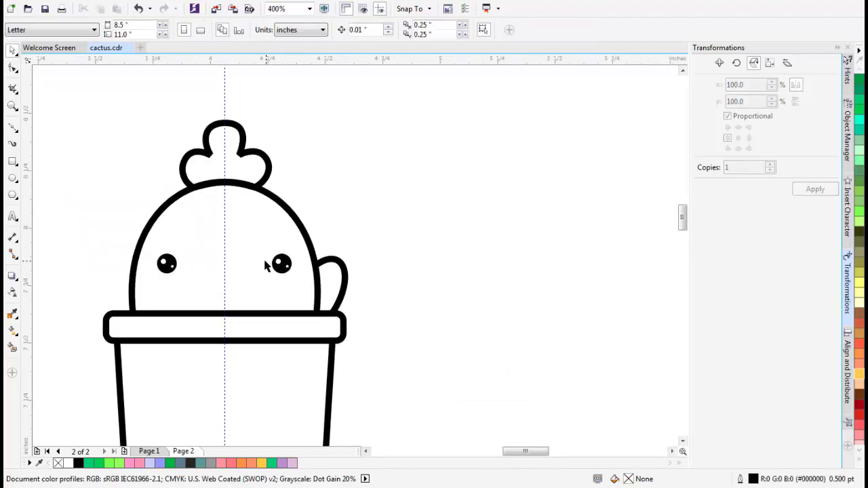
Draw a straight horizontal mouth line about 0.18 inches long between the eyes, across the centre guideline
scroll(258, 261, "up", 1)
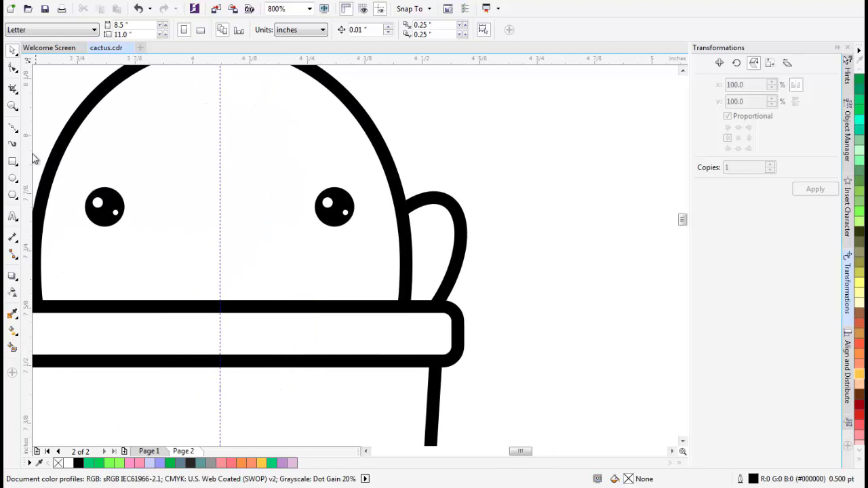
left_click(12, 127)
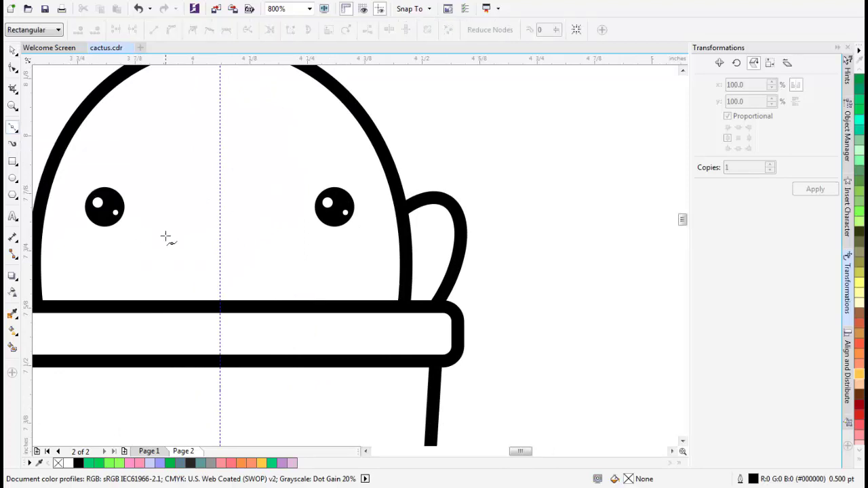
left_click(14, 163)
left_click(12, 127)
left_click(178, 242)
left_click(262, 242)
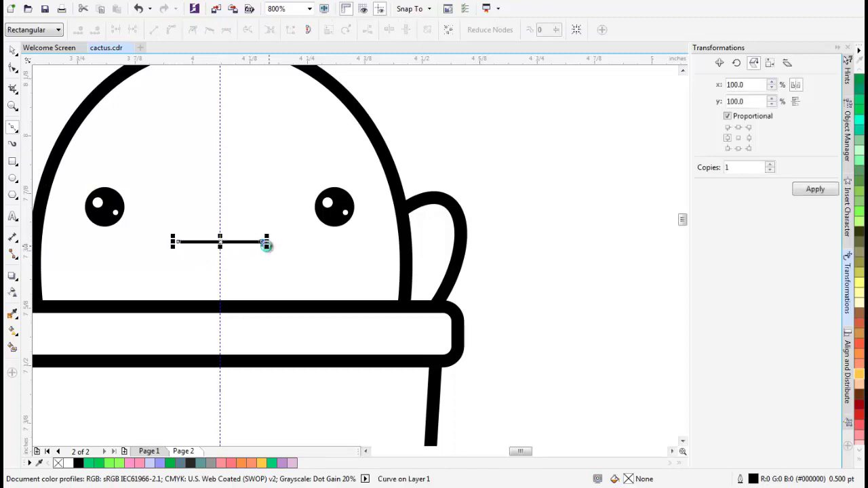
Align the mouth line with the cactus body on their horizontal centres
scroll(267, 246, "up", 2)
scroll(304, 236, "down", 2)
key("space")
left_click(319, 202, "shift")
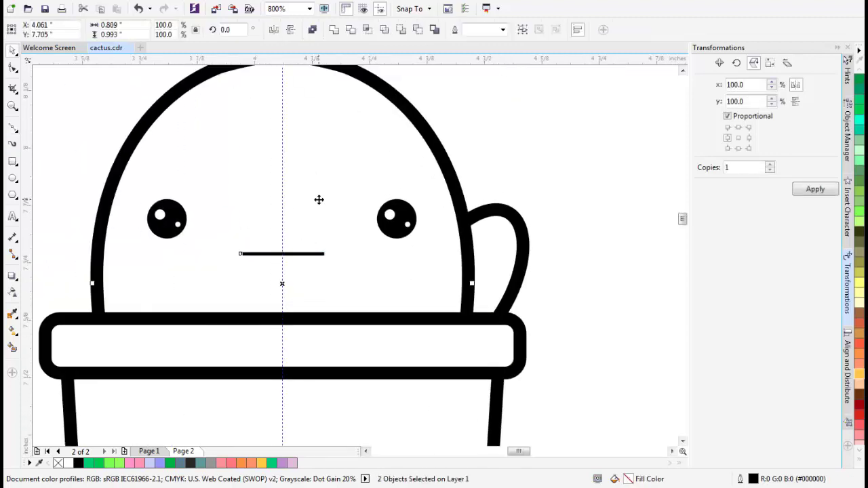
left_click(849, 359)
left_click(721, 76)
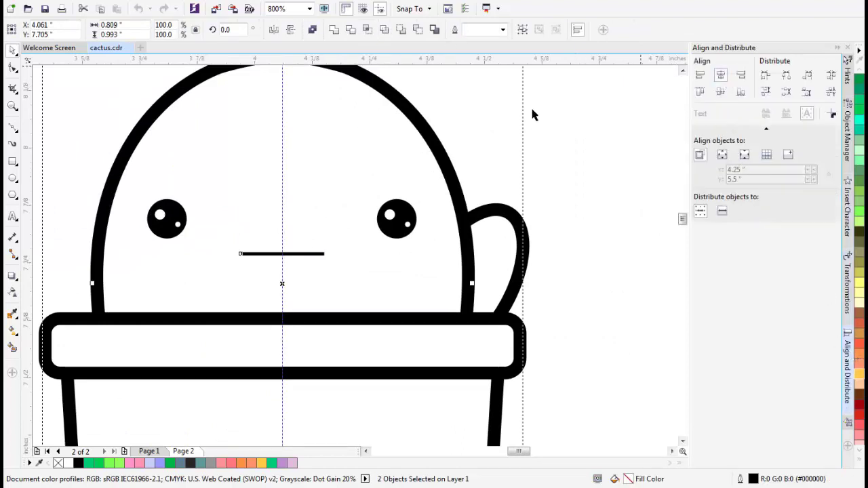
left_click(311, 254)
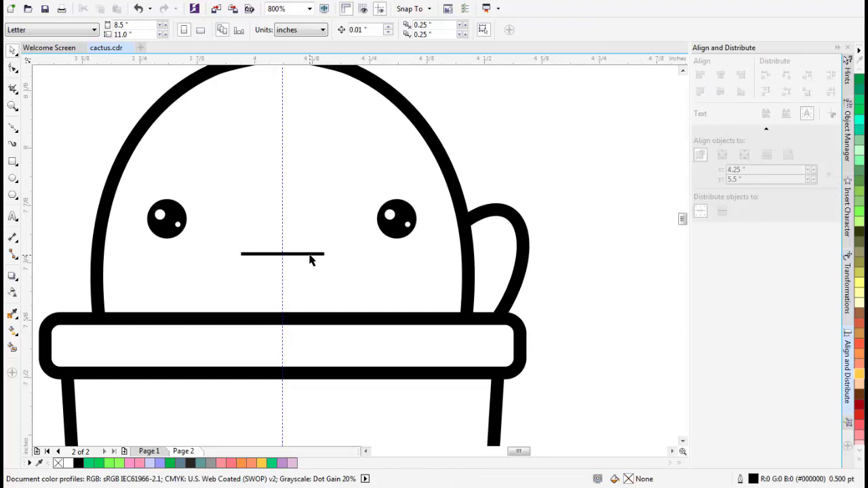
Convert the mouth line to a curve and bend its middle down about 0.02 inches into a smile
scroll(306, 247, "up", 2)
left_click(12, 68)
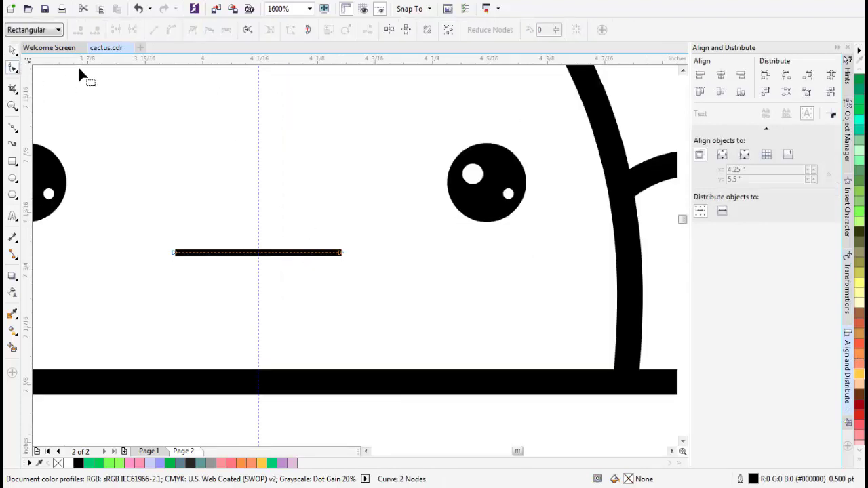
left_click_drag(118, 165, 351, 265)
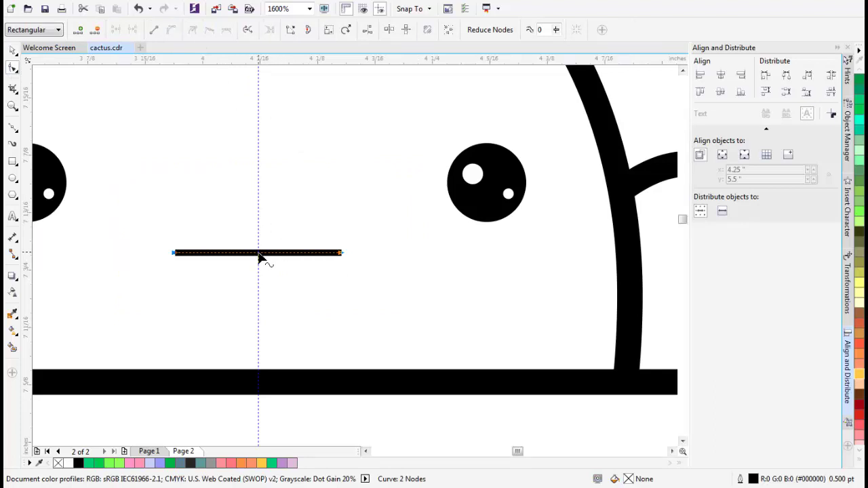
left_click_drag(258, 257, 259, 273)
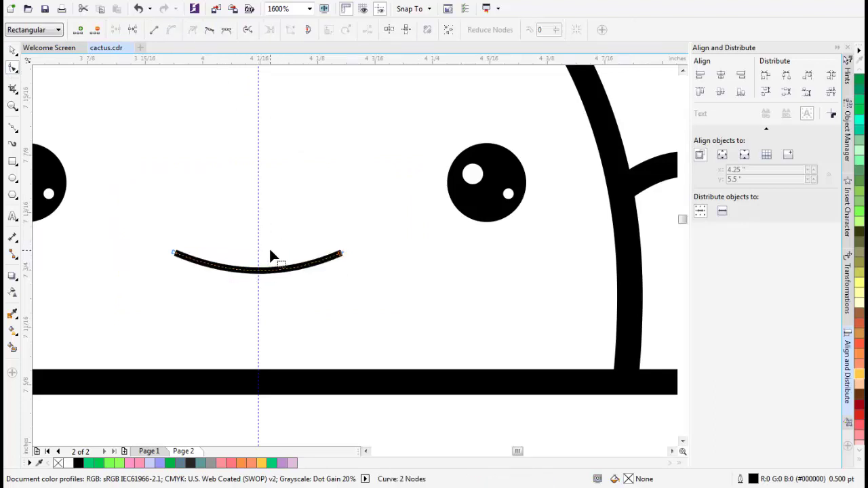
Widen the smile symmetrically about its centre to about 0.205 inches
scroll(271, 258, "down", 2)
scroll(296, 262, "up", 2)
key("space")
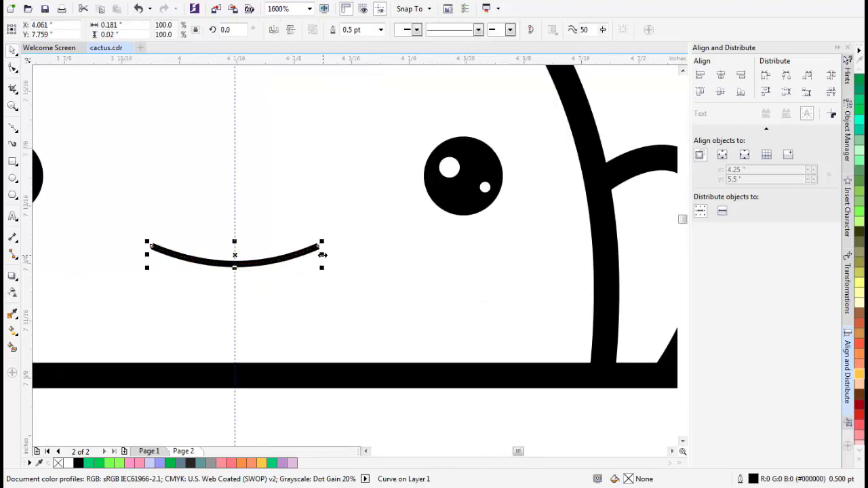
left_click_drag(321, 251, 332, 255)
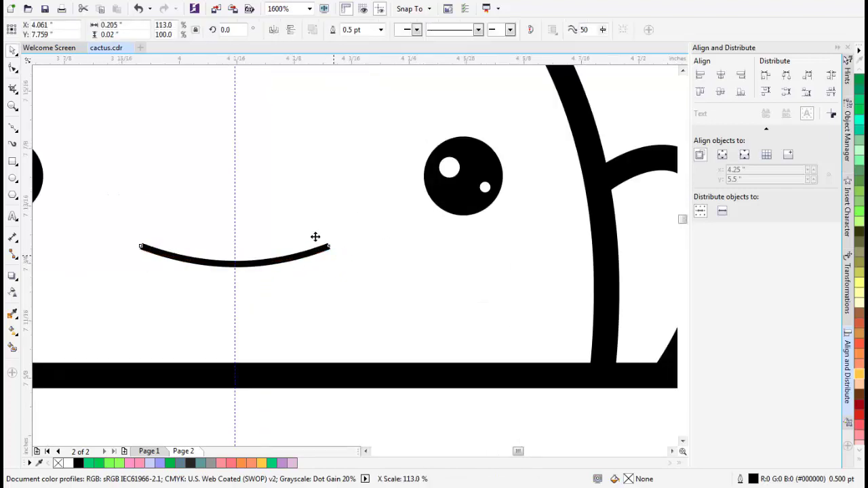
Set the smile's outline width to 1.0 pt after trying 2.0 pt and 1.5 pt
left_click(381, 29)
left_click(352, 94)
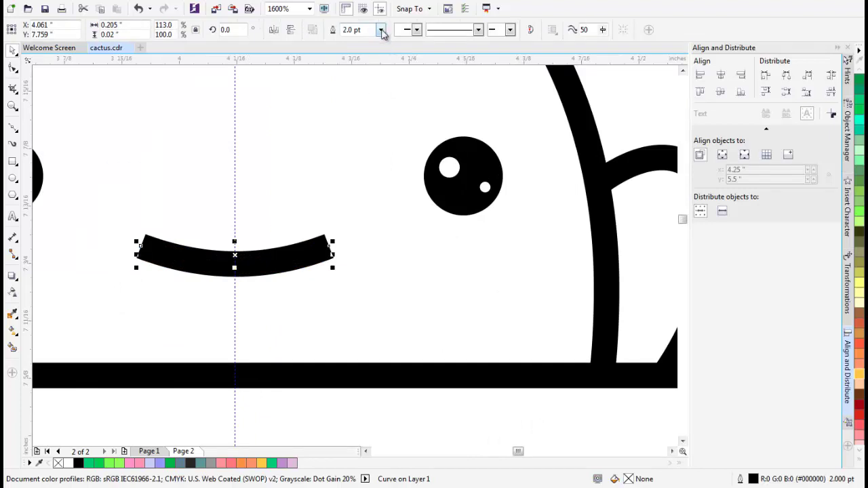
left_click(381, 29)
left_click(354, 85)
scroll(285, 196, "down", 4)
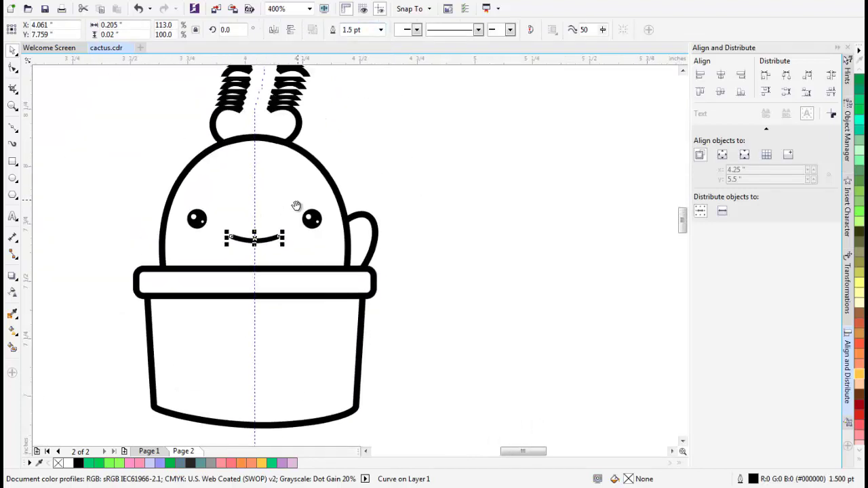
left_click(381, 29)
left_click(352, 77)
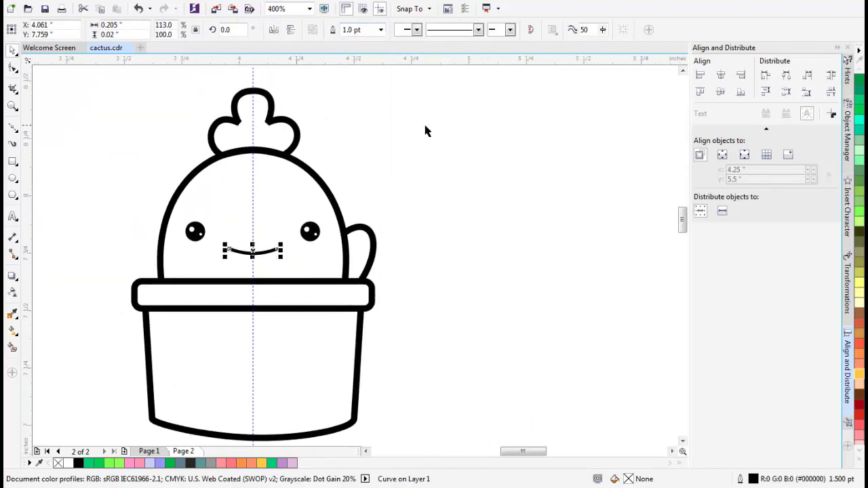
left_click(426, 131)
scroll(238, 264, "up", 4)
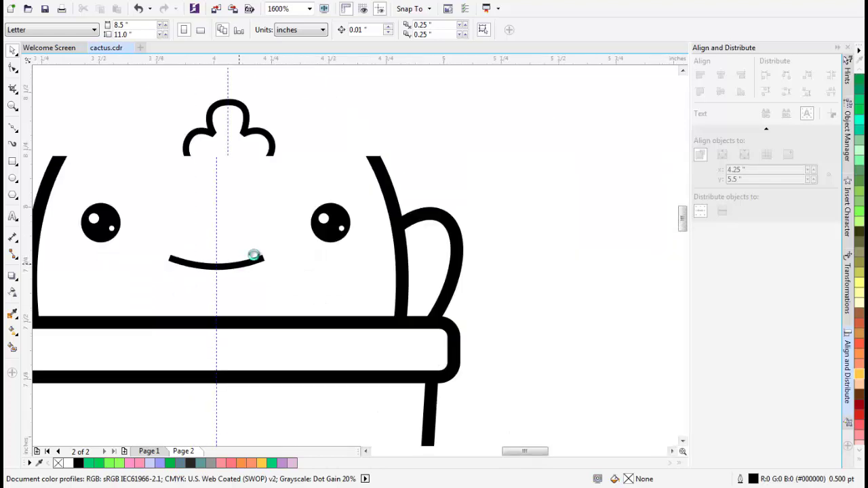
scroll(254, 255, "down", 6)
scroll(263, 229, "up", 2)
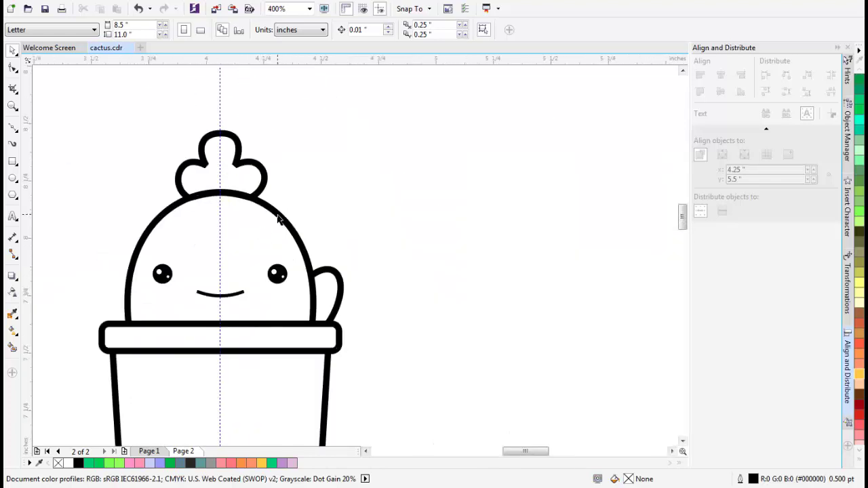
scroll(276, 204, "down", 3)
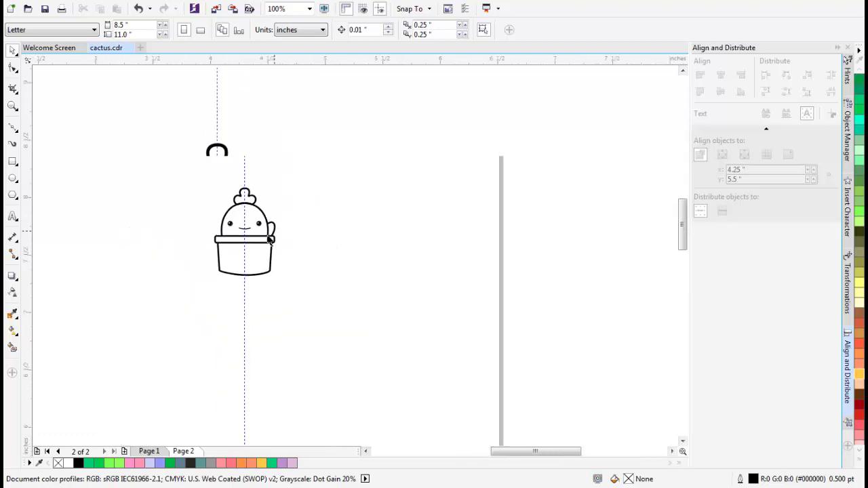
scroll(257, 225, "up", 3)
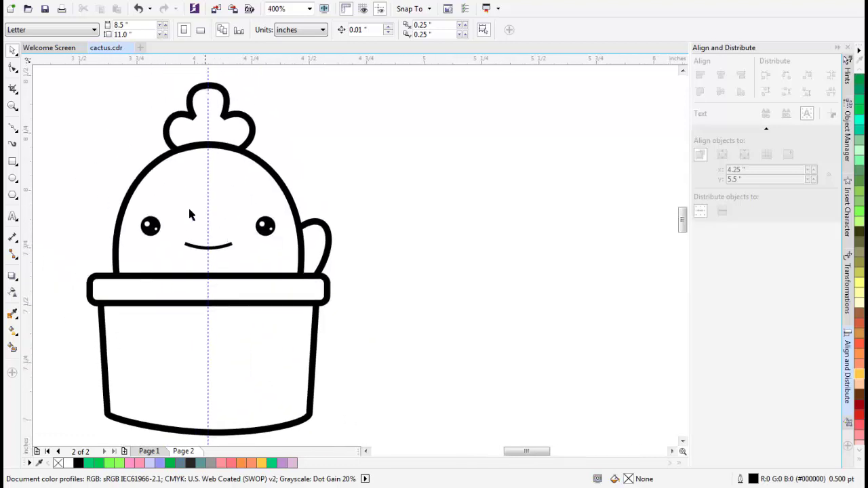
Draw a curved rib line left of the left eye, from the body outline to the pot rim, and adjust its lower node
left_click(12, 127)
scroll(142, 179, "up", 1)
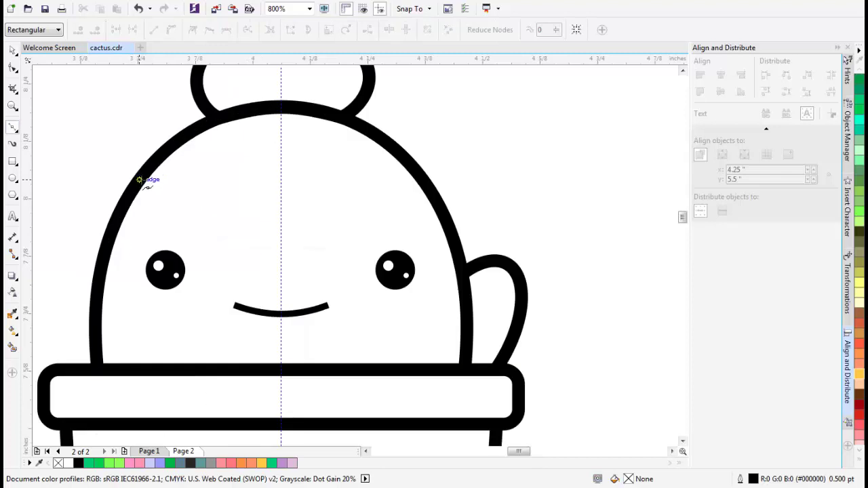
left_click_drag(142, 177, 116, 248)
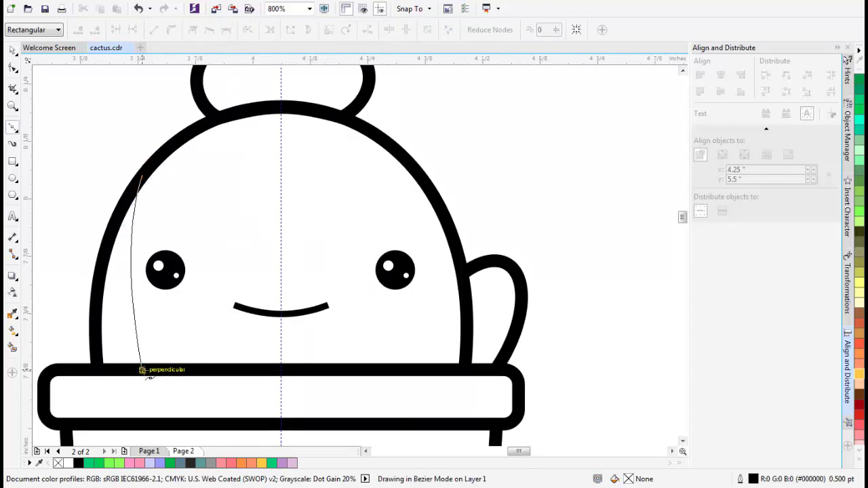
left_click(143, 371)
scroll(142, 377, "up", 2)
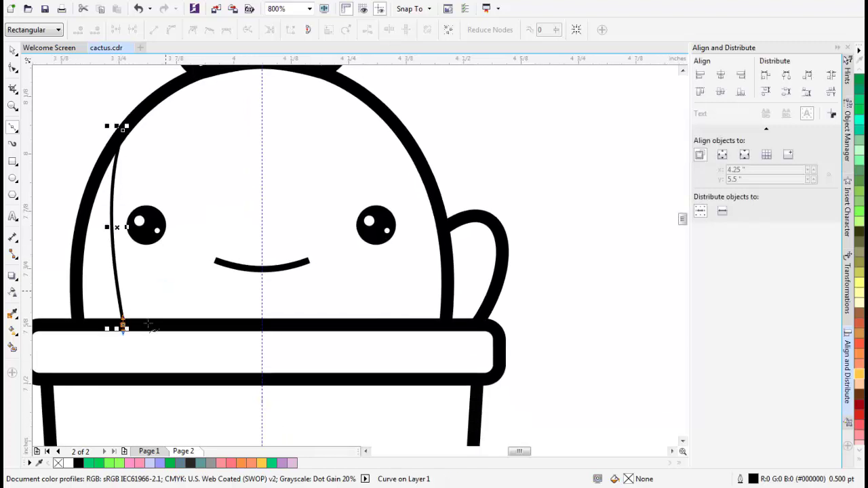
key("F10")
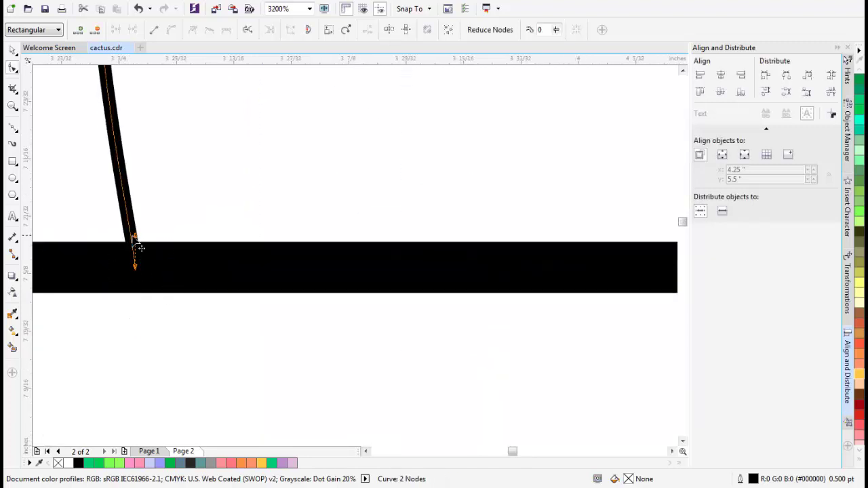
left_click_drag(134, 245, 121, 224)
scroll(121, 224, "down", 2)
left_click_drag(212, 173, 168, 280)
Draw a second curved rib line about 0.538 inches tall between the left eye and the mouth, from body outline to pot rim
left_click(13, 126)
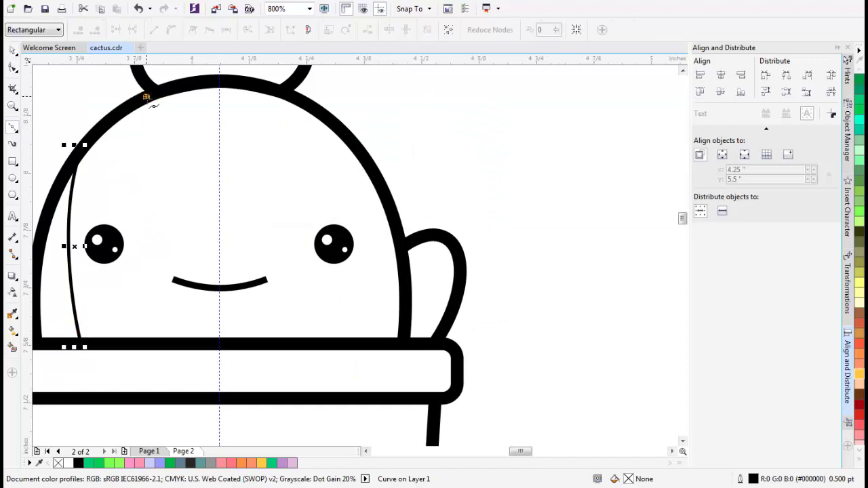
left_click(150, 102)
left_click_drag(146, 344, 165, 393)
key("space")
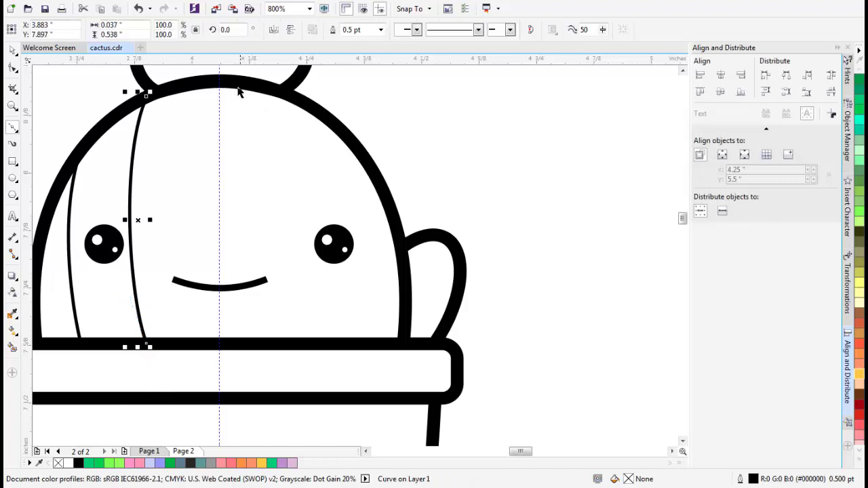
Draw a straight vertical rib line along the centre guideline from the body's top to the pot rim
key("space")
left_click_drag(220, 81, 219, 223)
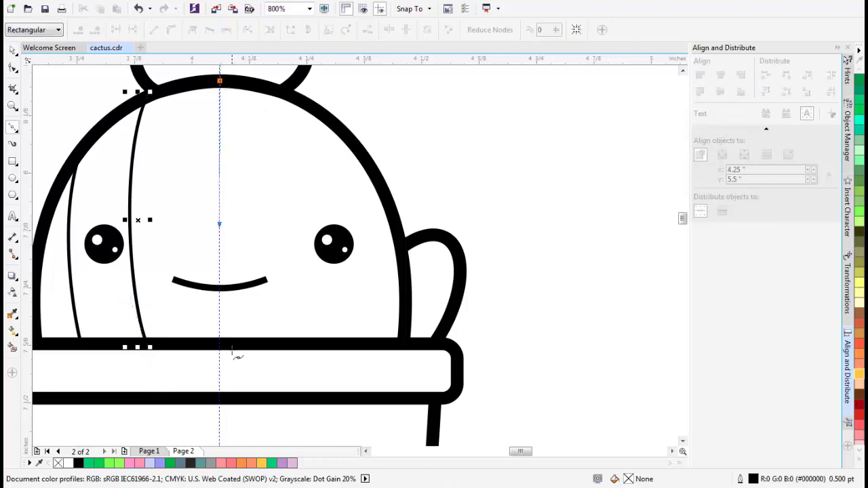
left_click(219, 346)
key("space")
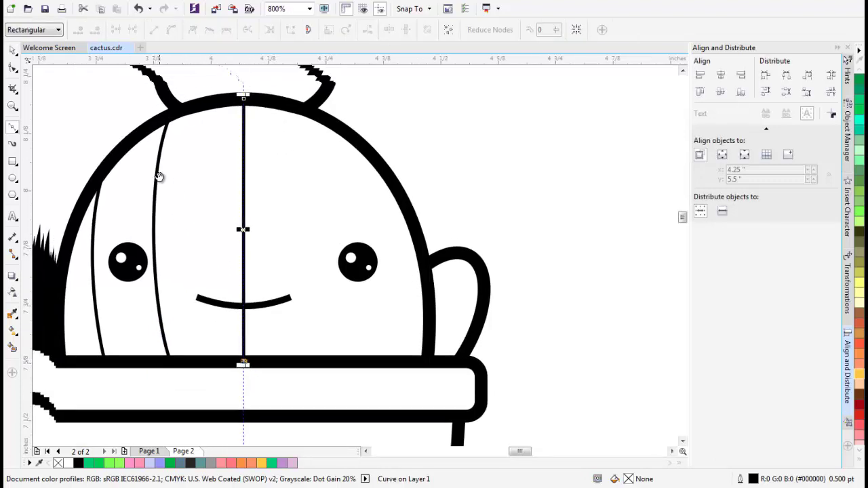
Move the second rib's top node up and right along the body outline to the base of the flower's left petal
left_click(160, 162)
key("F10")
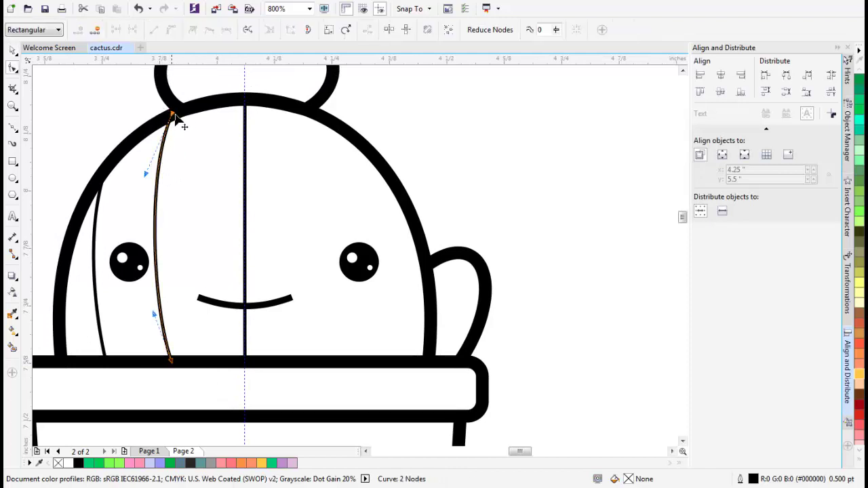
left_click_drag(174, 118, 183, 109)
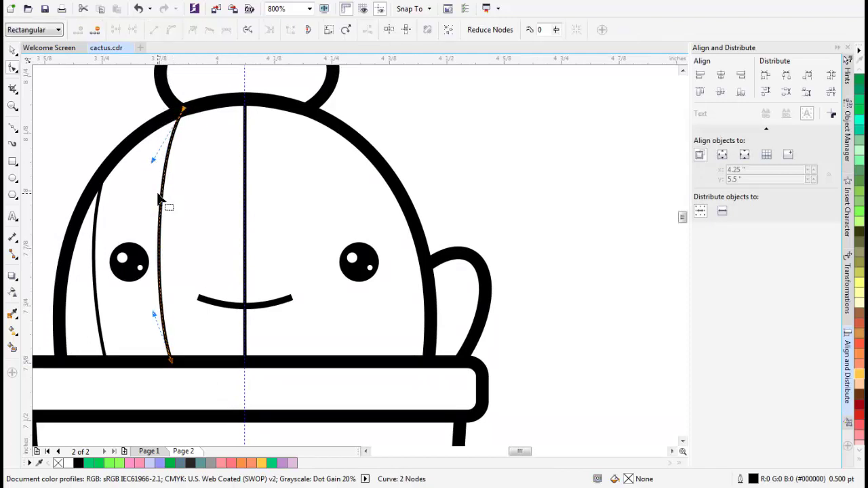
Draw a helper rectangle about 0.102 by 0.305 inches from the rim's lower midpoint on the centre guideline, extending up and left
left_click_drag(154, 304, 176, 256)
key("space")
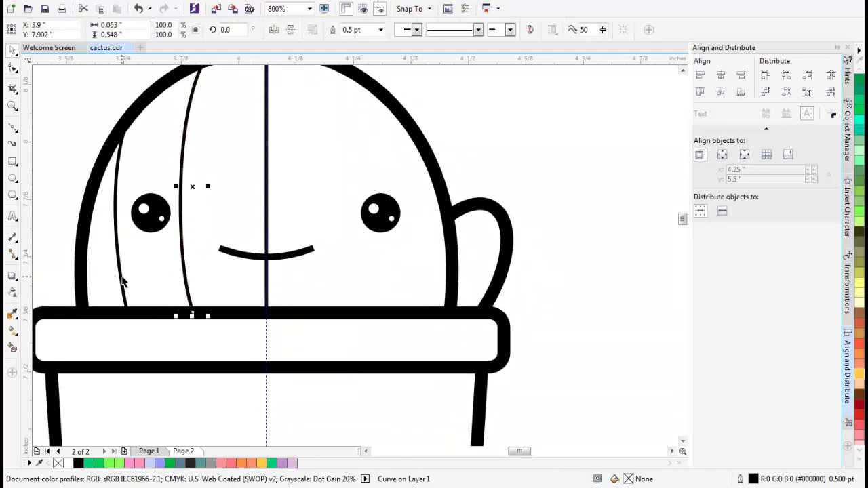
scroll(135, 261, "down", 1)
left_click(12, 161)
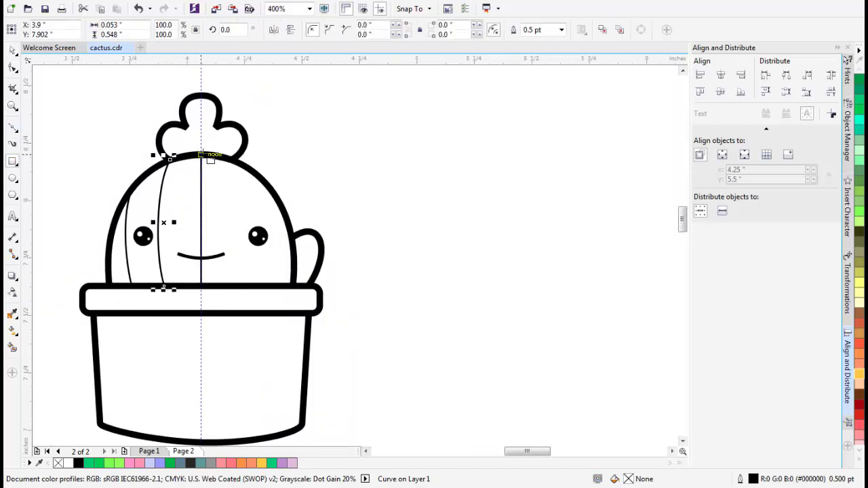
scroll(201, 294, "up", 2)
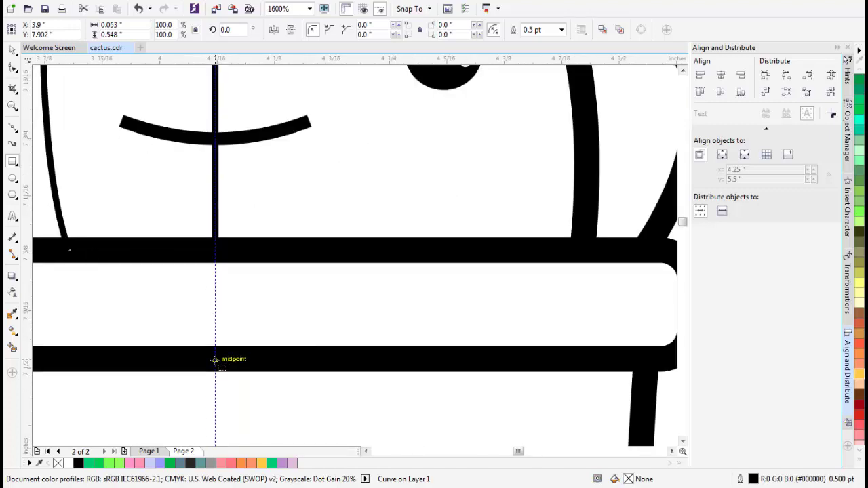
left_click_drag(217, 358, 118, 77)
scroll(203, 237, "down", 2)
scroll(189, 245, "up", 1)
key("space")
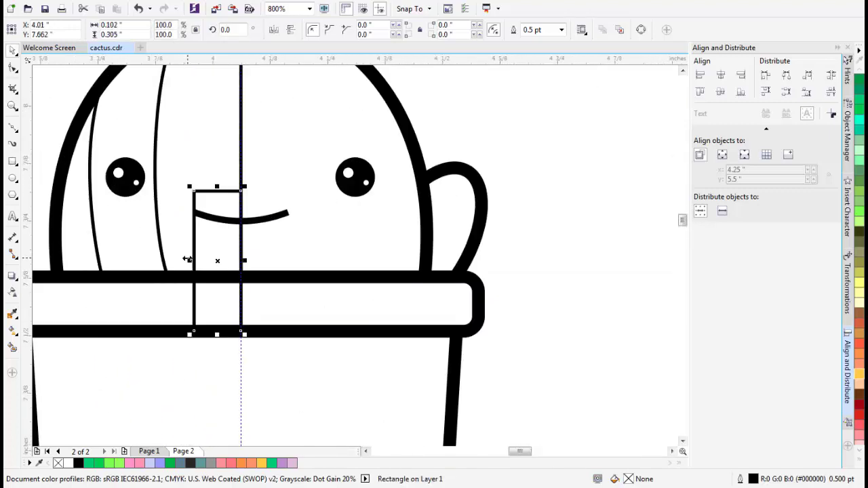
Stretch the helper rectangle upward and left to 0.16 inches wide and 0.536 inches tall, keeping its right edge on the guideline
left_click_drag(217, 187, 203, 75)
scroll(216, 220, "down", 1)
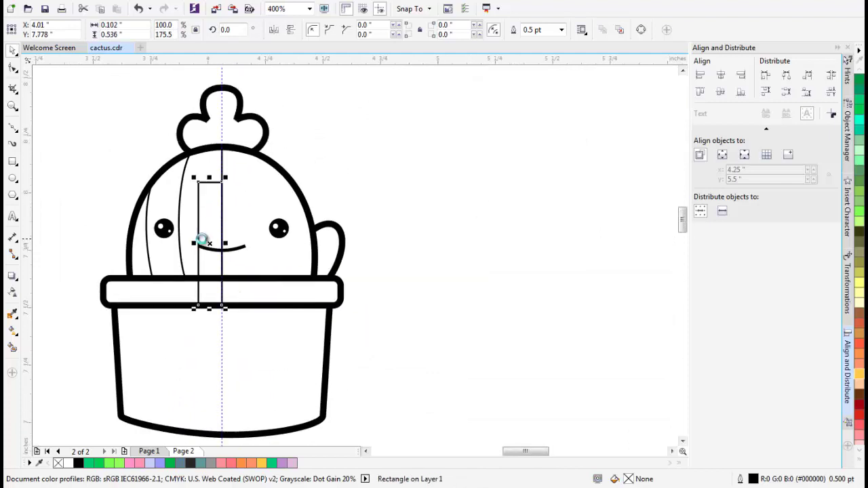
scroll(200, 242, "up", 1)
left_click_drag(196, 248, 168, 248)
key("ctrl+z")
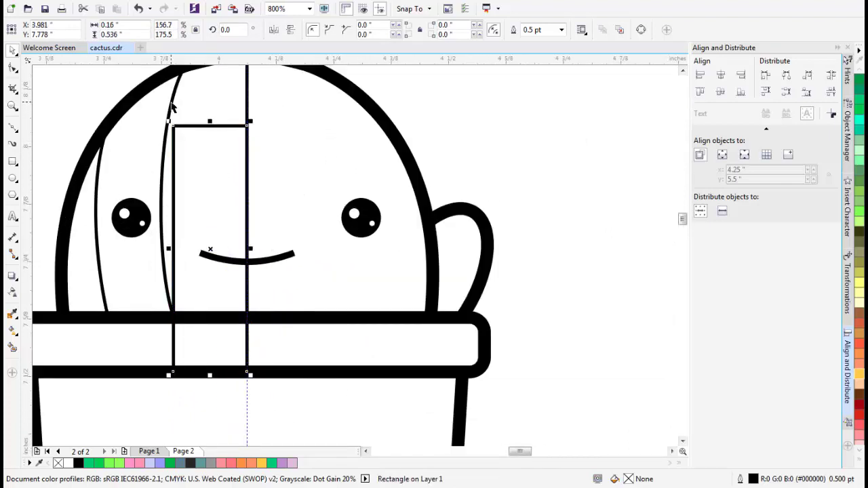
Mirror one copy of the helper rectangle and both curved left ribs horizontally about the selection's right edge
left_click(171, 103)
left_click(183, 126)
left_click(170, 108, "shift")
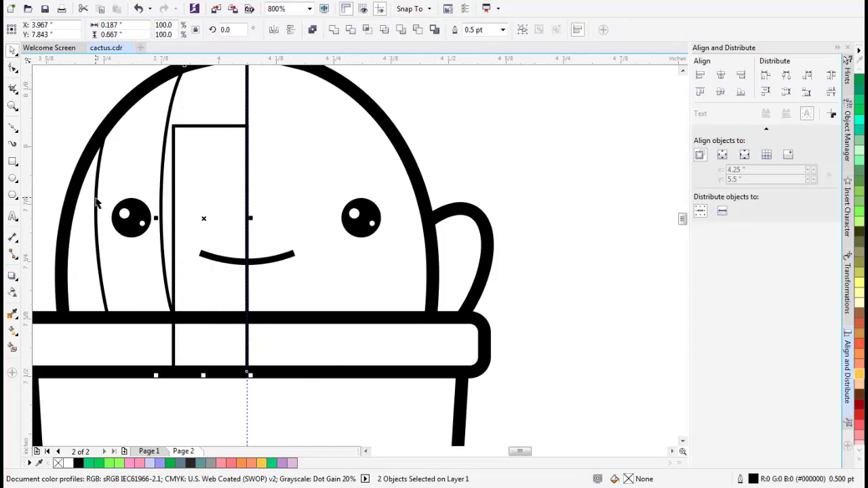
left_click(97, 202, "shift")
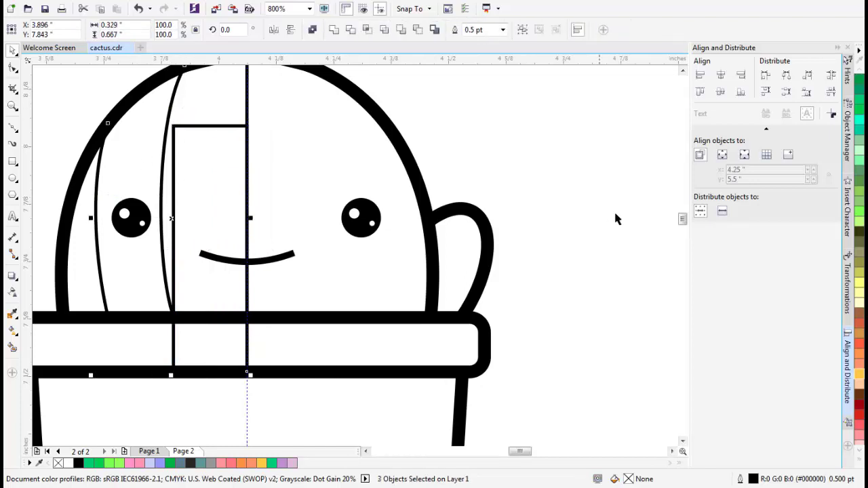
left_click(847, 298)
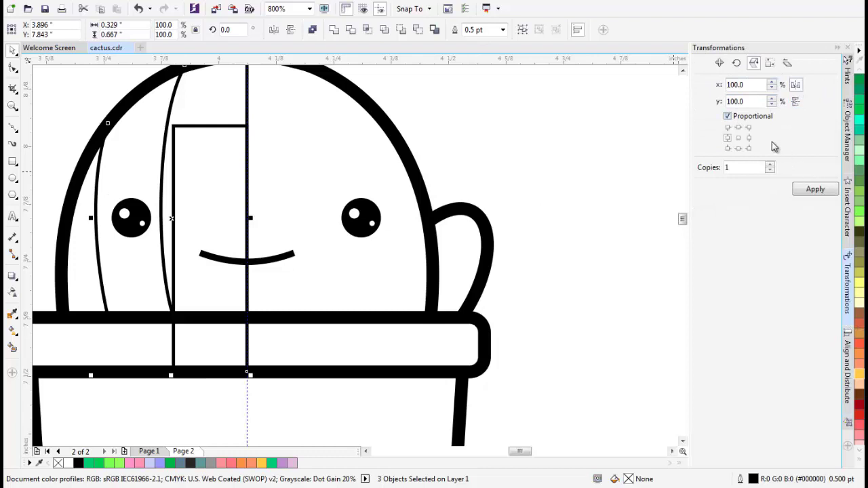
left_click(749, 138)
left_click(810, 189)
Delete both helper rectangles on either side of the centre rib
scroll(266, 241, "up", 2)
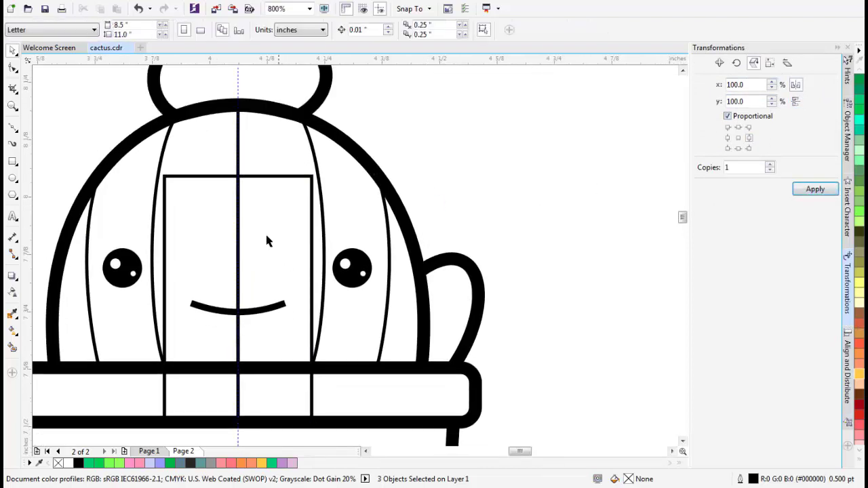
left_click(272, 211)
key("Delete")
left_click(206, 217)
key("Delete")
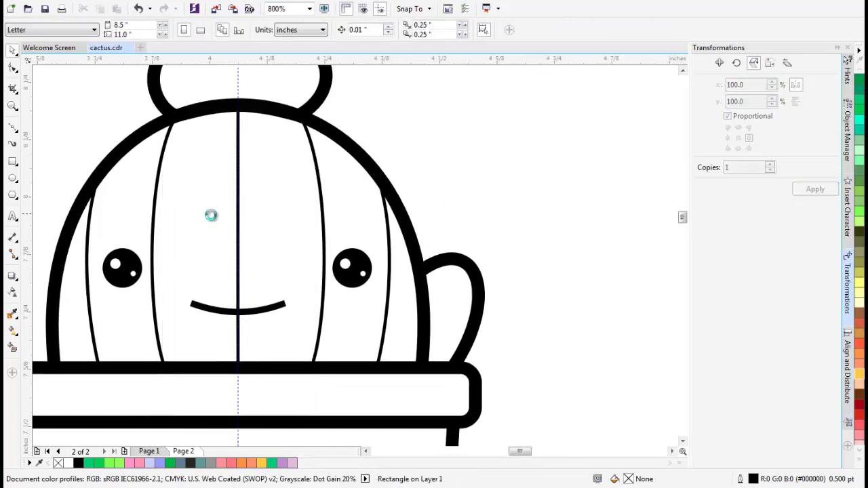
scroll(210, 213, "down", 2)
scroll(316, 195, "down", 1)
scroll(316, 227, "up", 1)
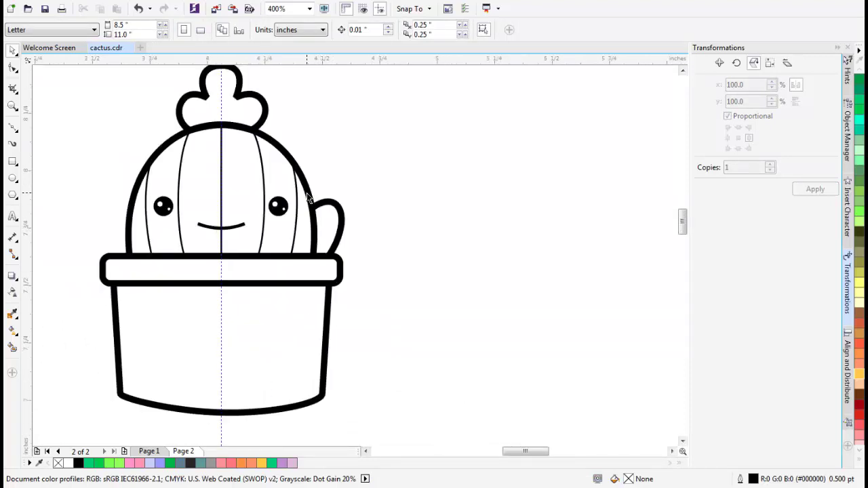
left_click_drag(296, 161, 287, 191)
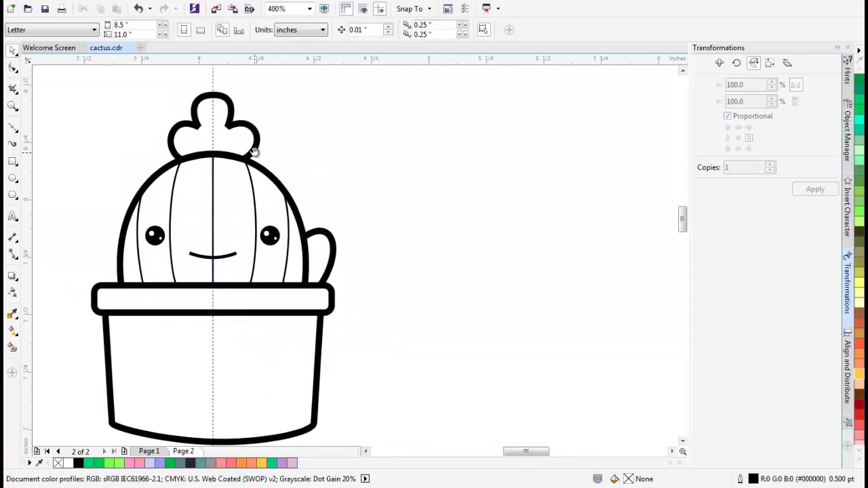
scroll(254, 152, "down", 2)
scroll(252, 233, "up", 2)
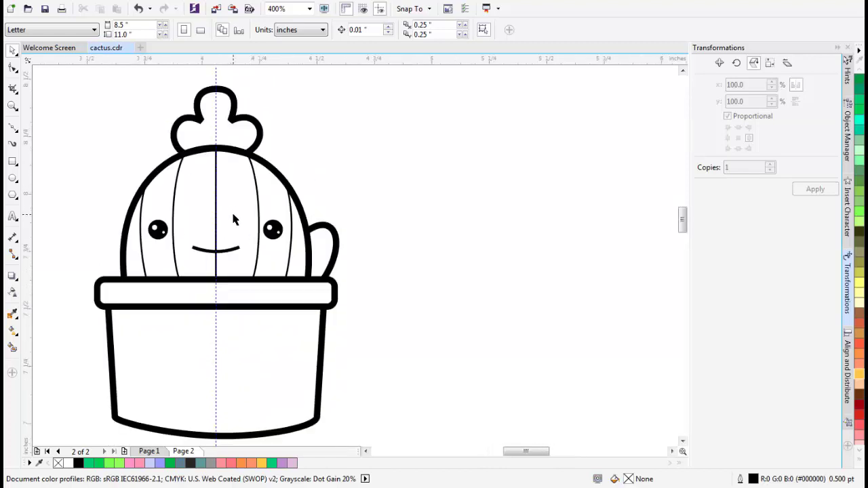
scroll(246, 240, "down", 2)
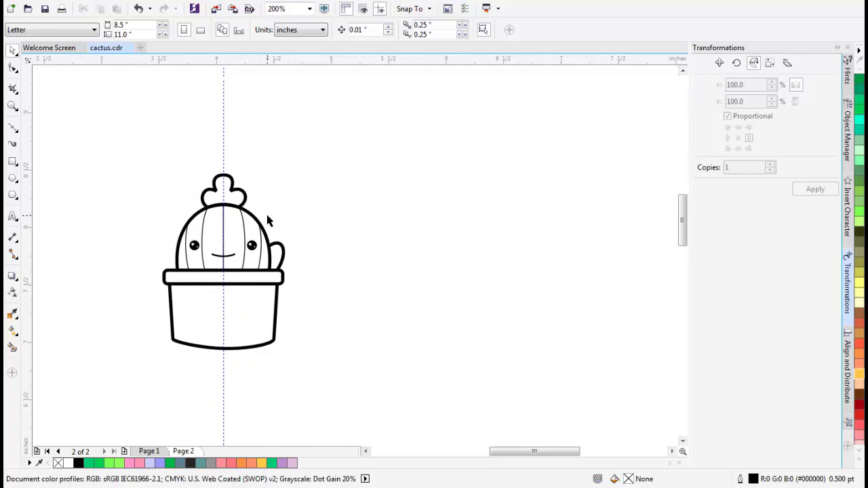
Move the cactus body, ribs, face, arm and flower together about 0.03 inches left, excluding the pot and its rim
left_click_drag(115, 132, 311, 324)
scroll(271, 288, "up", 2)
left_click(270, 288, "shift")
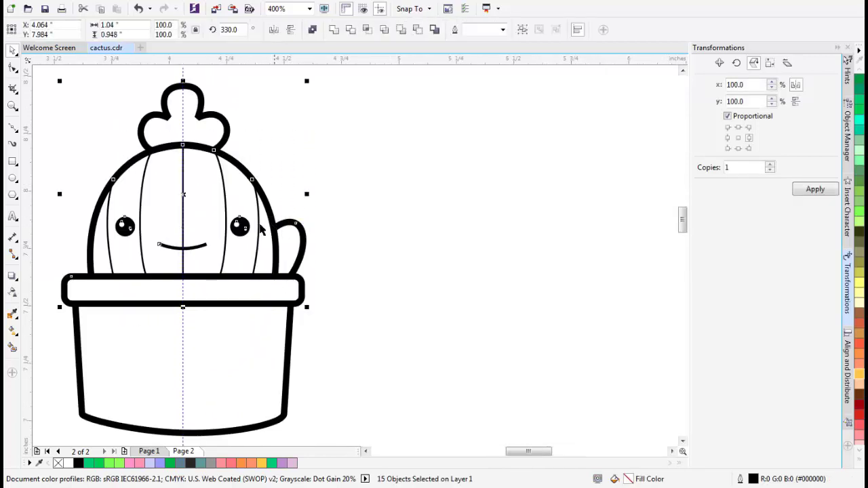
left_click_drag(260, 225, 264, 232)
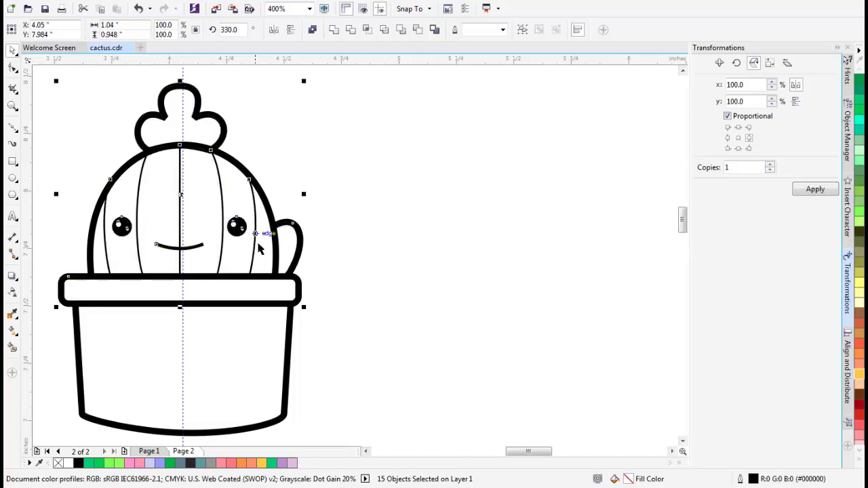
key("ctrl+z")
left_click(266, 297, "shift")
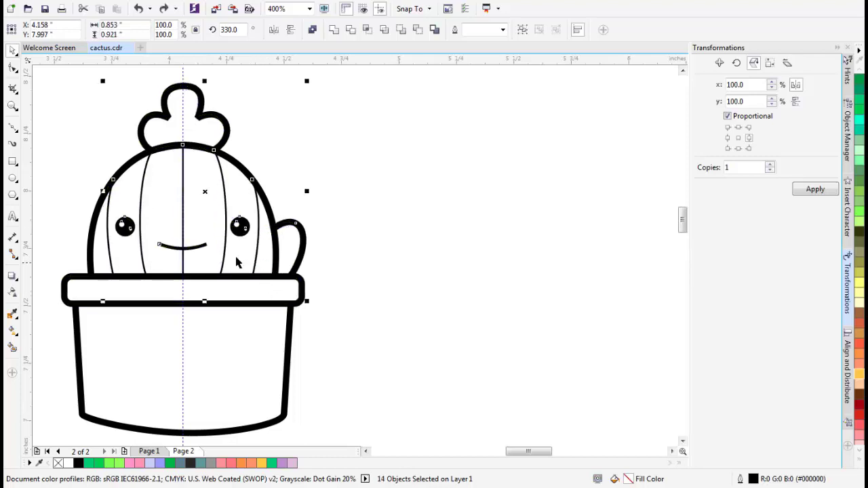
left_click_drag(210, 192, 315, 218)
key("ctrl+z")
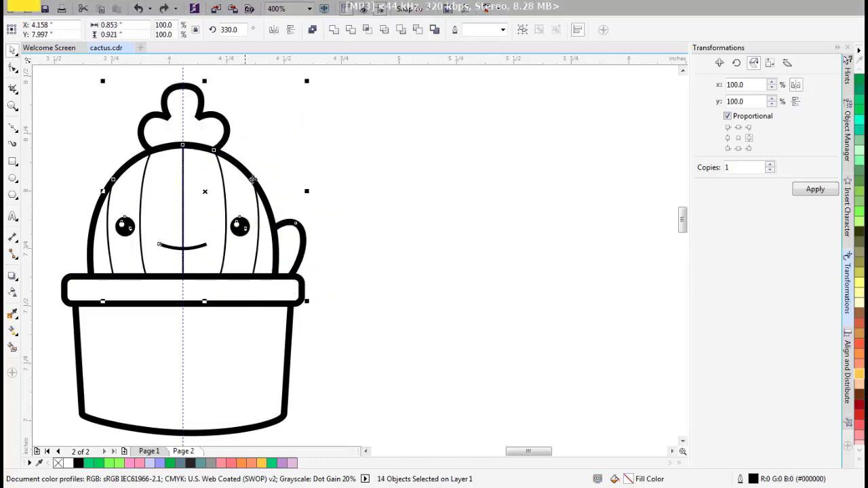
left_click(237, 160, "shift")
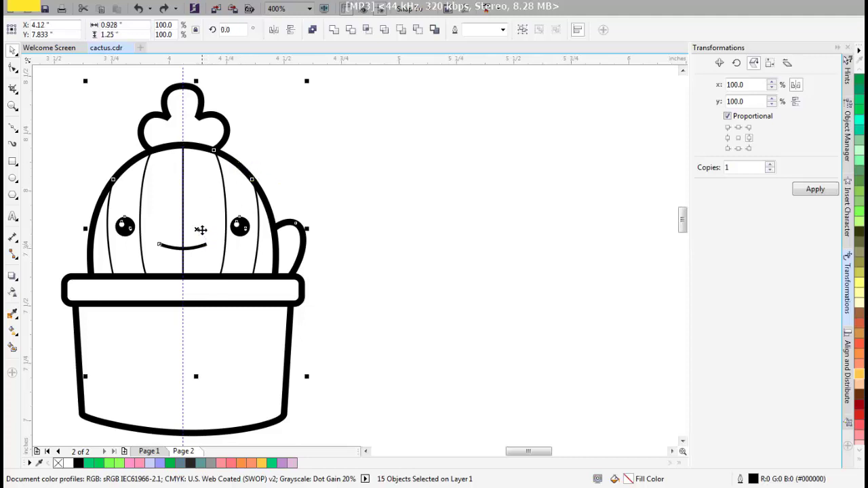
left_click_drag(200, 230, 197, 230)
key("Left")
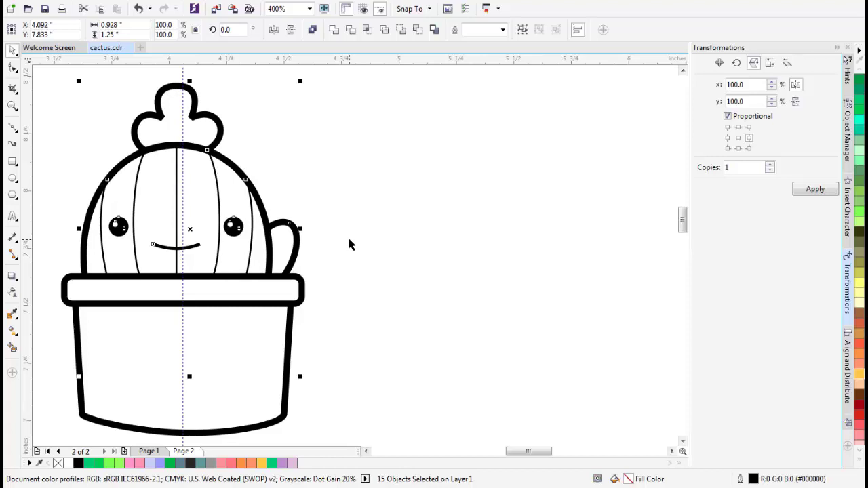
key("Escape")
Fill the cactus body with a uniform bright green, #22D12A
scroll(349, 244, "down", 2)
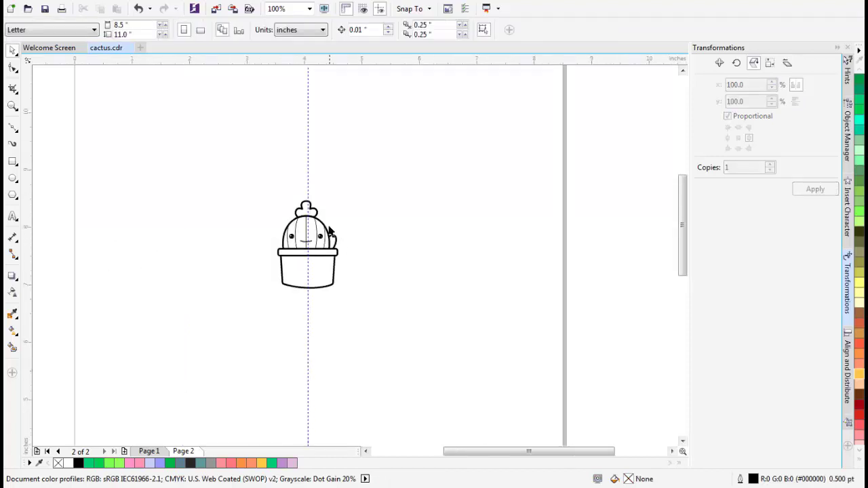
scroll(329, 230, "up", 2)
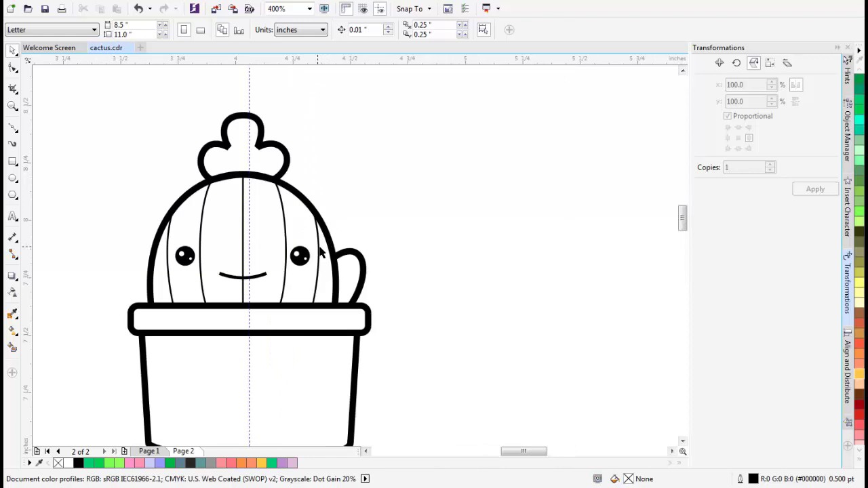
left_click(277, 235)
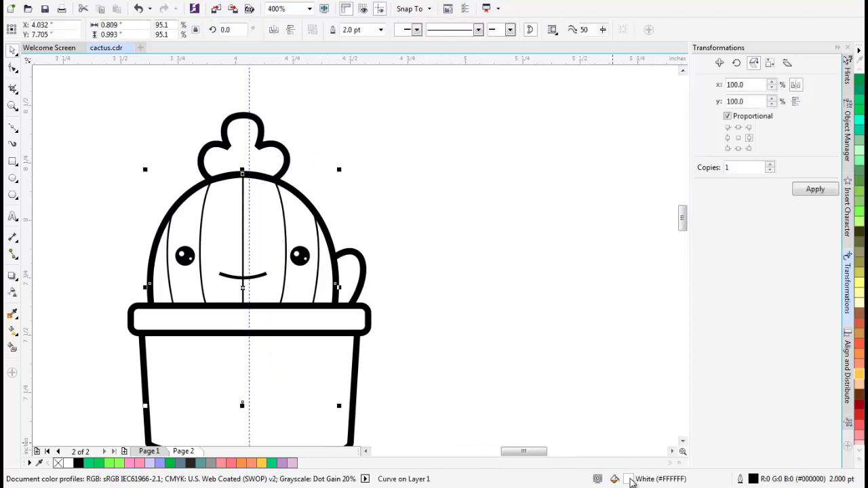
double_click(630, 478)
left_click_drag(532, 306, 527, 313)
left_click_drag(497, 273, 496, 253)
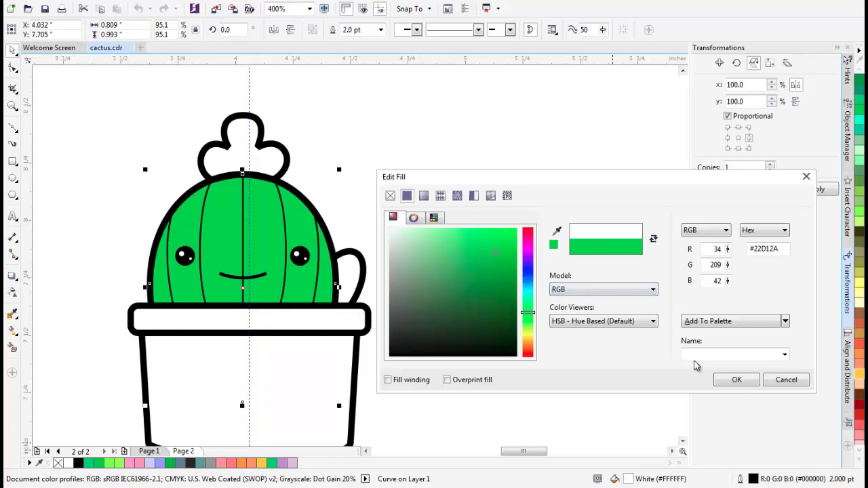
left_click(736, 380)
Fill the cactus's side arm with the same green as the body
left_click_drag(368, 247, 314, 224)
left_click(306, 258)
left_click(302, 463)
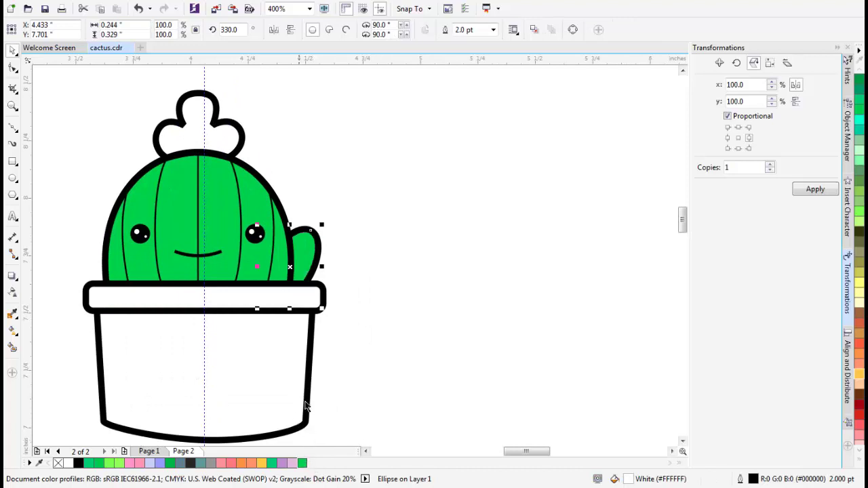
Fill the pot with uniform light lavender #D2C5EB and apply the same colour to its rim
left_click_drag(298, 296, 323, 266)
left_click(258, 278)
left_click(296, 334)
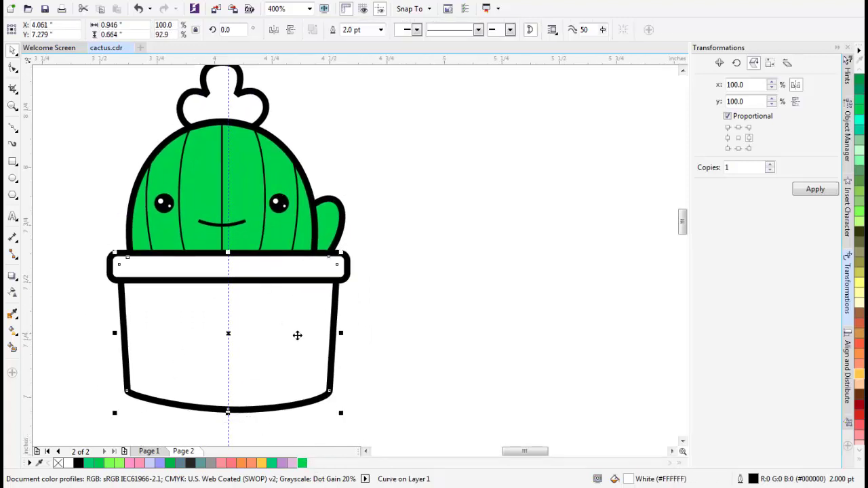
double_click(631, 480)
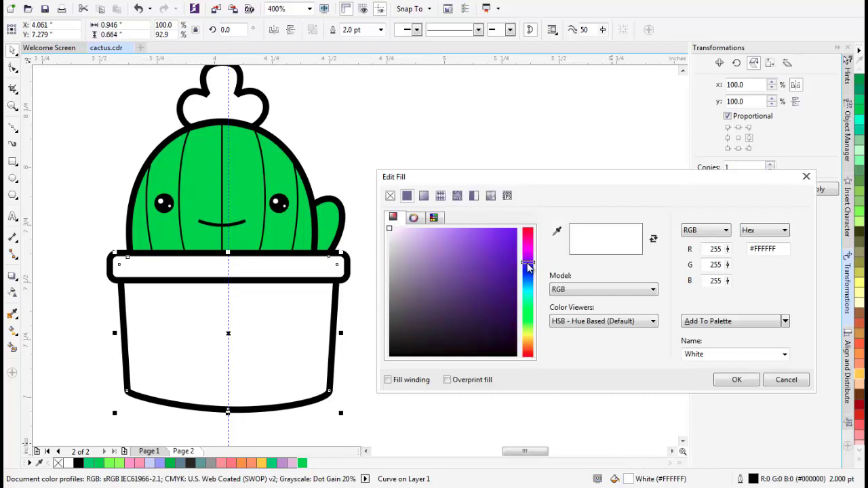
left_click(409, 239)
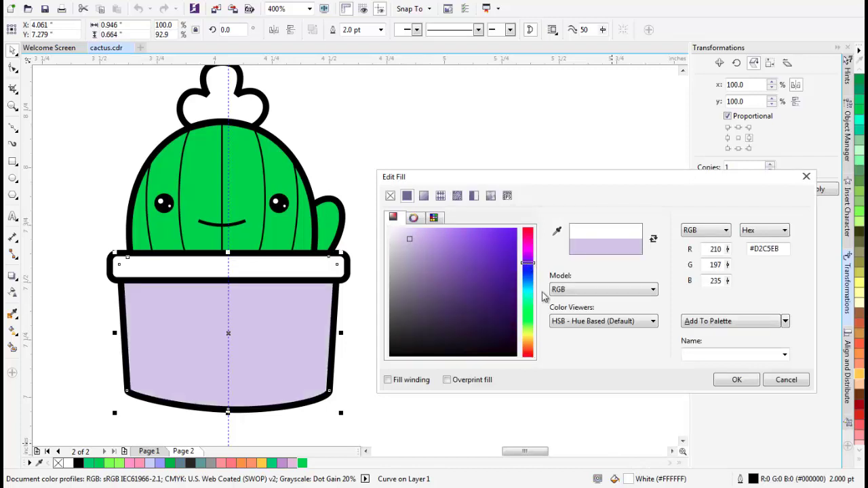
left_click(737, 379)
left_click(283, 267)
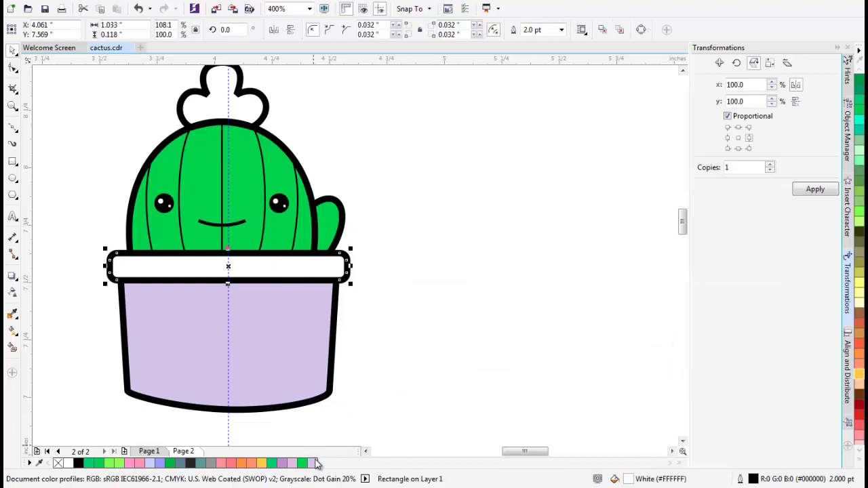
left_click(317, 463)
Fill the three-petal flower with a uniform salmon pink, #FF9E9E
scroll(237, 224, "up", 3)
left_click(220, 189)
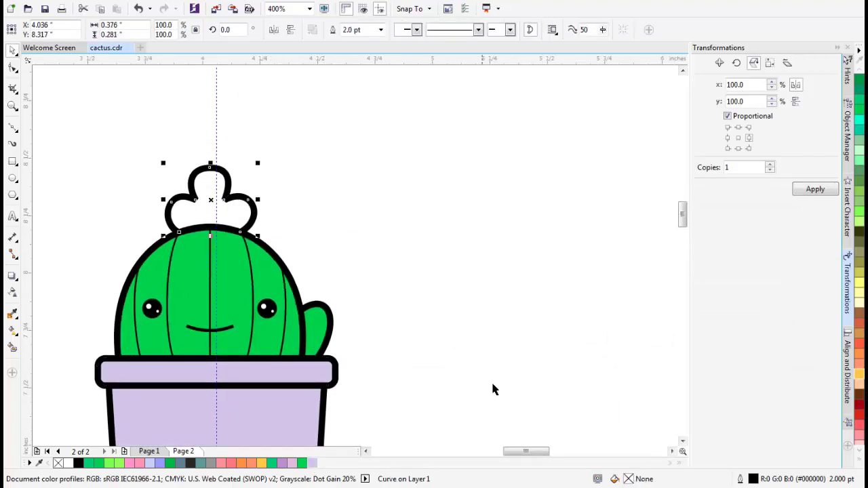
double_click(629, 480)
left_click(406, 196)
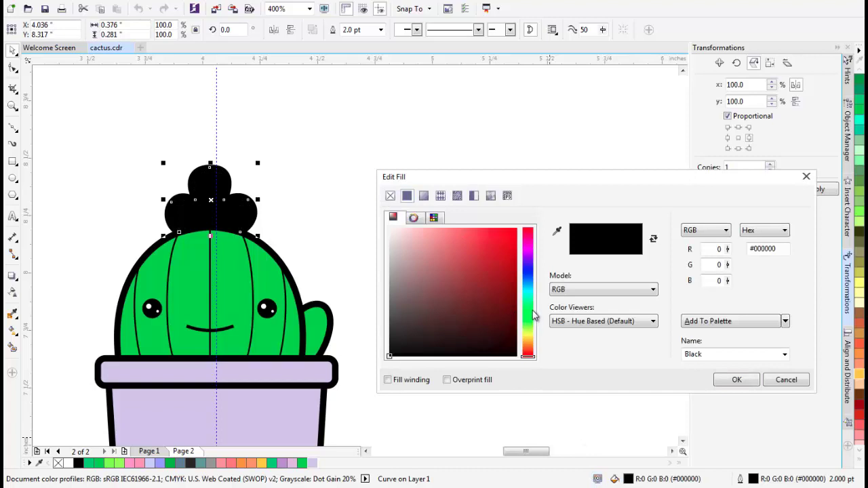
left_click_drag(531, 262, 529, 246)
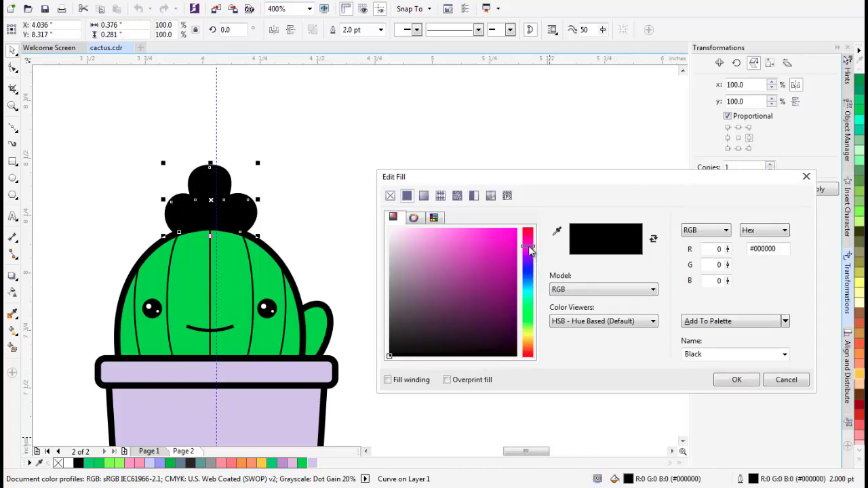
mouse_move(432, 232)
left_mouse_down()
mouse_move(393, 224)
mouse_move(437, 229)
left_mouse_up()
left_click_drag(528, 247, 528, 228)
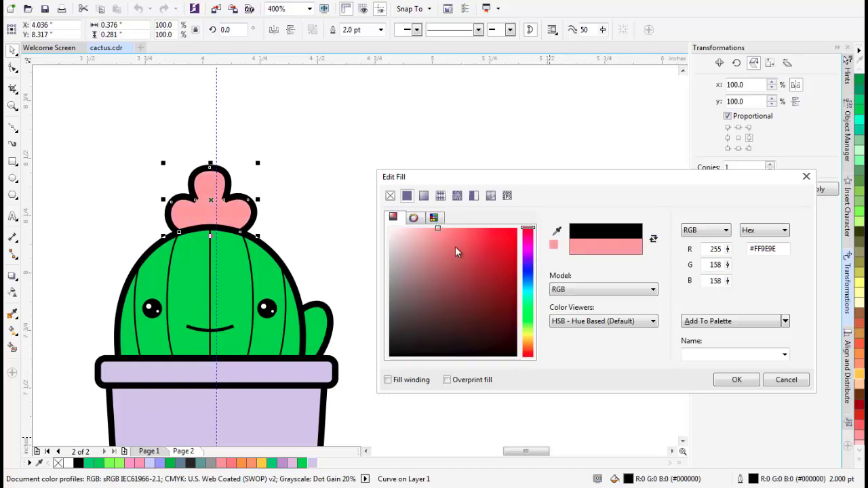
left_click(735, 379)
key("Escape")
scroll(97, 226, "up", 2)
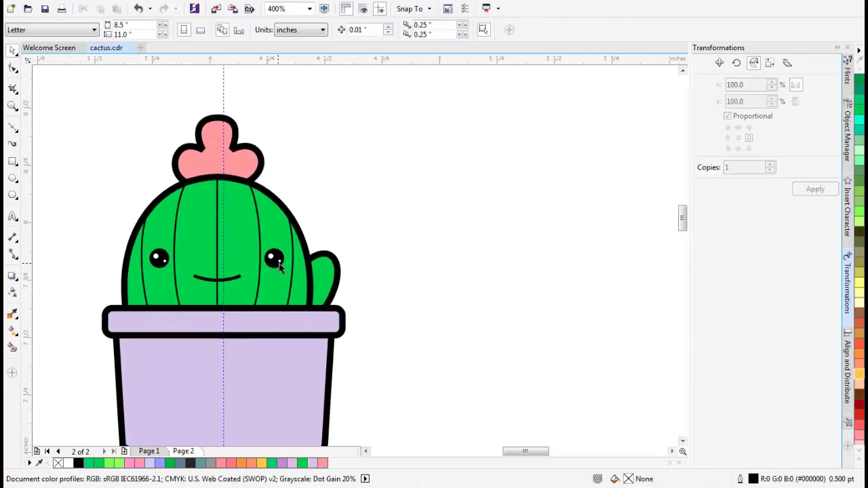
Draw a small ellipse about 0.033 × 0.062 in below the right eye and rotate it to 60°
left_click(12, 177)
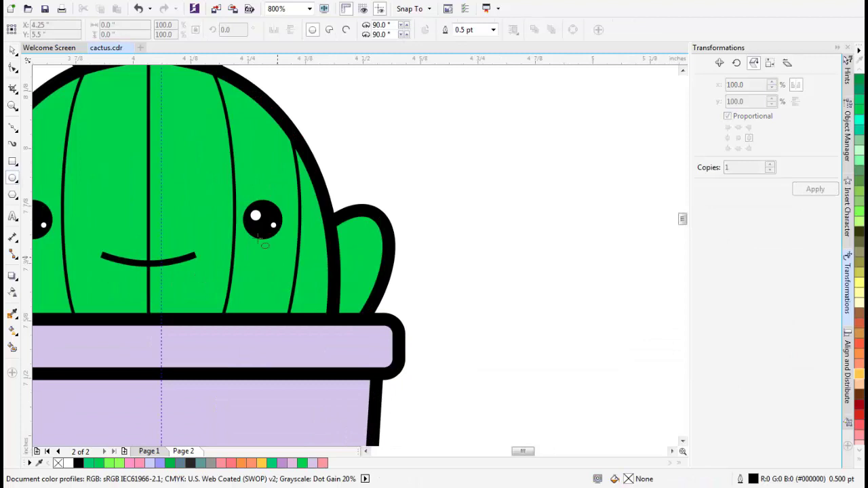
scroll(258, 225, "down", 2)
left_click_drag(258, 224, 270, 238)
scroll(266, 256, "up", 4)
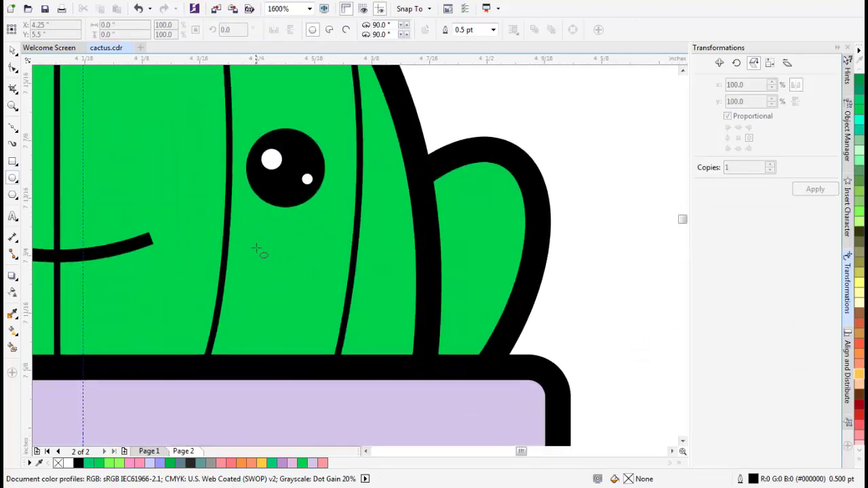
left_click_drag(258, 246, 286, 303)
key("space")
left_click(286, 258)
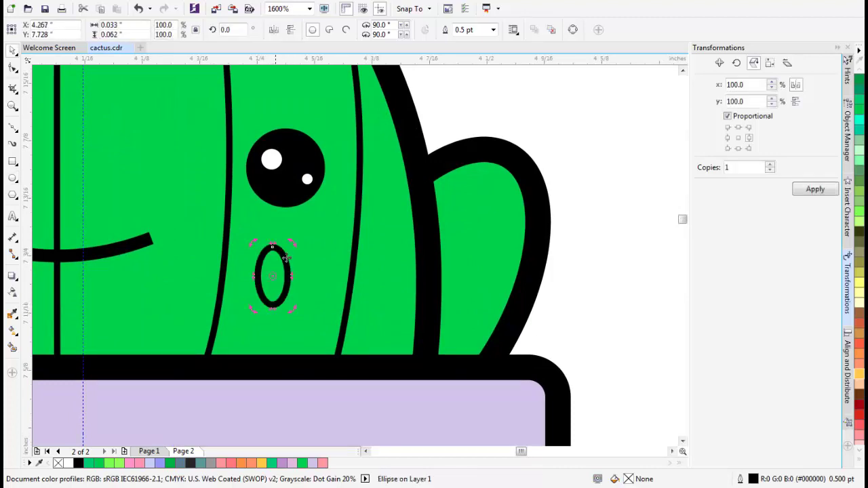
left_click_drag(292, 245, 247, 237)
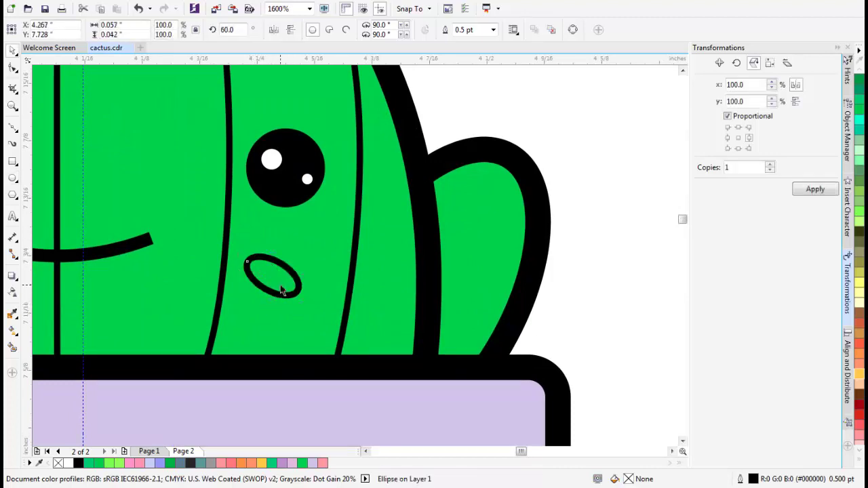
Move the tilted ellipse outward below the right eye so that it overlaps the outer rib line
scroll(296, 271, "down", 3)
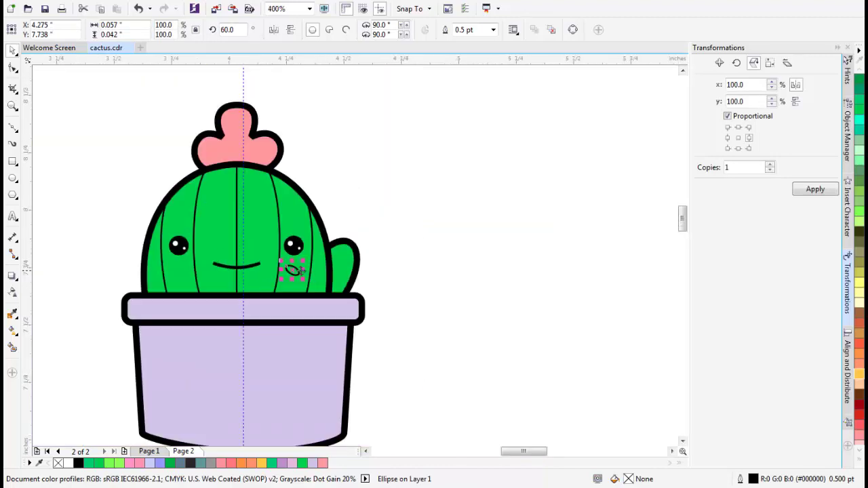
scroll(293, 273, "up", 4)
left_click_drag(316, 272, 377, 294)
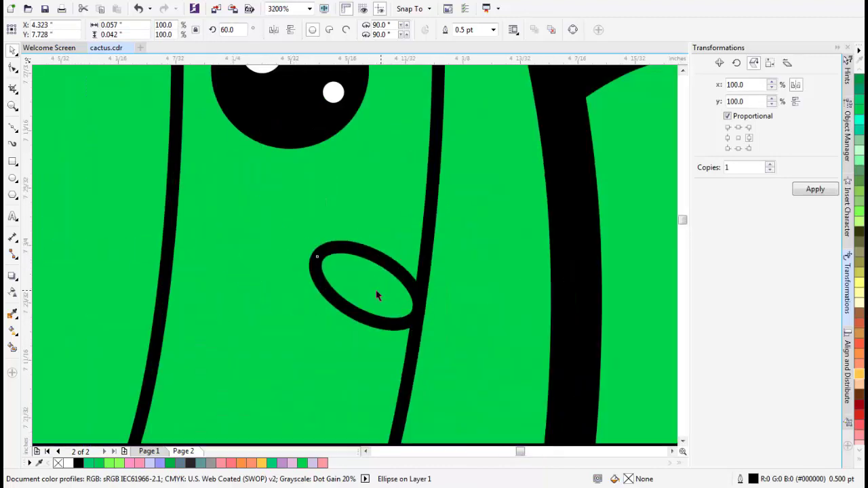
scroll(380, 296, "down", 1)
scroll(356, 303, "down", 1)
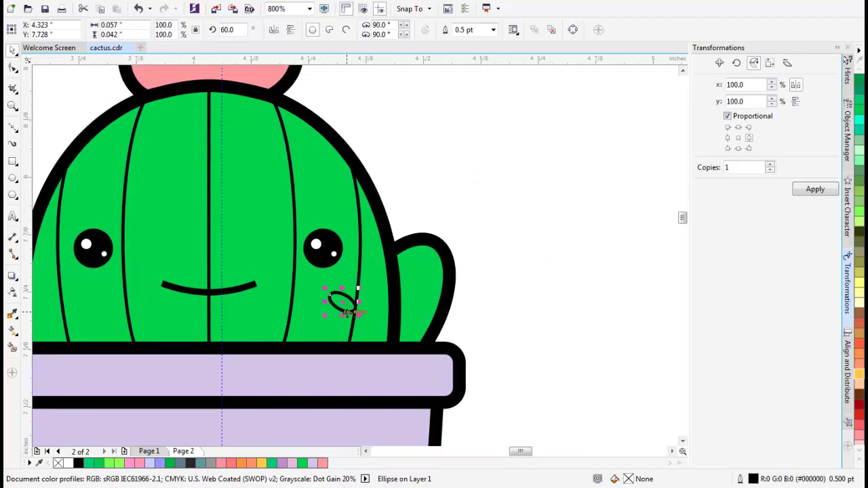
scroll(347, 306, "up", 2)
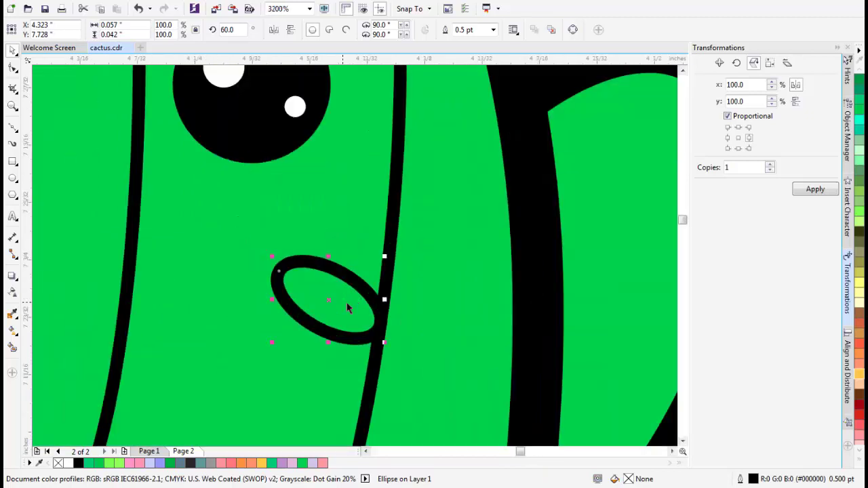
left_click(347, 300)
scroll(355, 290, "down", 1)
left_click(317, 286)
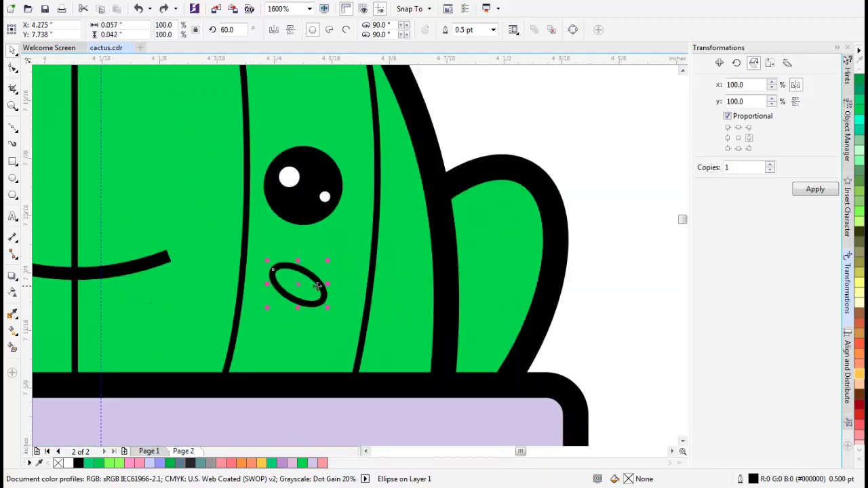
left_click_drag(302, 281, 348, 288)
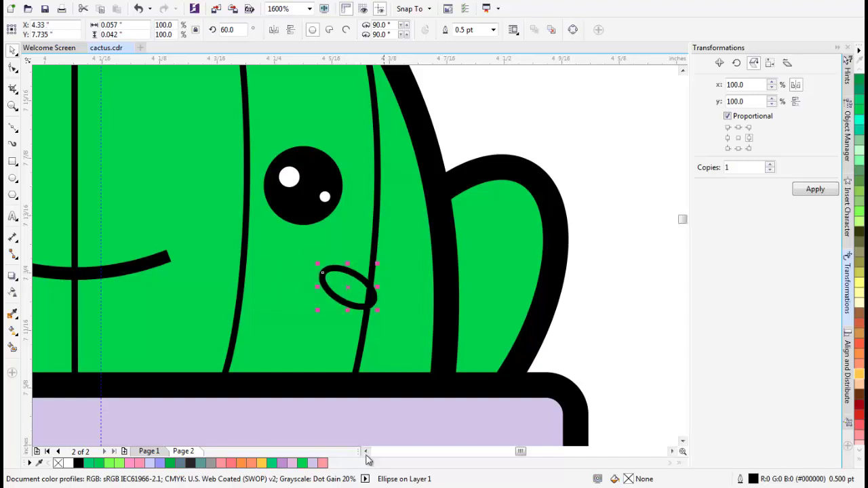
Fill the cheek ellipse with uniform coral pink #F07A7A and remove its outline
left_click(321, 463)
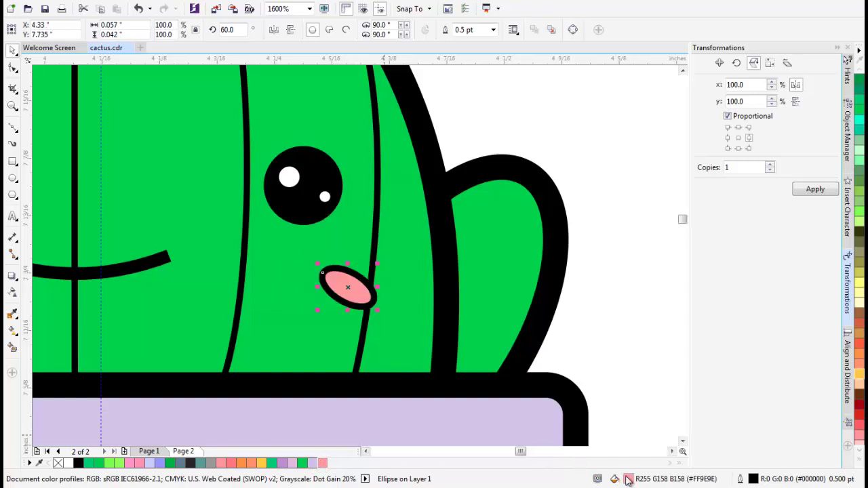
key("shift+F11")
left_click(452, 234)
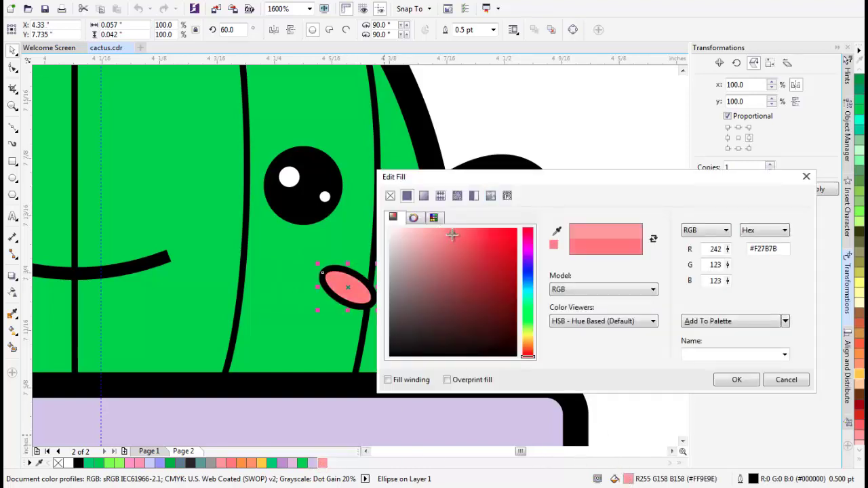
left_click(735, 381)
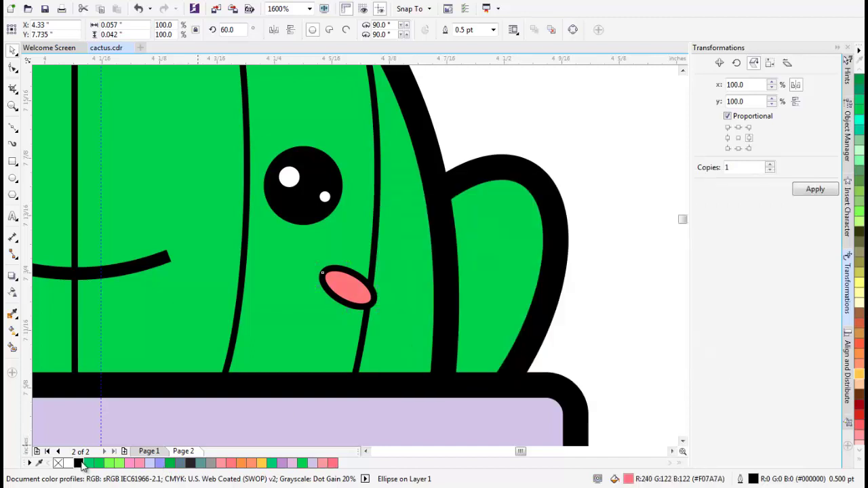
right_click(58, 463)
scroll(475, 212, "down", 3)
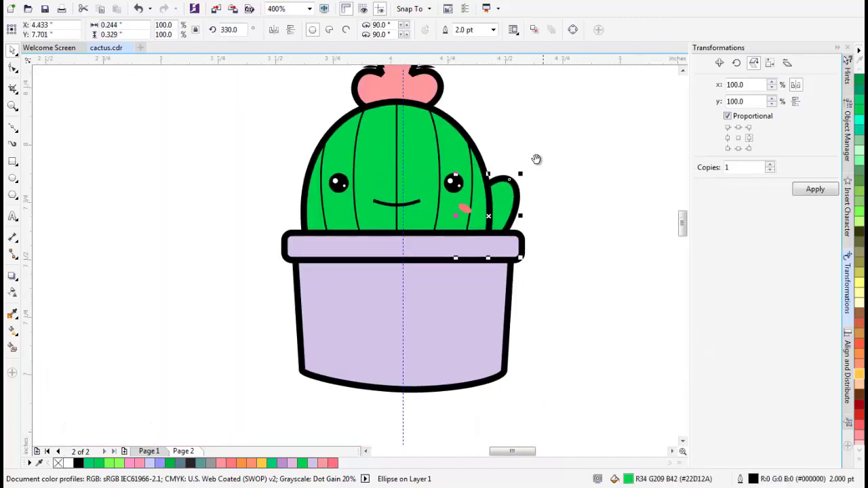
left_click(480, 194)
scroll(416, 267, "up", 1)
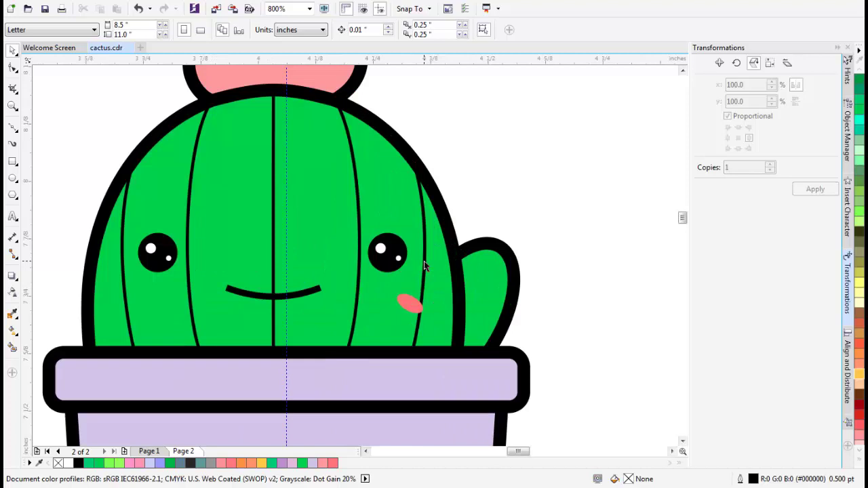
Select all five rib lines on the cactus body and convert their outlines to objects
left_click(423, 266)
left_click(360, 229, "shift")
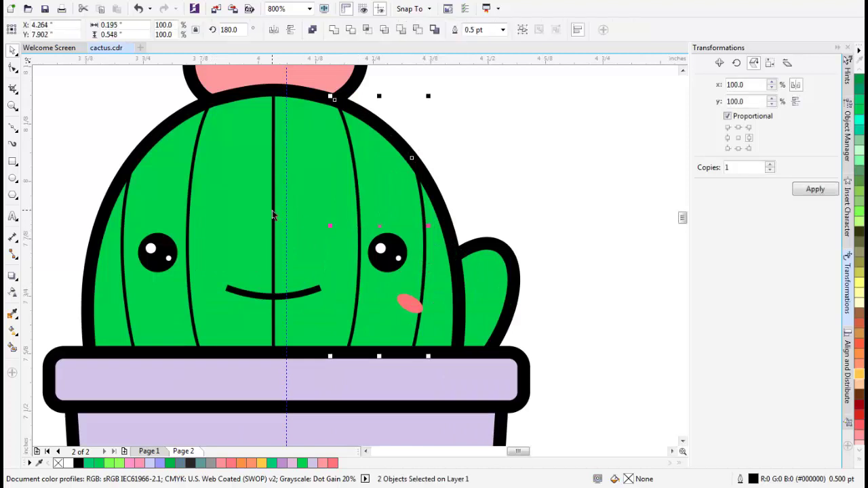
left_click(273, 215, "shift")
left_click(188, 211, "shift")
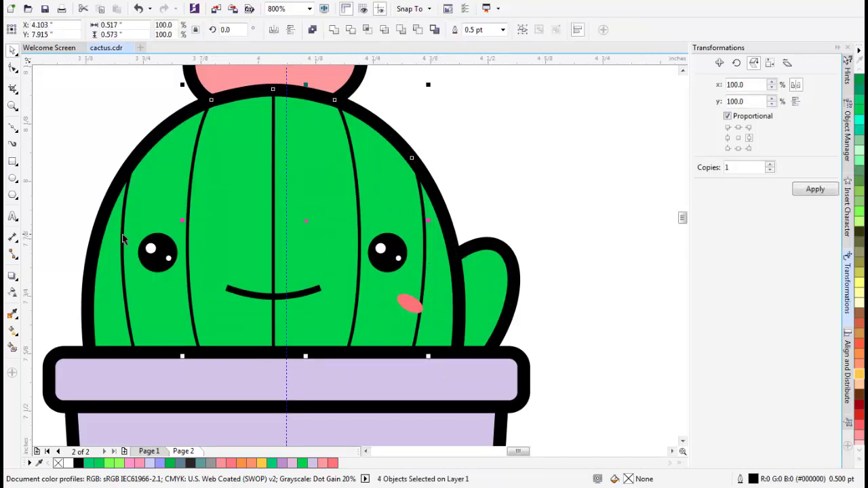
left_click(124, 238, "shift")
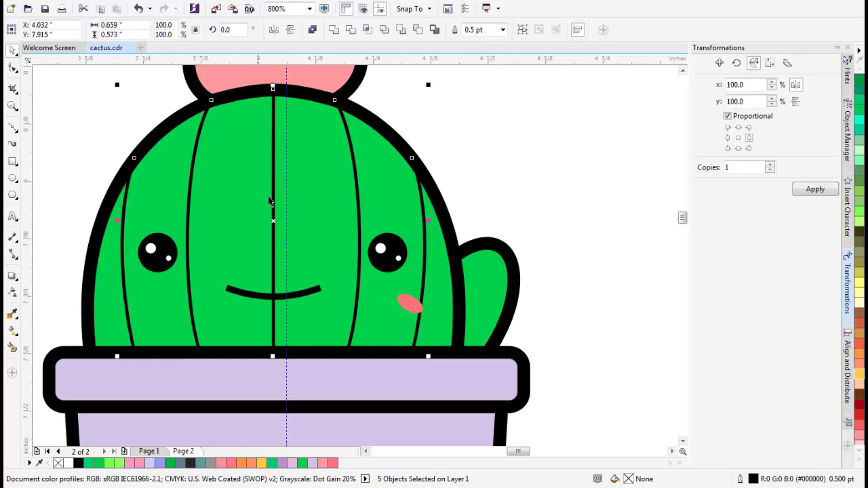
right_click(271, 195)
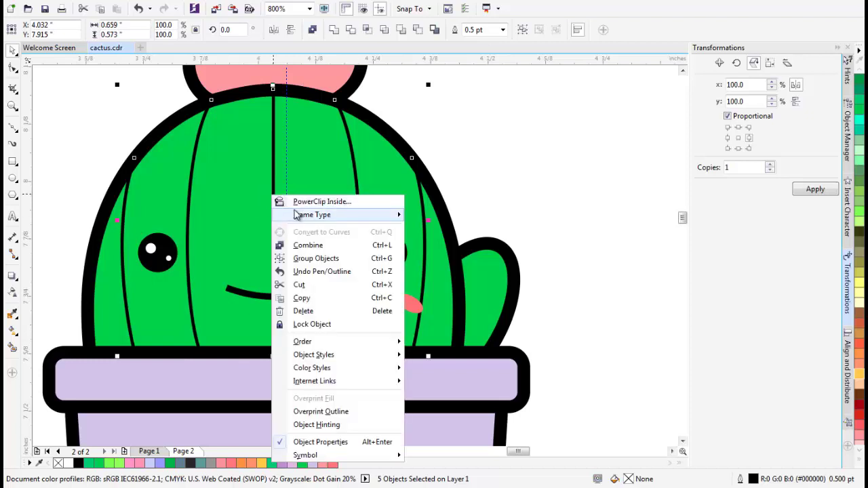
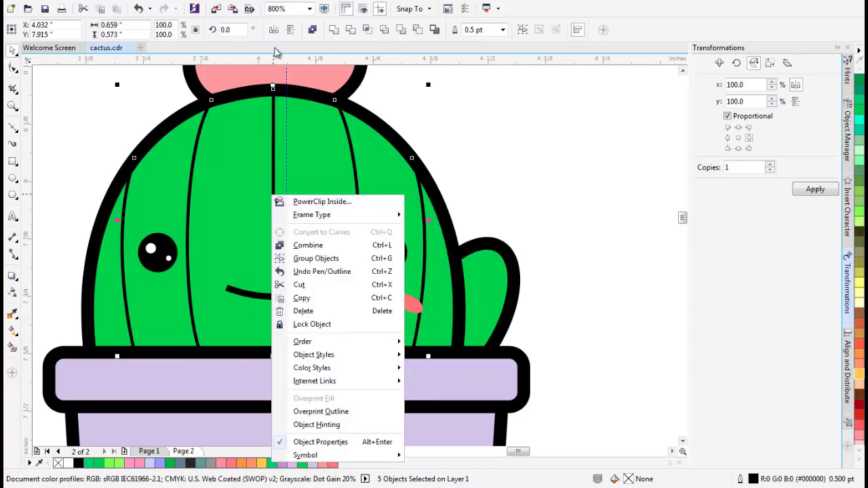
left_click(275, 48)
key("ctrl+shift+q")
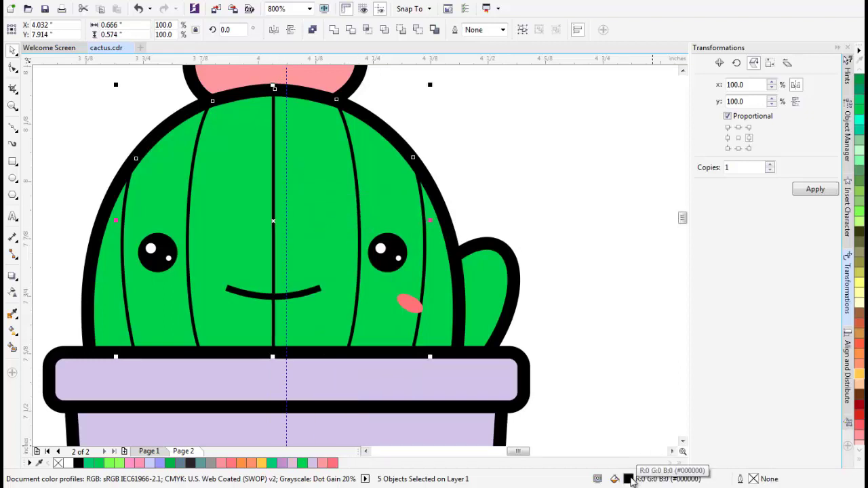
double_click(629, 479)
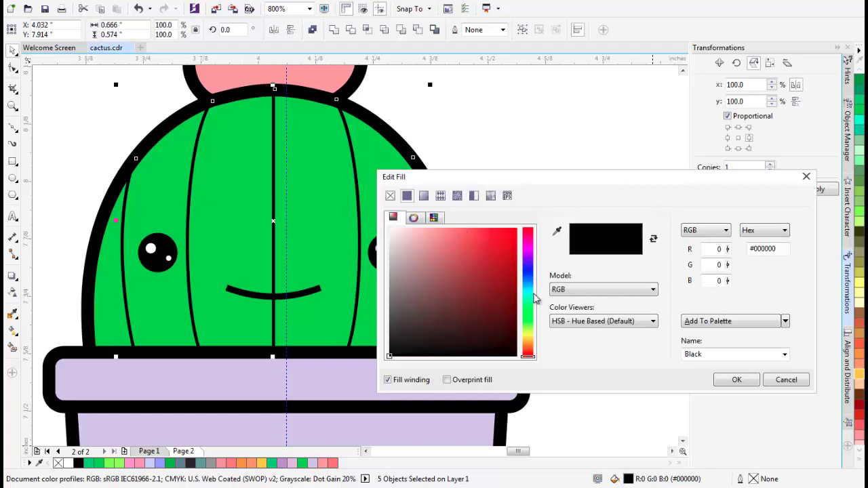
left_click(529, 303)
left_click_drag(530, 312, 528, 318)
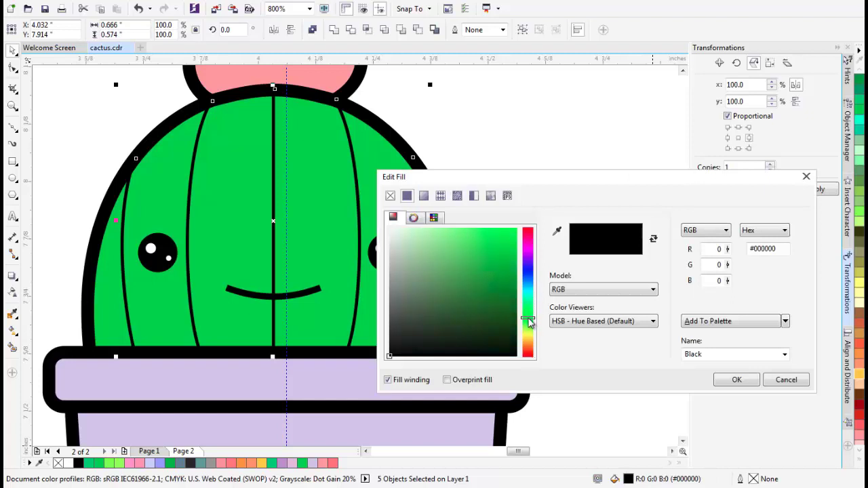
left_click(441, 229)
left_click_drag(441, 229, 463, 228)
left_click_drag(534, 317, 534, 312)
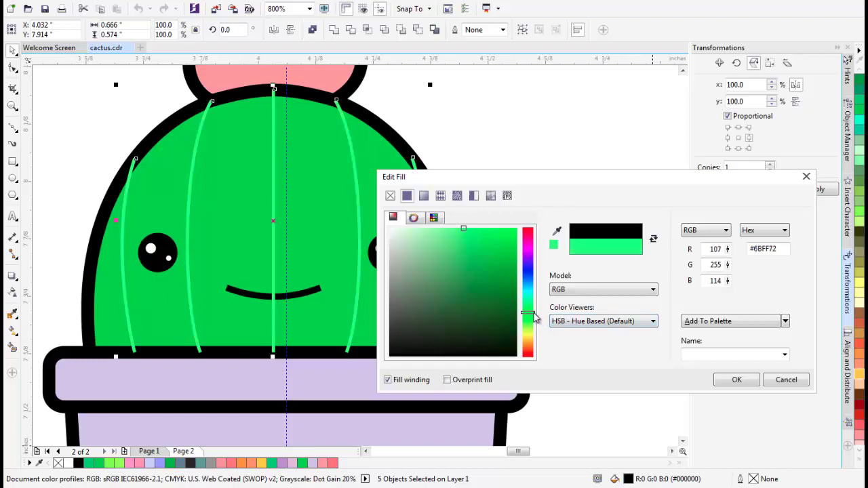
left_click(785, 379)
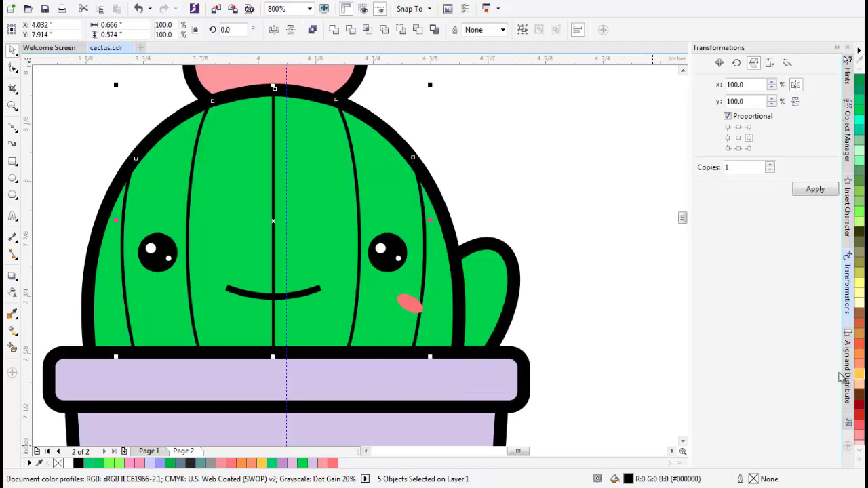
Fill the five ribs with the light green palette colour #99FF00
left_click(860, 216)
scroll(416, 242, "down", 3)
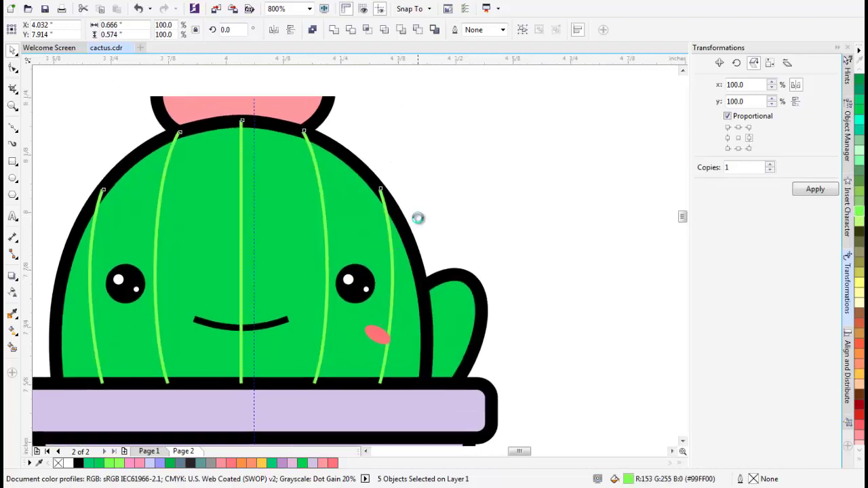
scroll(384, 274, "up", 3)
Draw a helper rectangle about 0.278 × 0.143 in from the midpoint of the pot rim's upper edge to the pink cheek
left_click(390, 278)
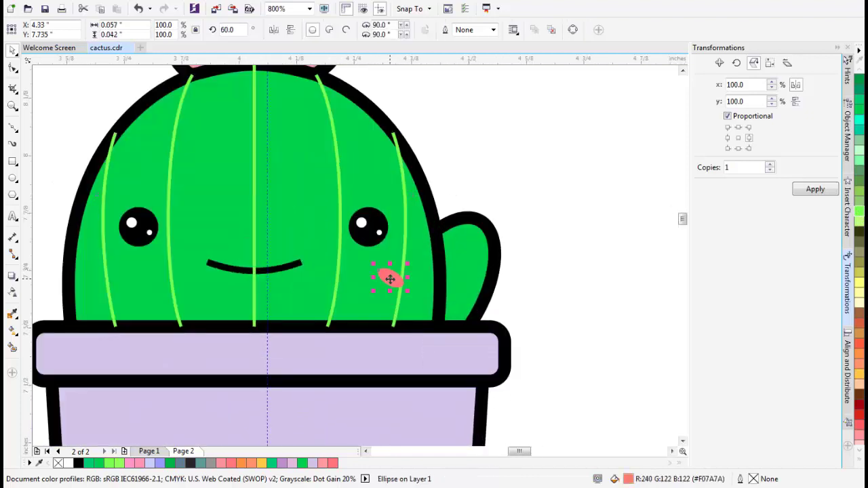
left_click(12, 162)
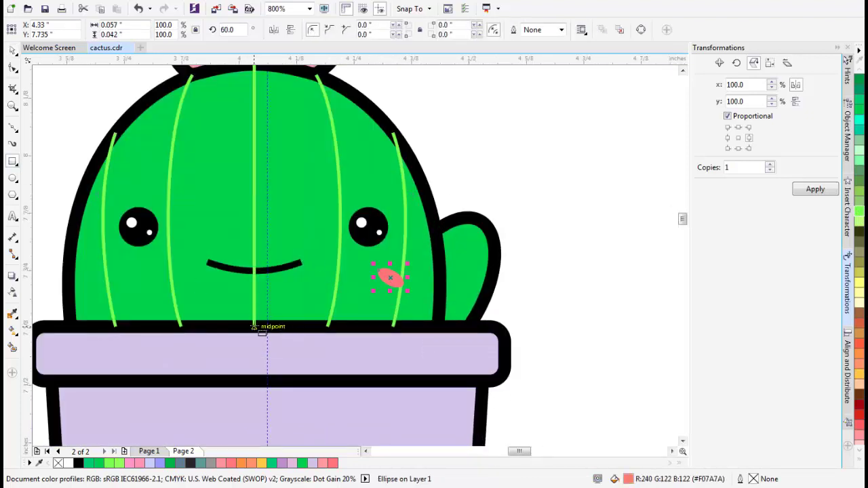
left_click_drag(255, 326, 383, 261)
key("space")
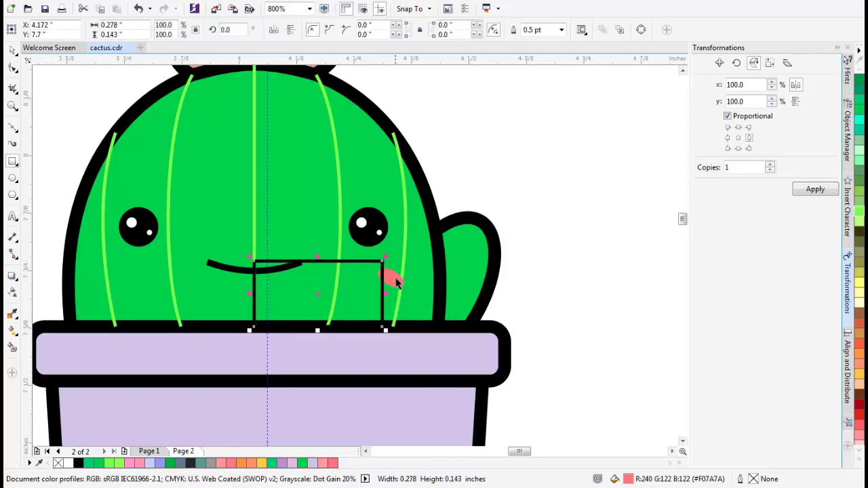
Mirror the helper rectangle and the cheek together horizontally about their left side, making 1 copy
left_click(395, 279, "shift")
left_click(848, 392)
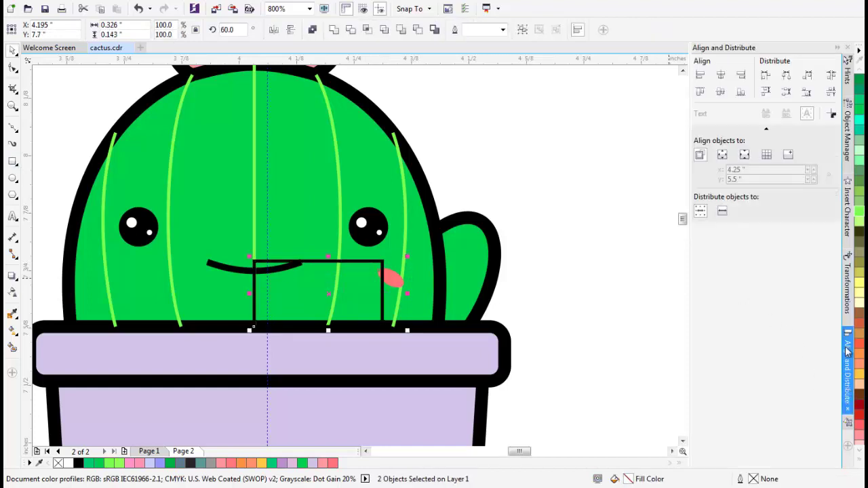
left_click(849, 274)
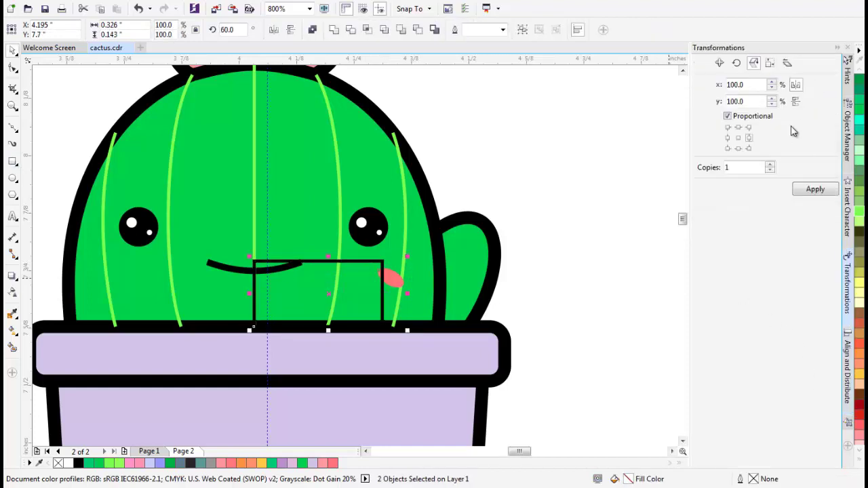
left_click(728, 137)
left_click(814, 193)
left_click(618, 157)
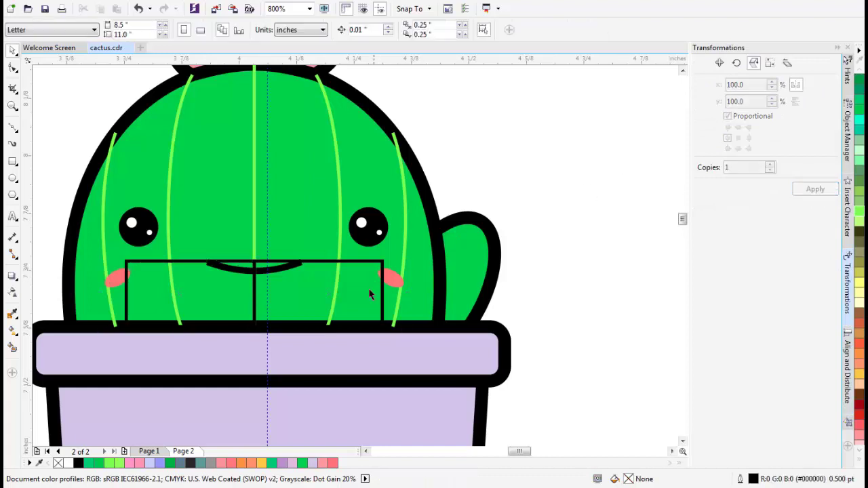
Delete both helper rectangles between the two cheeks
left_click_drag(360, 263, 362, 343)
key("Delete")
key("Delete")
scroll(234, 322, "down", 2)
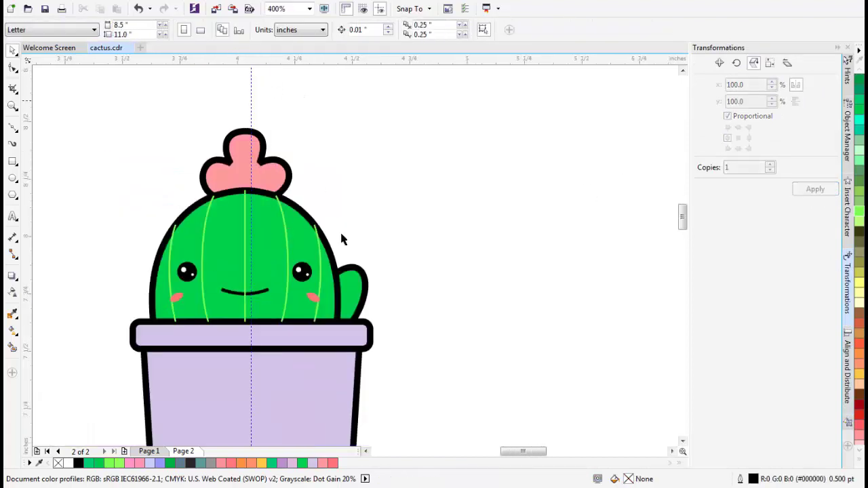
scroll(331, 203, "down", 2)
scroll(332, 223, "up", 2)
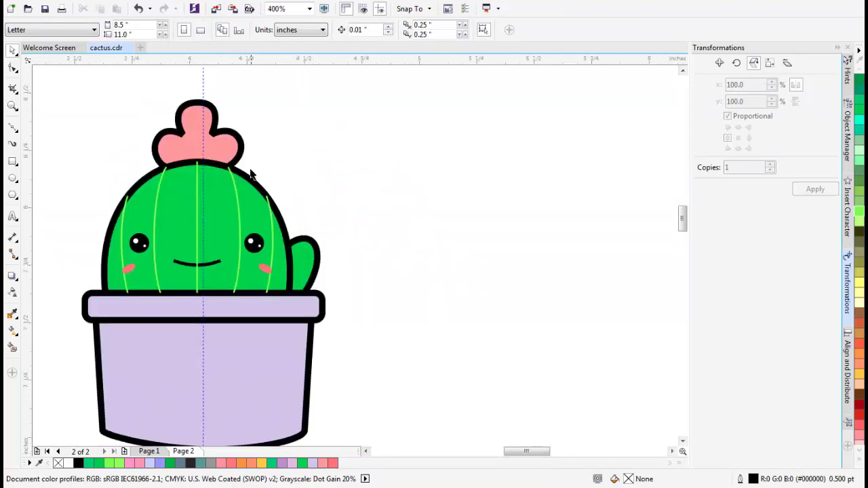
left_click_drag(251, 162, 271, 175)
left_click(264, 169)
left_click_drag(294, 282, 282, 226)
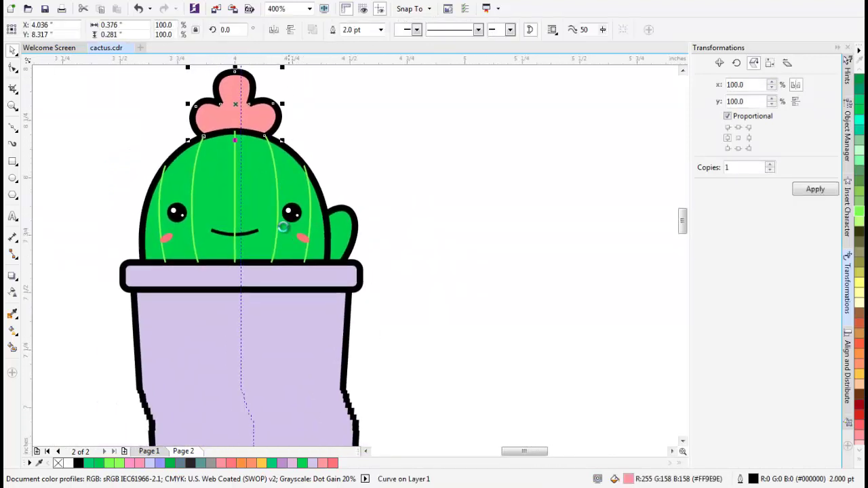
left_click(264, 212)
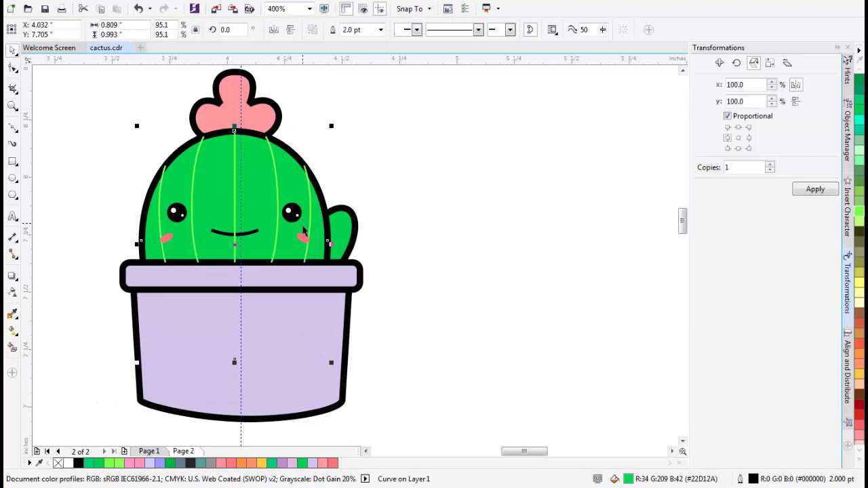
left_click(318, 276)
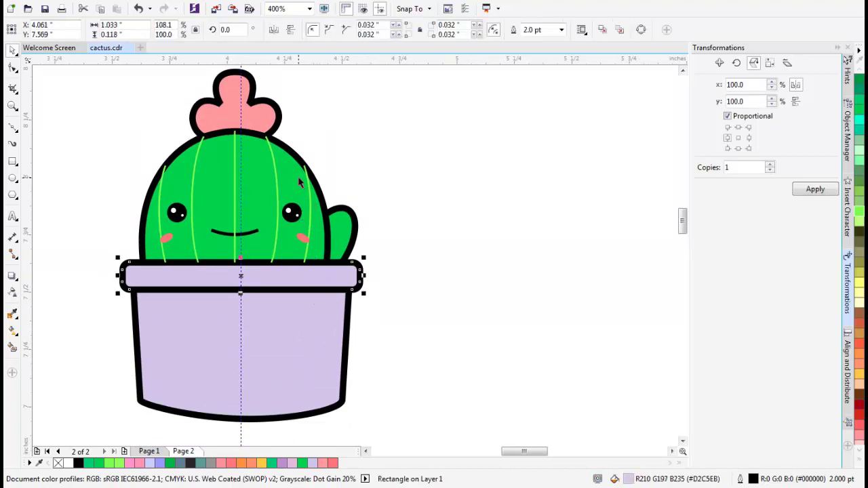
Try to trim the pot rim with the green cactus body
left_click(299, 179)
left_click(340, 277, "shift")
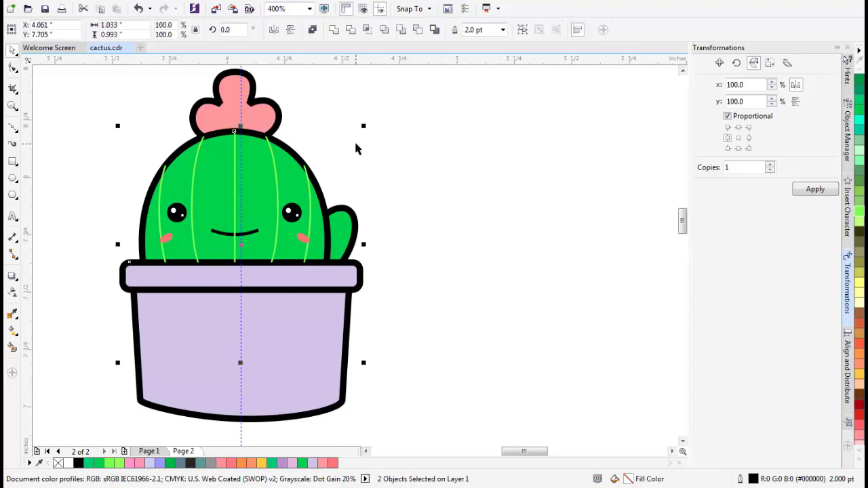
left_click(352, 31)
key("ctrl+z")
left_click(415, 205)
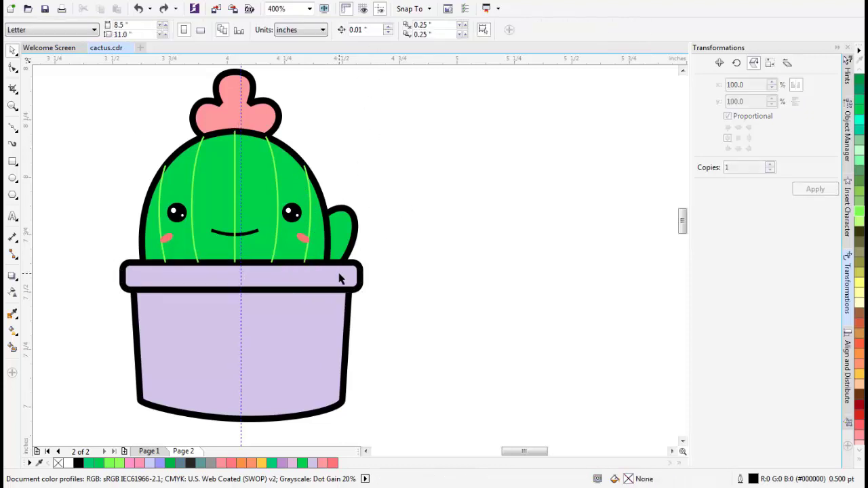
Trim the green cactus body with the lavender pot rim
left_click(339, 274)
left_click(316, 198, "shift")
left_click(352, 31)
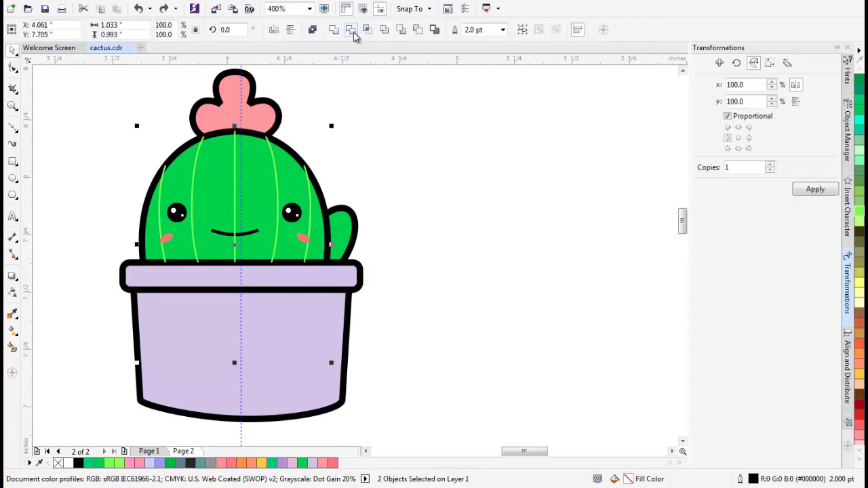
left_click(352, 31)
left_click_drag(298, 187, 364, 236)
key("ctrl+z")
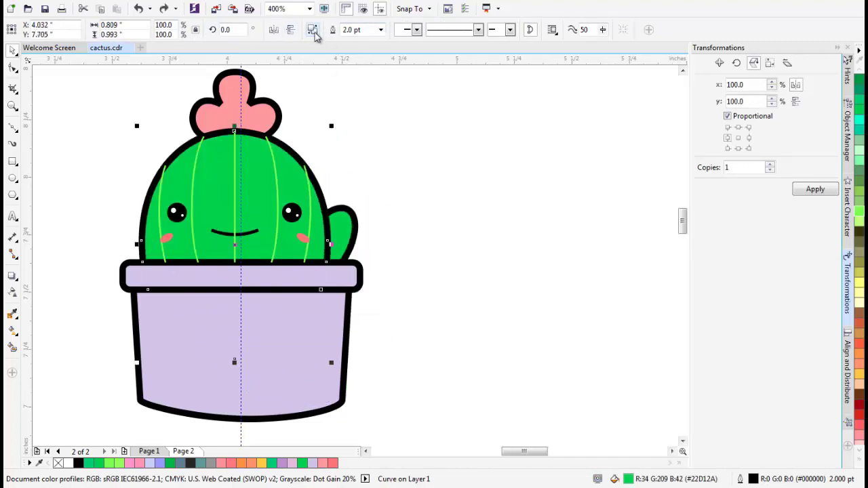
Break the trimmed cactus body apart and delete its lower piece hidden inside the pot
left_click(314, 32)
left_click(306, 331)
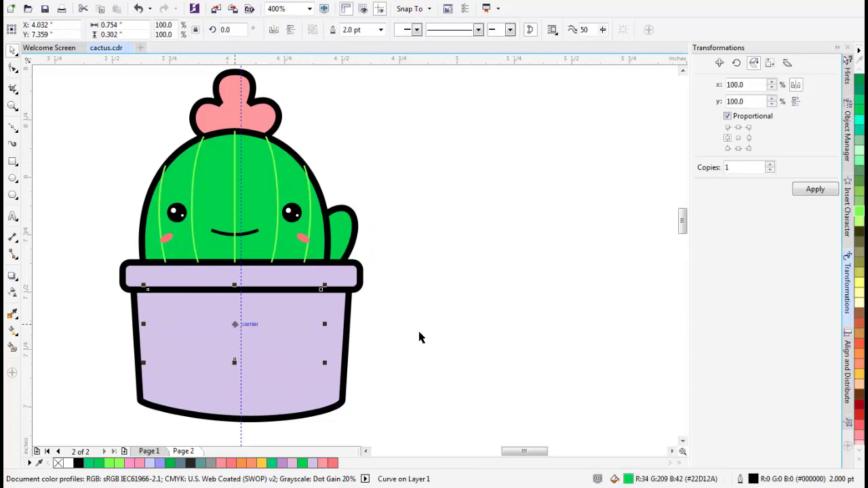
left_click(275, 329)
scroll(253, 320, "down", 1)
scroll(254, 320, "up", 2)
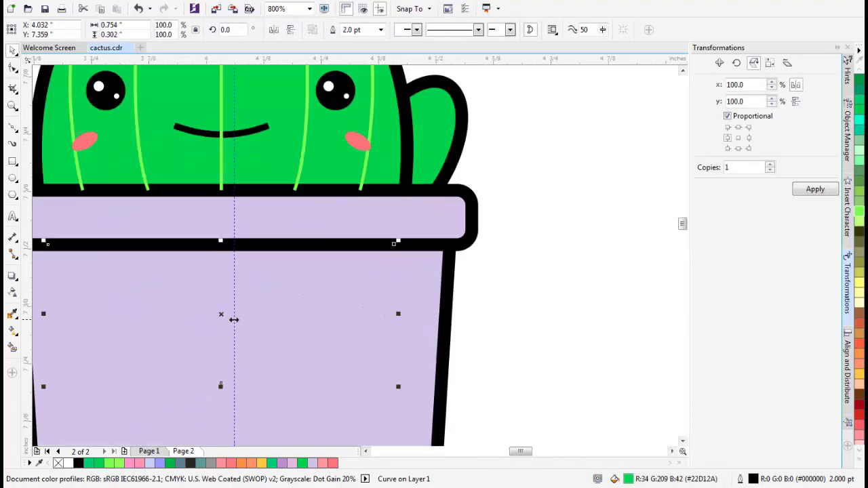
mouse_move(222, 312)
left_mouse_down()
mouse_move(465, 310)
mouse_move(545, 300)
left_mouse_up()
scroll(545, 299, "down", 1)
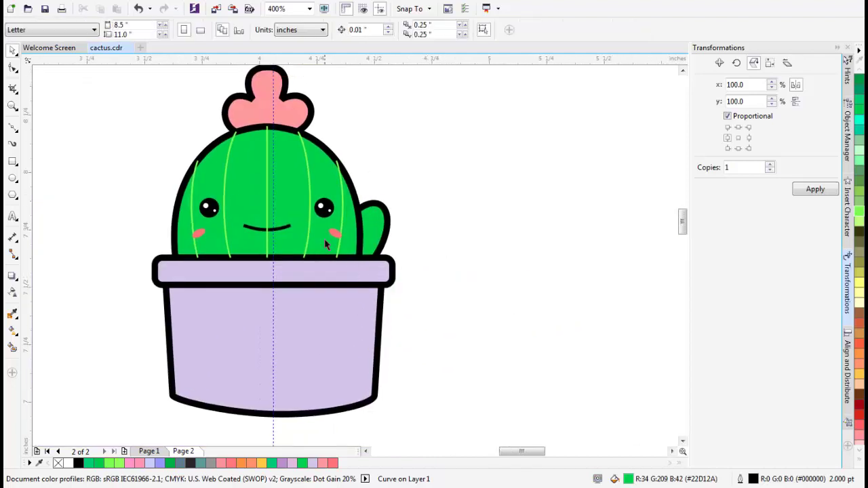
Convert the 2 pt black outline of the green cactus body to a separate object
scroll(315, 232, "down", 1)
scroll(313, 195, "up", 1)
left_click(286, 164)
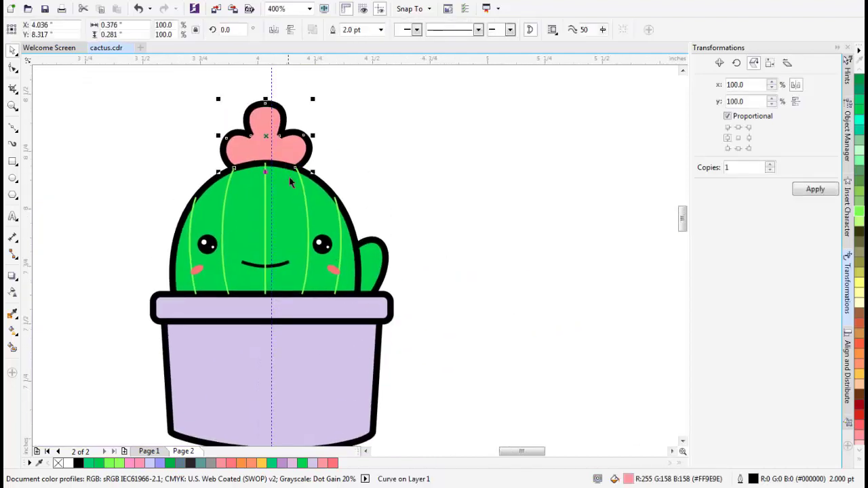
scroll(295, 183, "up", 1)
scroll(370, 251, "down", 1)
left_click_drag(386, 230, 332, 232)
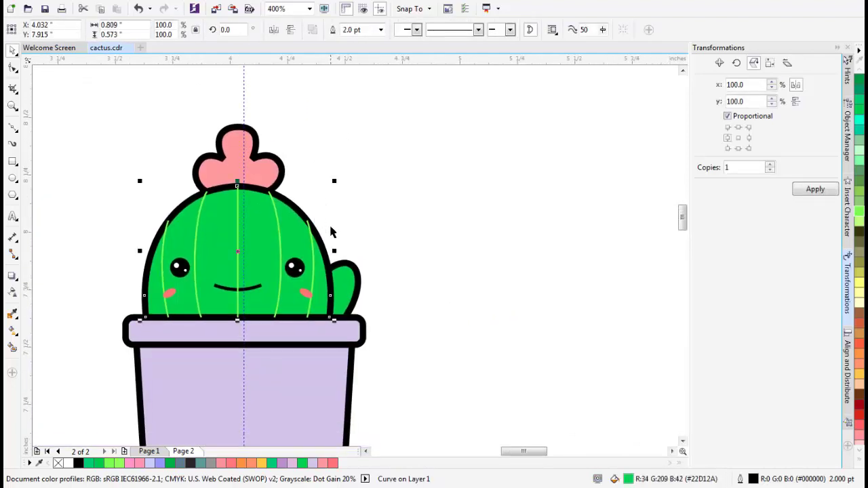
left_click(331, 231)
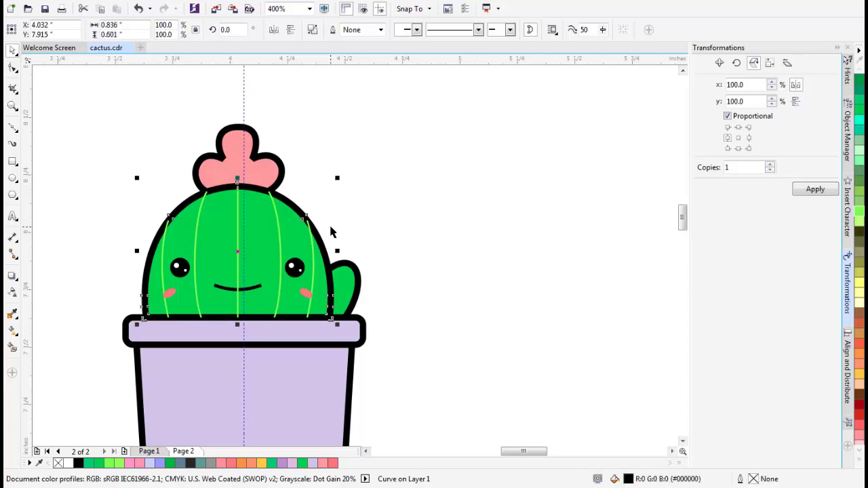
left_click(382, 212)
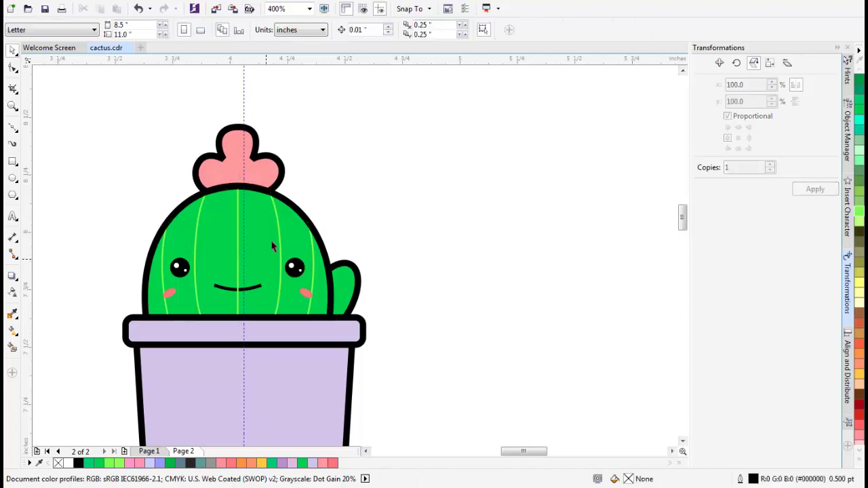
Try to place a copy of the body's green fill about 0.06 in to the left
scroll(298, 249, "up", 3)
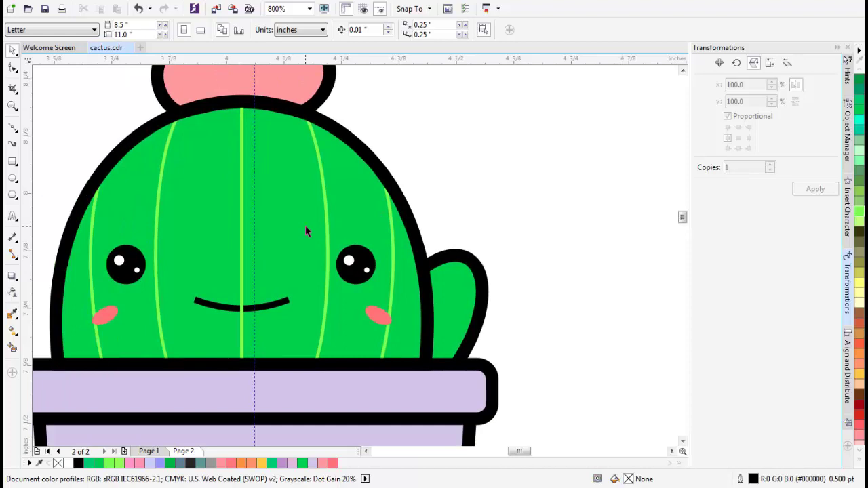
left_click(306, 227)
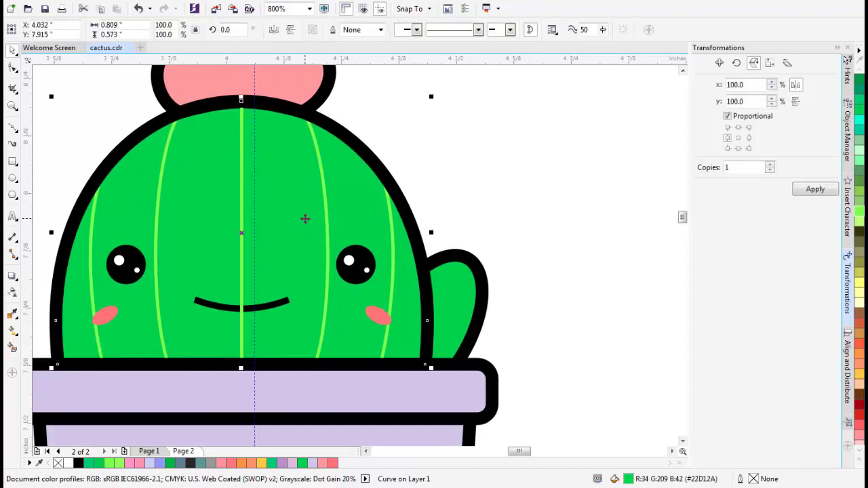
left_click_drag(305, 219, 276, 218)
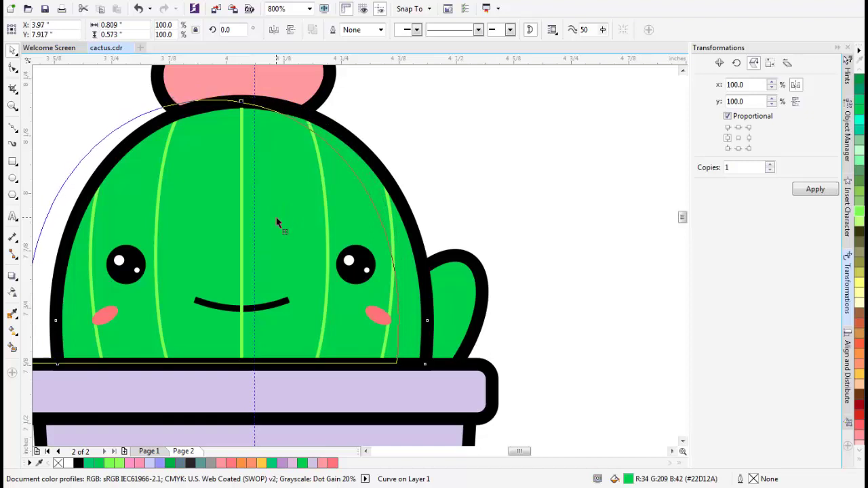
left_click_drag(277, 217, 276, 218)
key("ctrl+z")
scroll(267, 219, "down", 1)
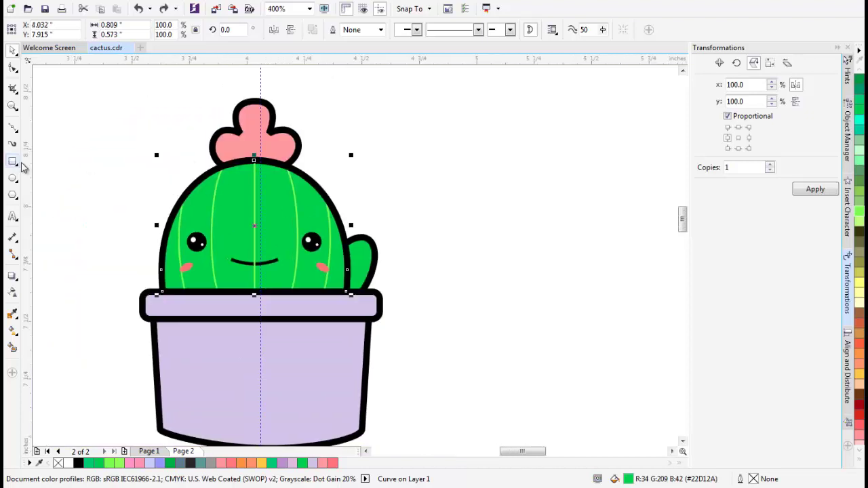
Draw an ellipse over the cactus, stretch it to about 0.826 × 1.096 in and place it left of the body's centre
left_click(12, 177)
left_click_drag(163, 126, 325, 378)
key("space")
left_click_drag(158, 252, 130, 252)
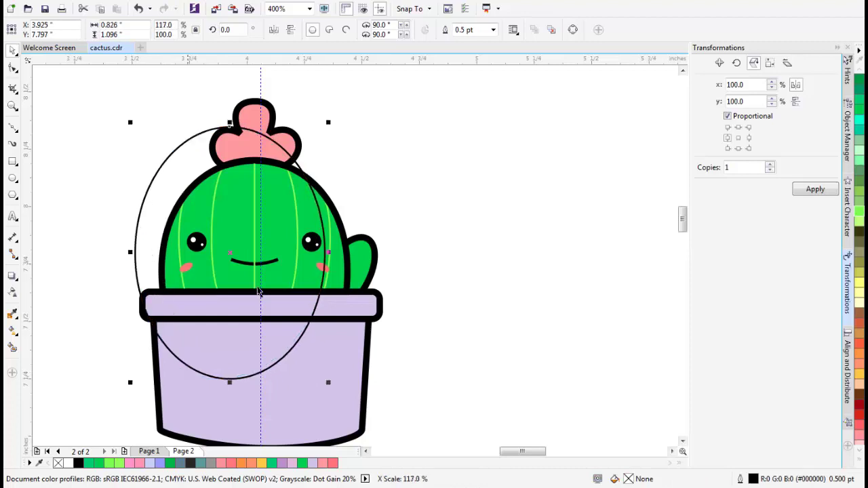
left_click_drag(304, 273, 315, 296)
scroll(332, 199, "up", 2)
scroll(294, 171, "down", 2)
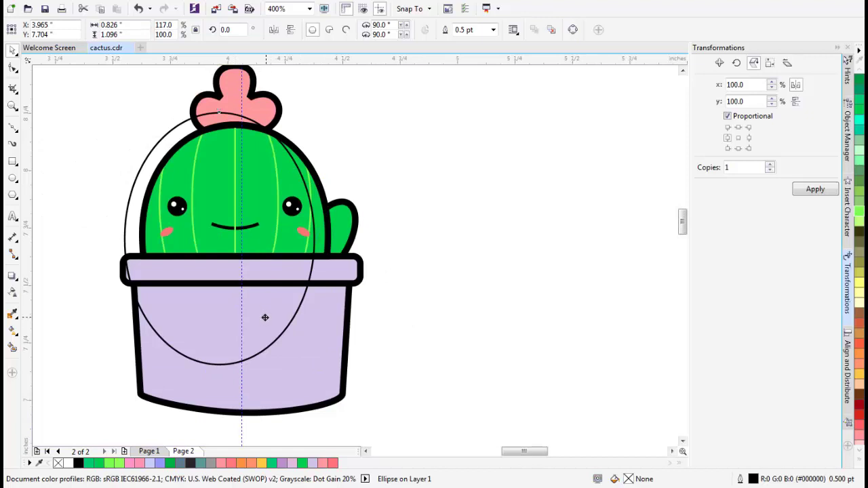
left_click_drag(264, 317, 262, 318)
Enlarge the ellipse to about 0.877 × 1.165 in and shift it left so its right edge crosses the right cheek
left_click_drag(317, 110, 323, 103)
scroll(289, 180, "up", 1)
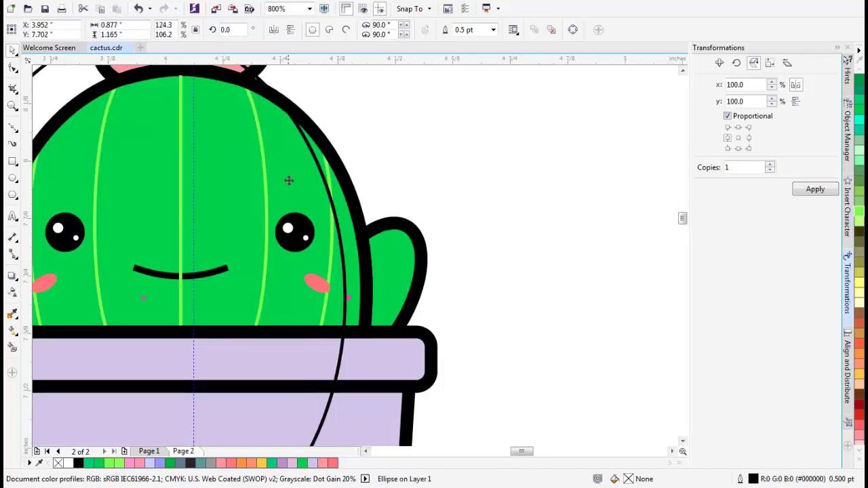
mouse_move(290, 180)
left_mouse_down()
mouse_move(285, 186)
mouse_move(277, 175)
mouse_move(286, 180)
left_mouse_up()
scroll(291, 224, "down", 2)
scroll(309, 248, "up", 2)
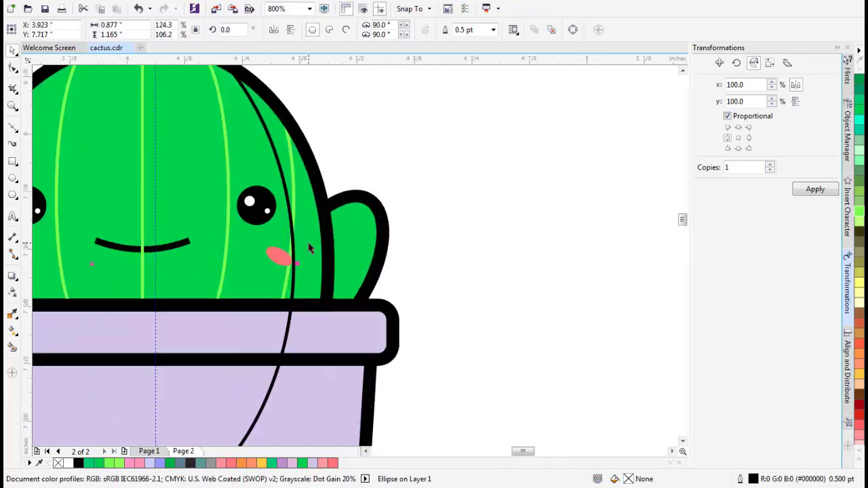
Intersect the ellipse with the body's green fill and delete the helper ellipse
left_click(309, 243, "shift")
left_click(352, 30)
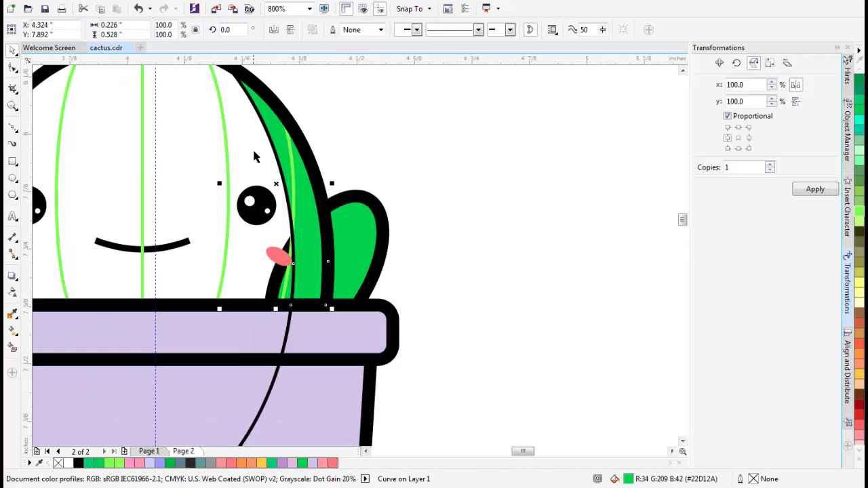
scroll(254, 157, "down", 2)
key("ctrl+z")
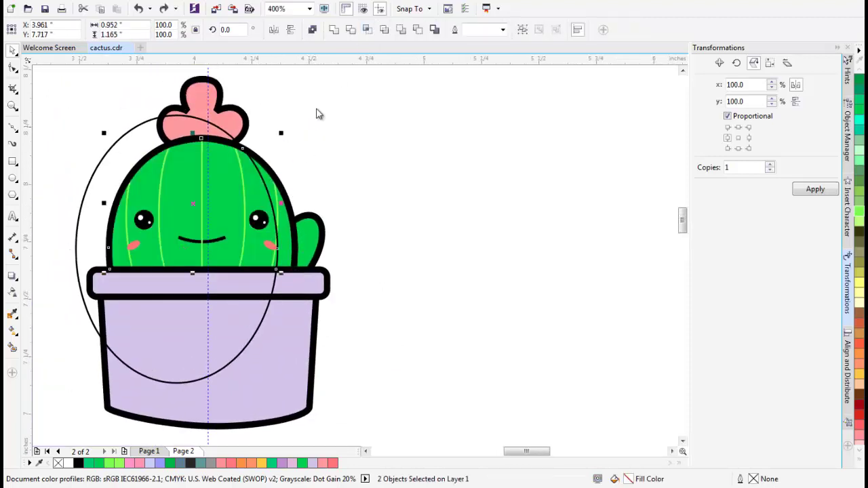
left_click(277, 248)
key("Delete")
Fill the full body shape behind the intersected piece with a darker green as a shadow along its right edge
left_click(283, 245)
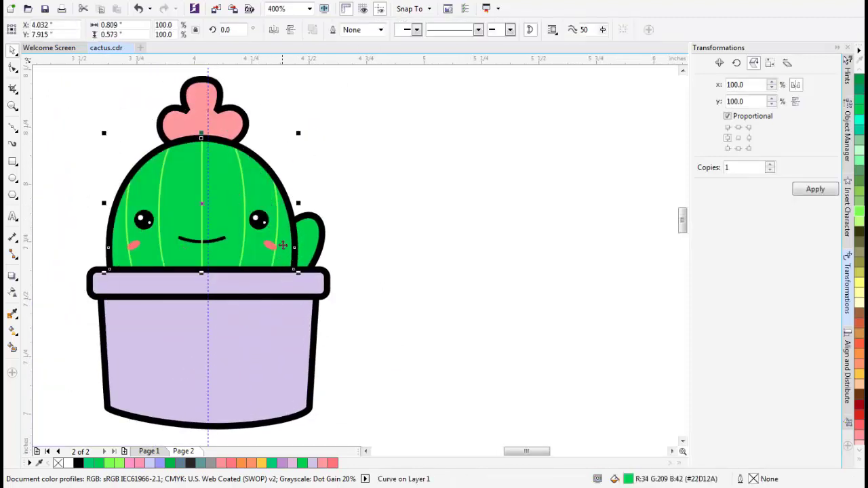
double_click(629, 478)
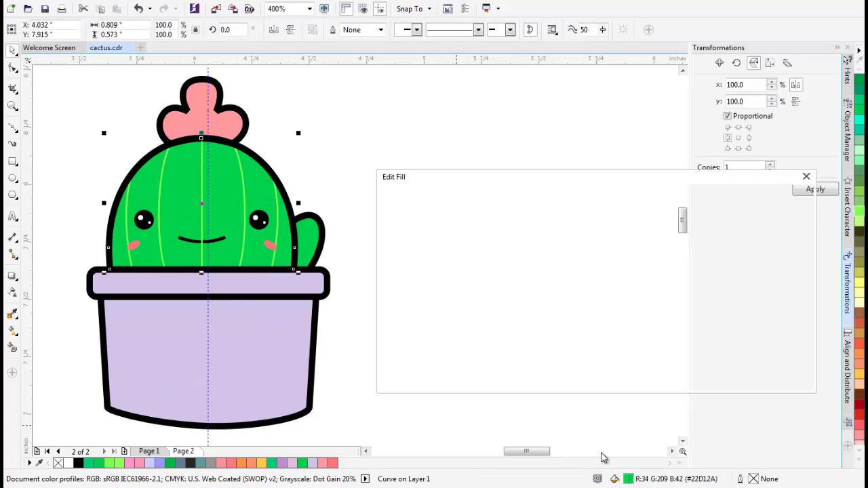
left_click_drag(496, 249, 509, 266)
left_click(744, 382)
Convert the cactus arm's outline to an object and fill the arm with the darker green palette colour
left_click(321, 238)
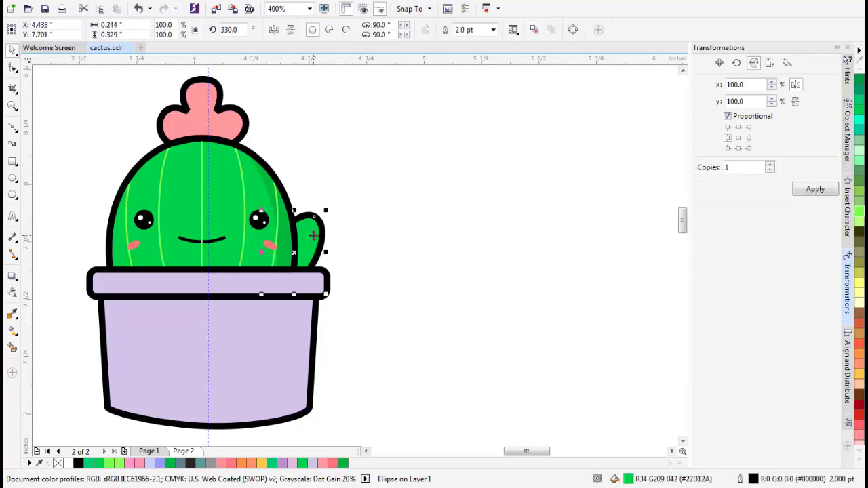
scroll(325, 237, "up", 2)
key("ctrl+shift+q")
left_click(343, 464)
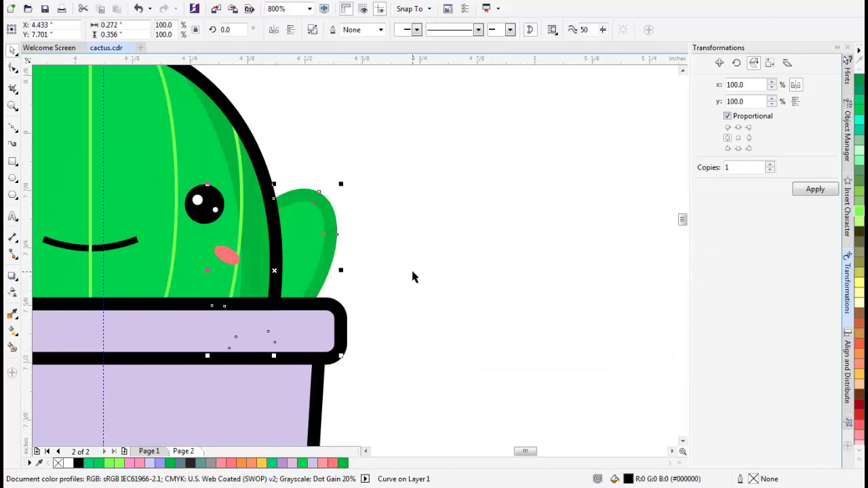
left_click(411, 268)
key("ctrl+z")
left_click(301, 237)
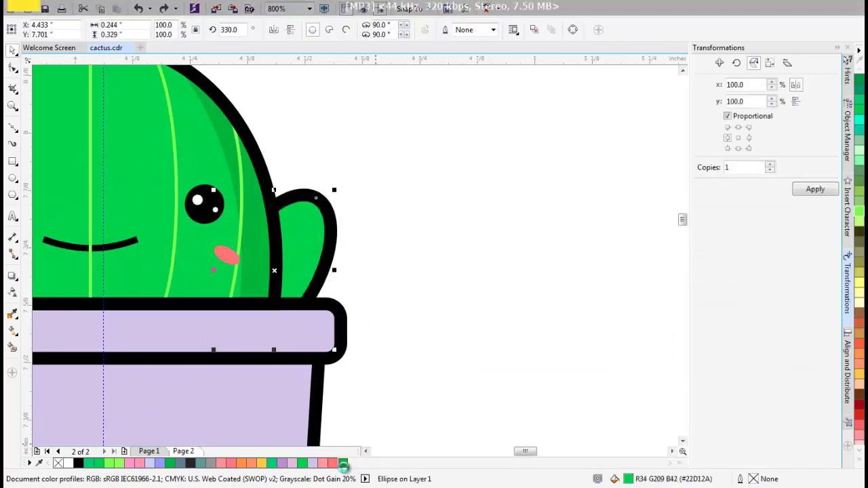
left_click(343, 464)
left_click(404, 269)
Convert the pink flower's black outline to a separate object
scroll(400, 270, "down", 1)
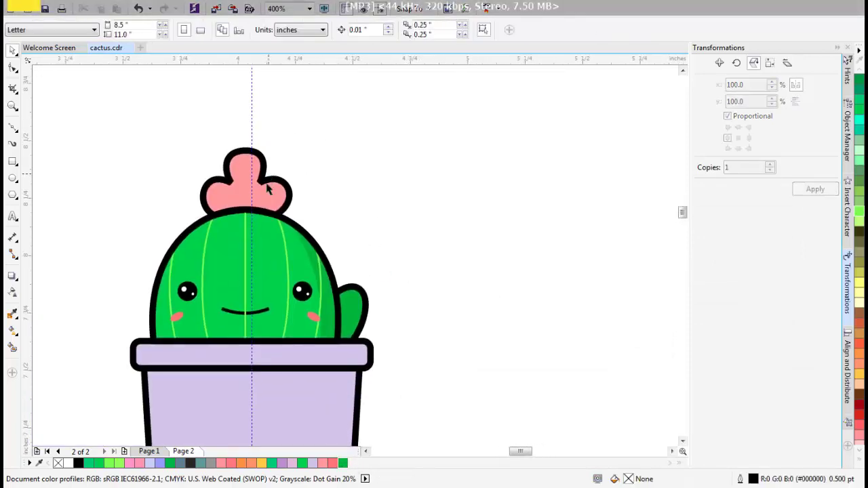
left_click(267, 126)
scroll(267, 127, "up", 1)
left_click(269, 196)
scroll(264, 192, "up", 2)
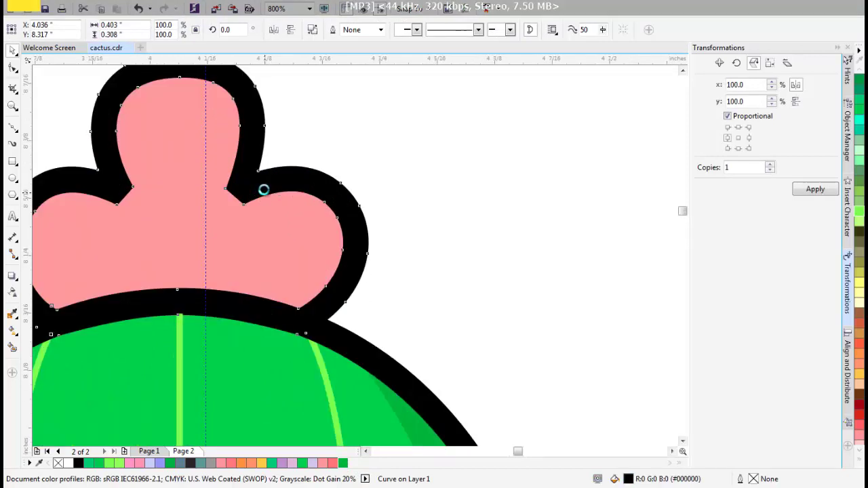
Remove the extra node in the inner right notch of the flower's outline so it forms a single sharp corner
left_click(11, 68)
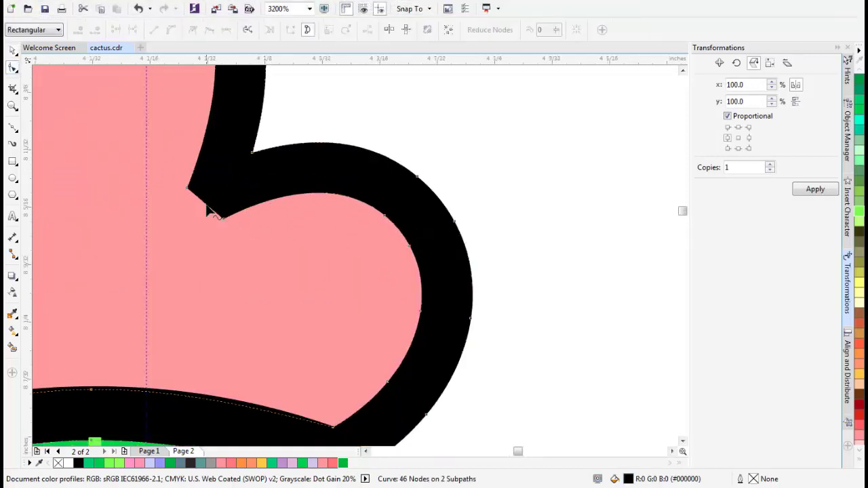
left_click_drag(201, 201, 171, 232)
scroll(228, 231, "down", 1)
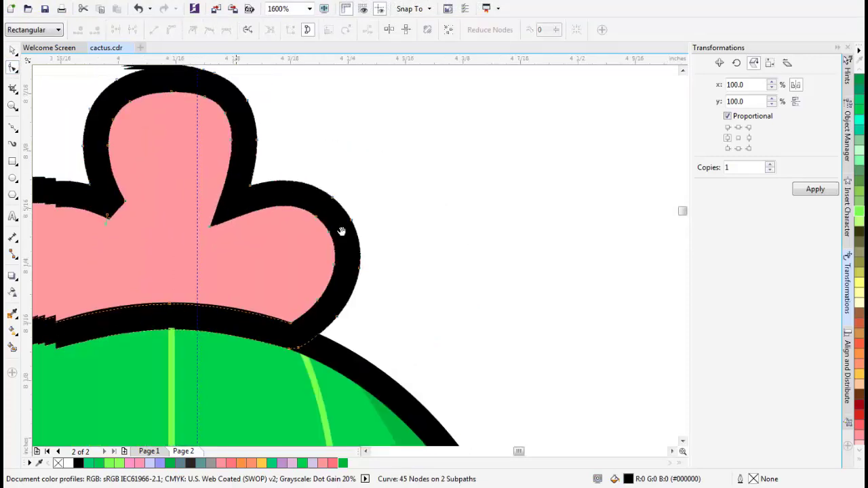
Adjust the curve handles at the flower outline's inner right notch to smooth the petal edges meeting there
left_click_drag(341, 231, 346, 260)
scroll(315, 238, "up", 1)
left_click(339, 277)
left_click_drag(360, 227, 372, 234)
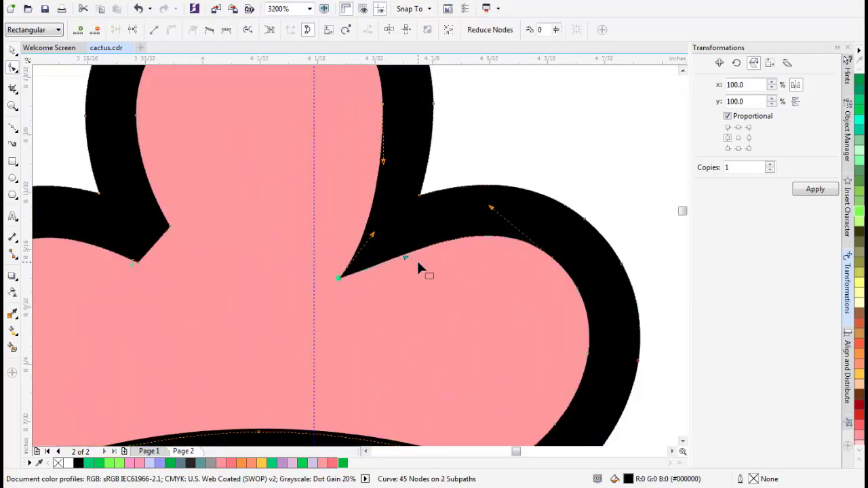
left_click_drag(405, 258, 398, 244)
Remove the extra nodes in the flower outline's inner left notch and reshape its curves into a single sharp corner
left_click_drag(124, 239, 259, 265)
left_click_drag(207, 247, 230, 258)
key("Delete")
left_click_drag(215, 206, 271, 241)
key("Delete")
left_click_drag(286, 280, 287, 282)
left_click_drag(248, 207, 232, 216)
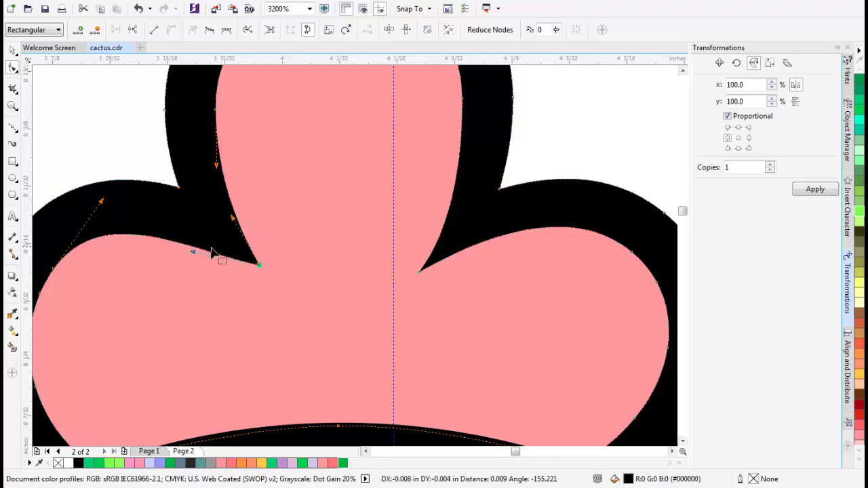
left_click_drag(192, 252, 209, 237)
scroll(209, 238, "down", 2)
key("space")
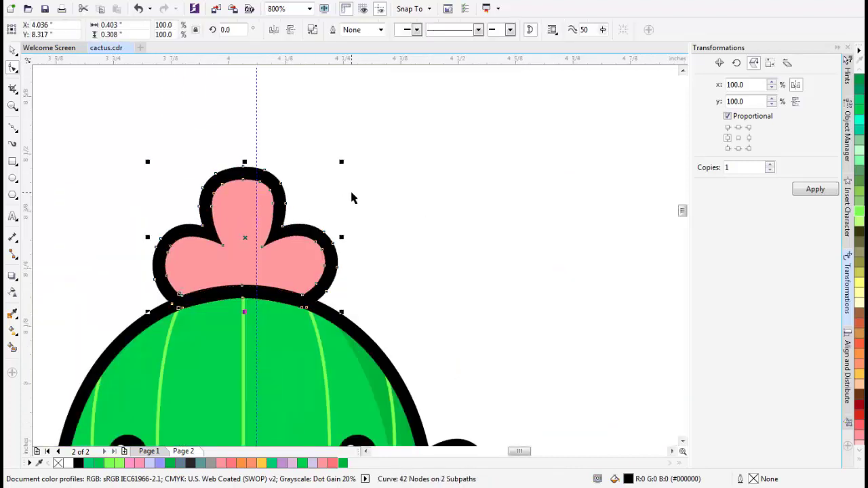
left_click(352, 193)
Draw a closed Bezier shape following the inside right edges of the flower's upper and right petals and looping outside the flower
scroll(351, 197, "down", 2)
scroll(289, 195, "up", 2)
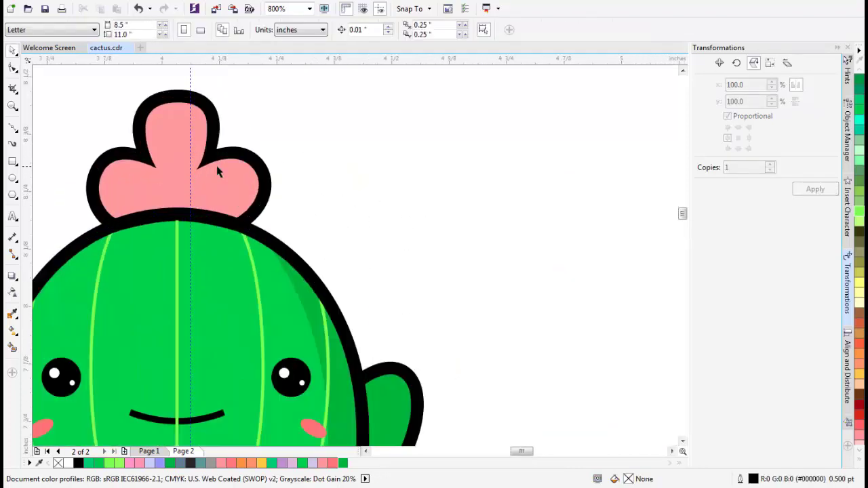
scroll(289, 195, "up", 1)
scroll(287, 196, "up", 1)
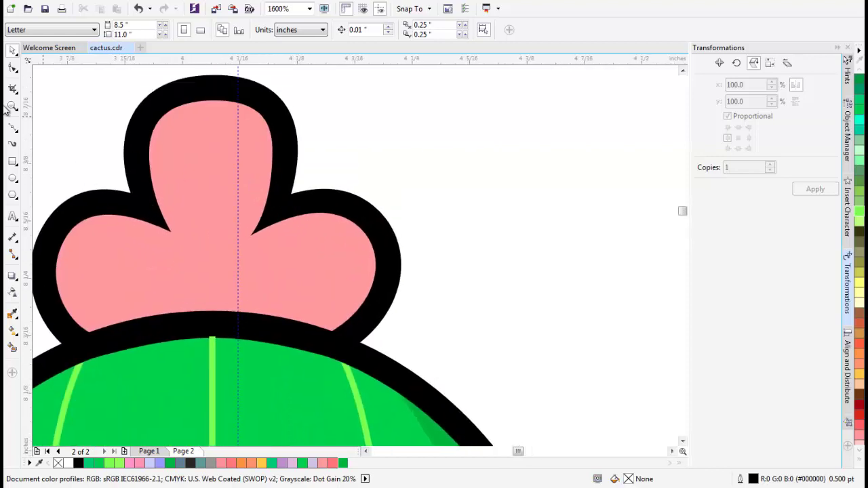
left_click(12, 129)
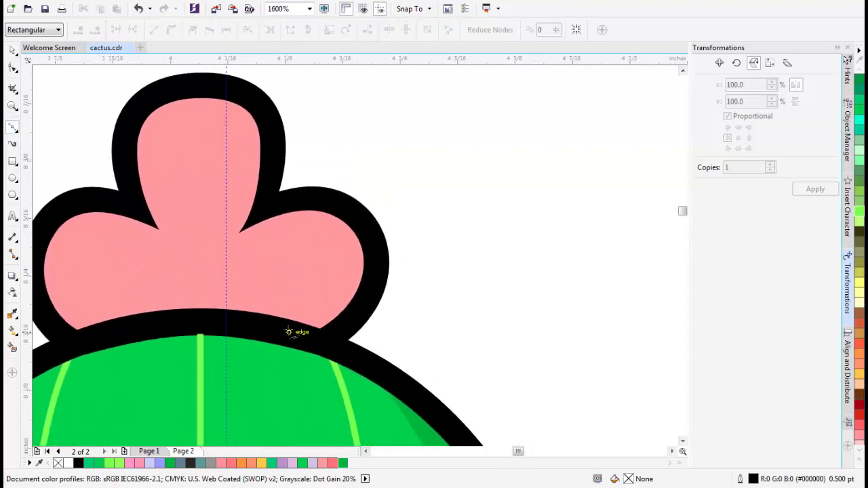
left_click_drag(307, 318, 324, 310)
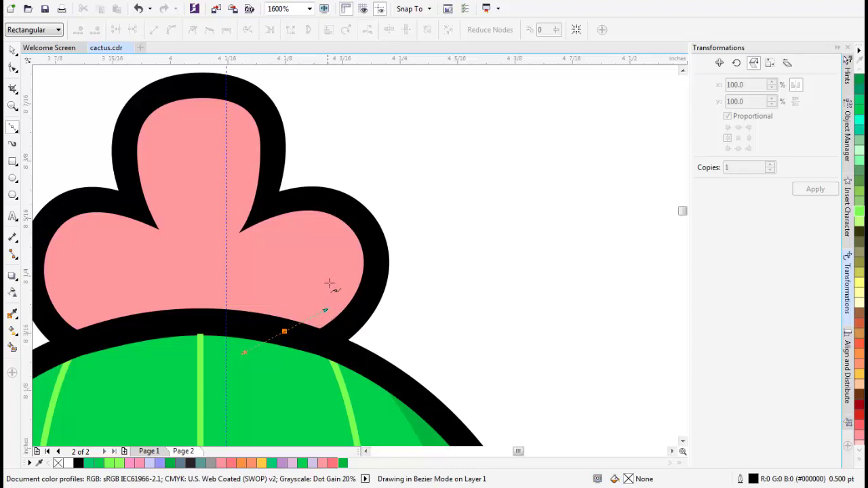
left_click_drag(339, 230, 317, 202)
left_click(240, 230)
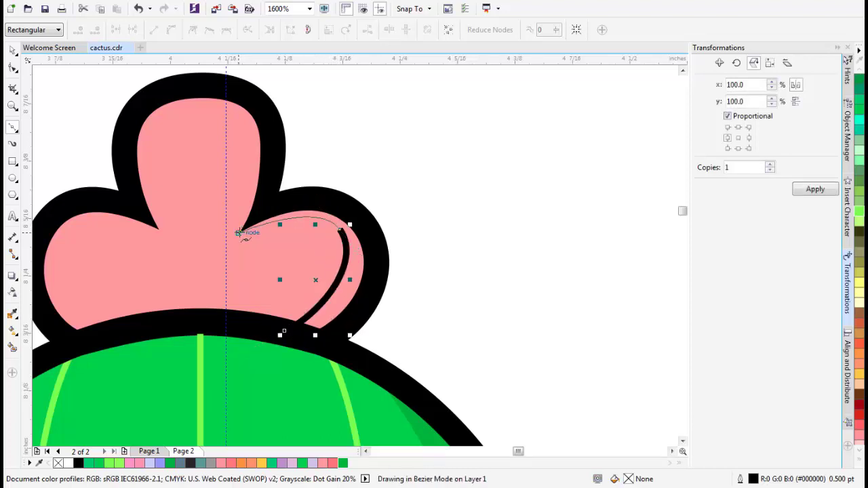
left_click_drag(232, 96, 204, 139)
scroll(227, 140, "down", 1)
left_click_drag(300, 138, 297, 171)
left_click_drag(364, 131, 465, 223)
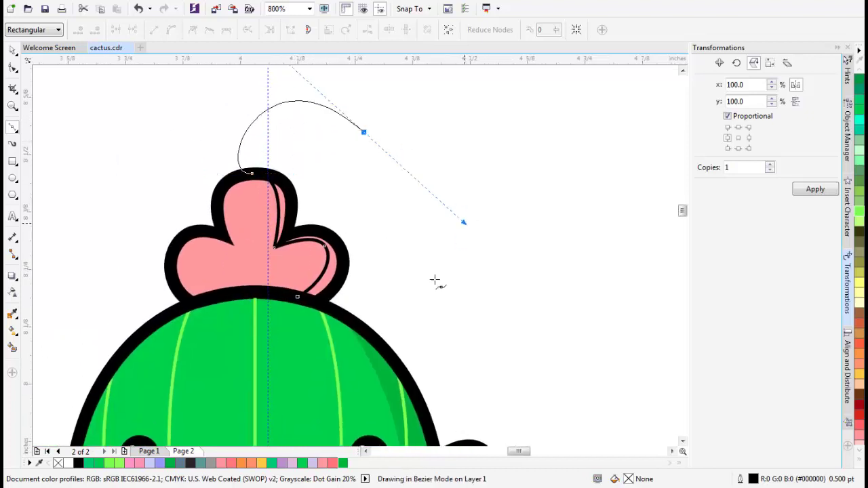
left_click_drag(367, 343, 337, 341)
left_click_drag(297, 297, 317, 267)
Adjust the shadow curve's handle on the flower's right petal so the curve meets the petal's upper edge
scroll(316, 268, "up", 1)
key("F10")
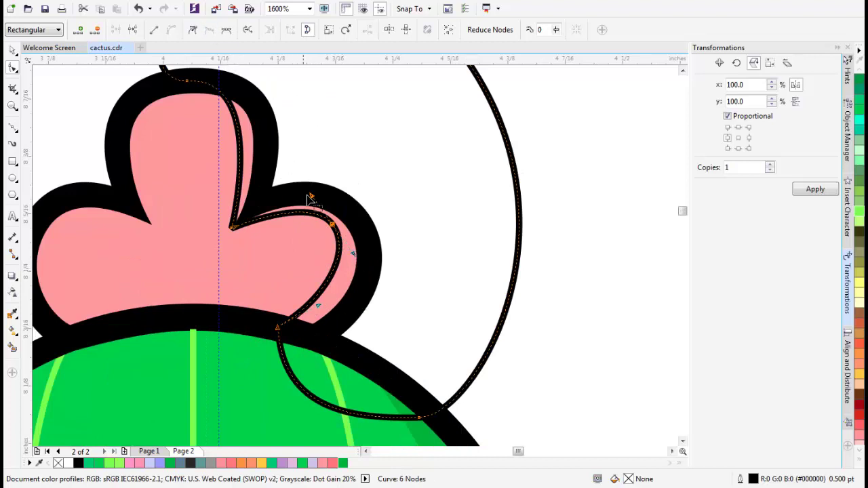
left_click_drag(312, 198, 303, 187)
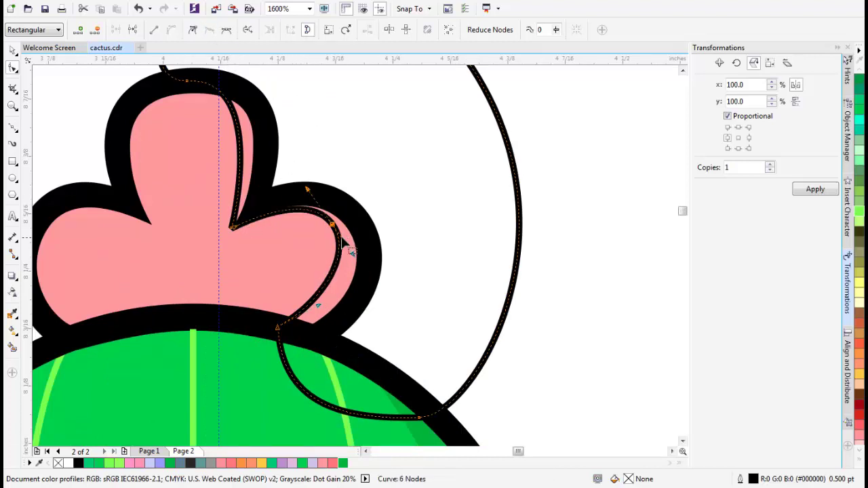
scroll(270, 246, "down", 1)
scroll(270, 245, "up", 1)
Intersect the Bezier shape with the pink flower fill, then delete the Bezier shape
key("space")
left_click(271, 252, "shift")
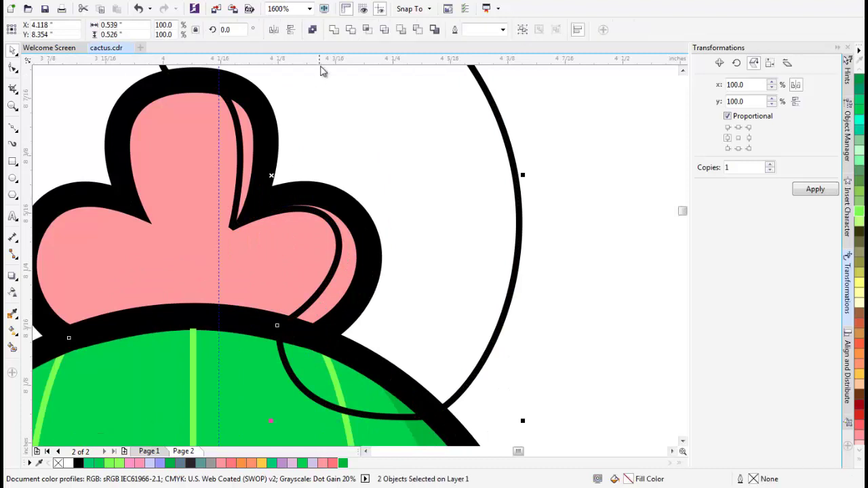
left_click(366, 31)
left_click_drag(404, 199, 418, 244)
key("Delete")
Fill the intersected flower piece with a darker pink, #F08484, as a shadow on the right side of the petals
left_click(340, 260)
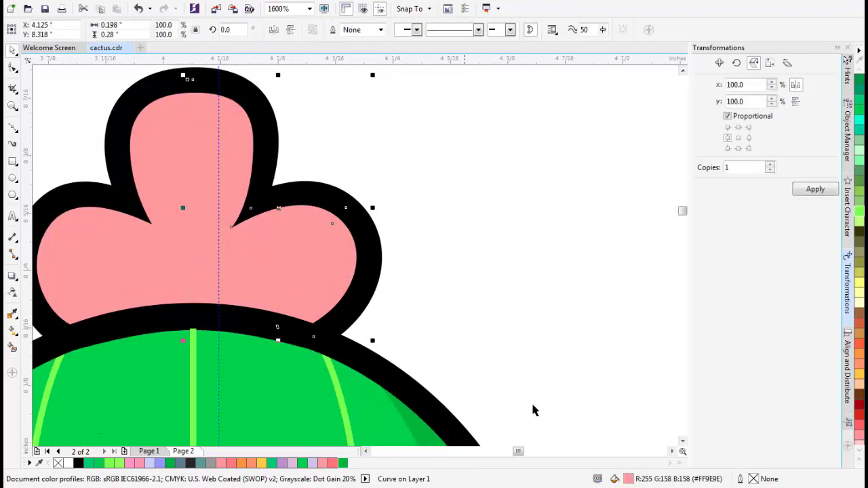
key("shift+F11")
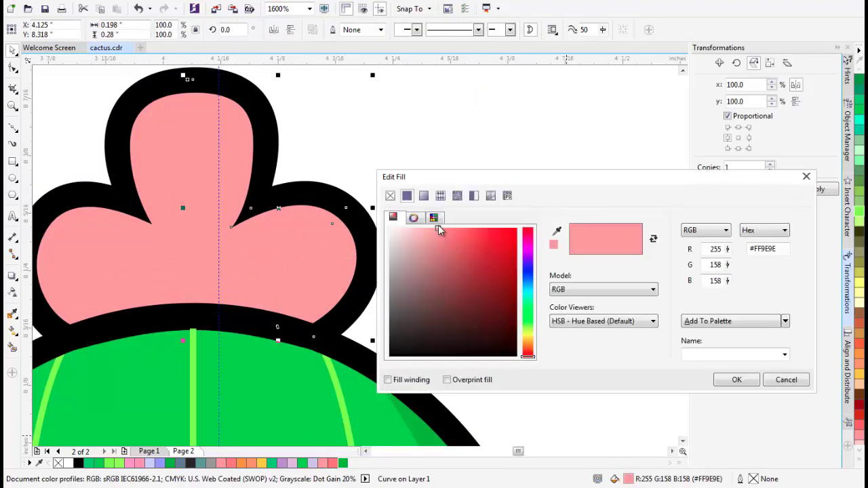
left_click(446, 235)
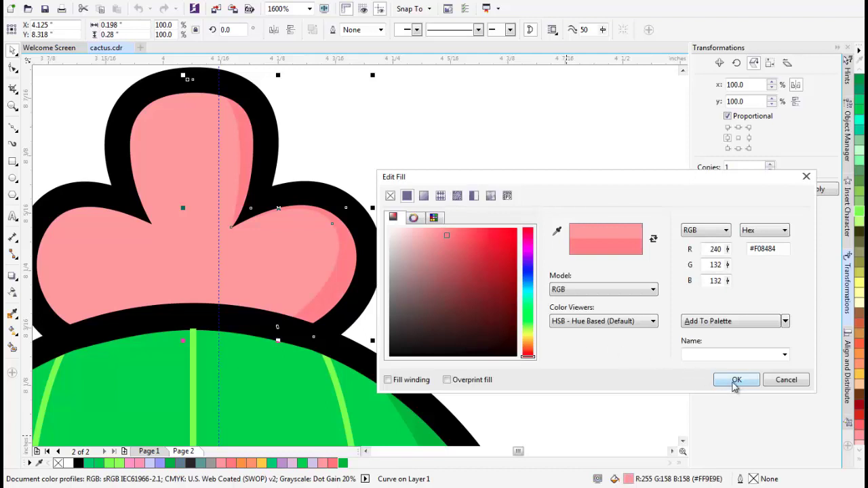
left_click(734, 383)
key("Escape")
Bring the flower's black outline to the front of the page
scroll(303, 272, "down", 1)
scroll(269, 300, "up", 1)
left_click(227, 334)
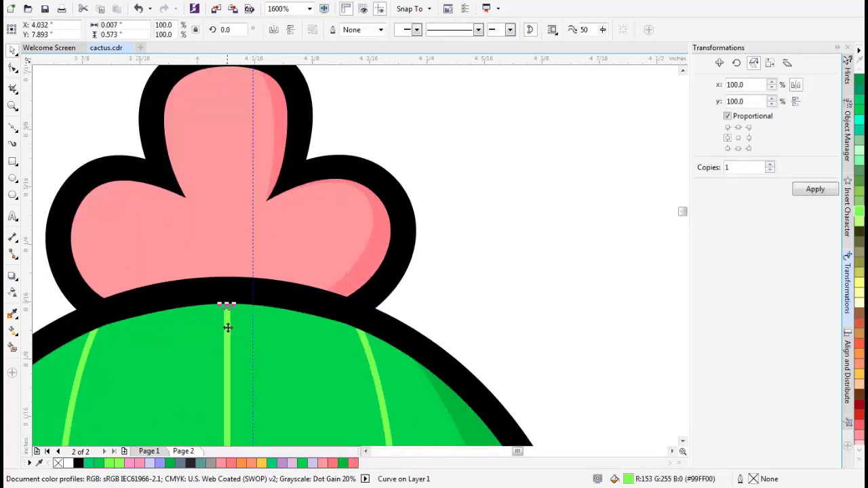
left_click(227, 288)
left_click(374, 171)
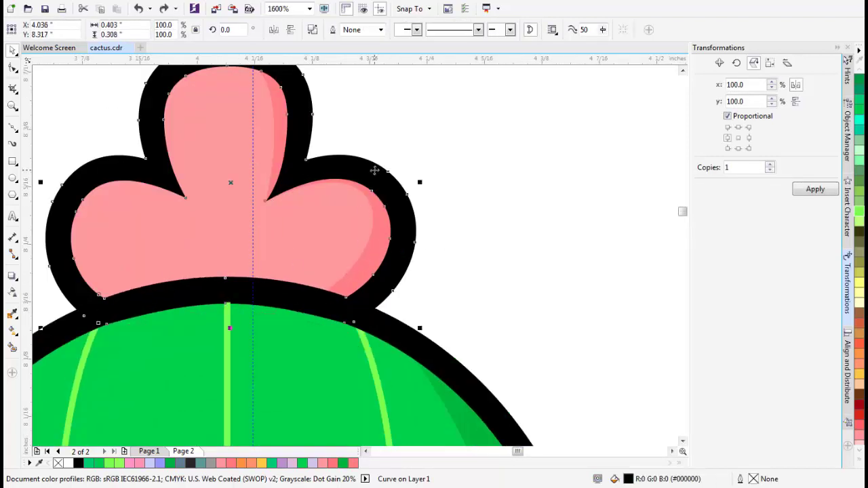
right_click(374, 170)
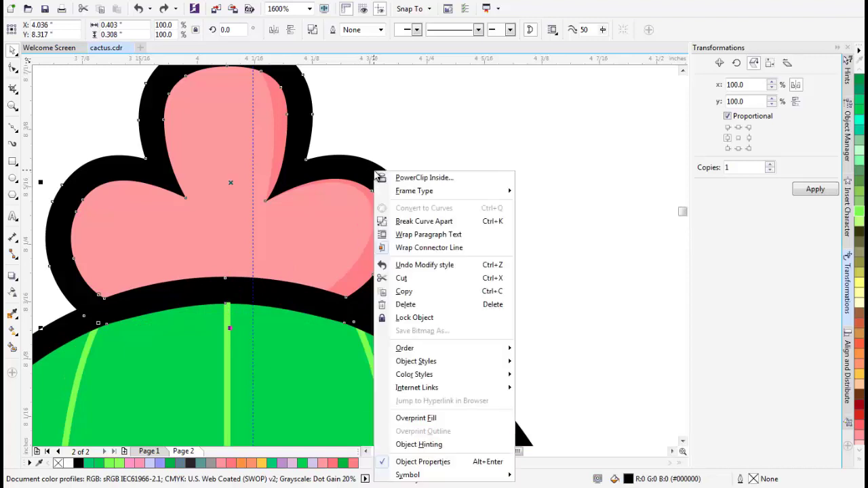
mouse_move(464, 348)
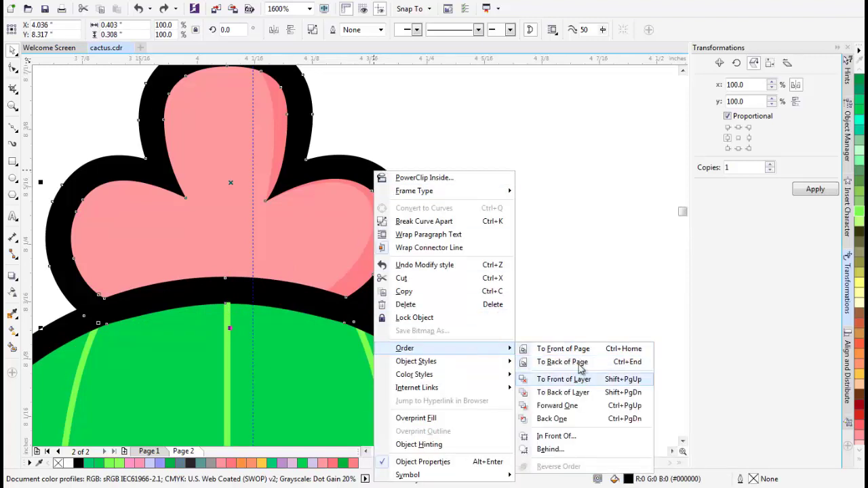
left_click(566, 348)
left_click(539, 259)
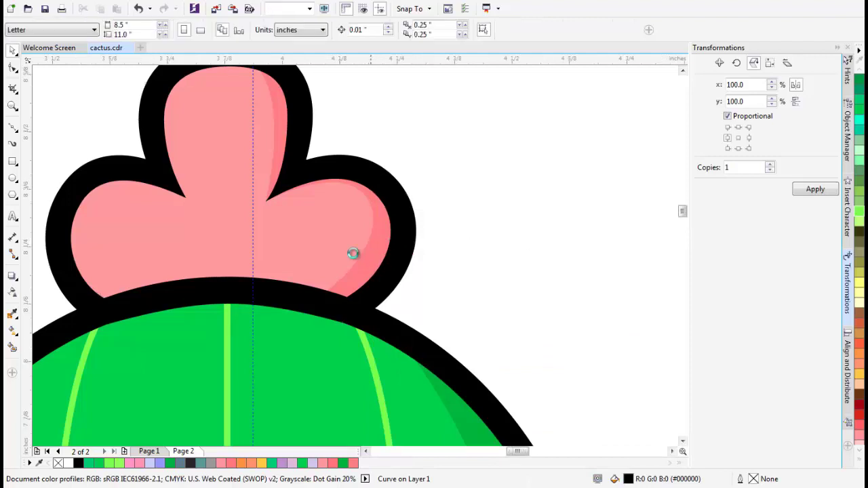
Duplicate the lavender pot body and move the copy about 0.05 inches to the left
scroll(353, 253, "down", 2)
left_click_drag(389, 245, 302, 181)
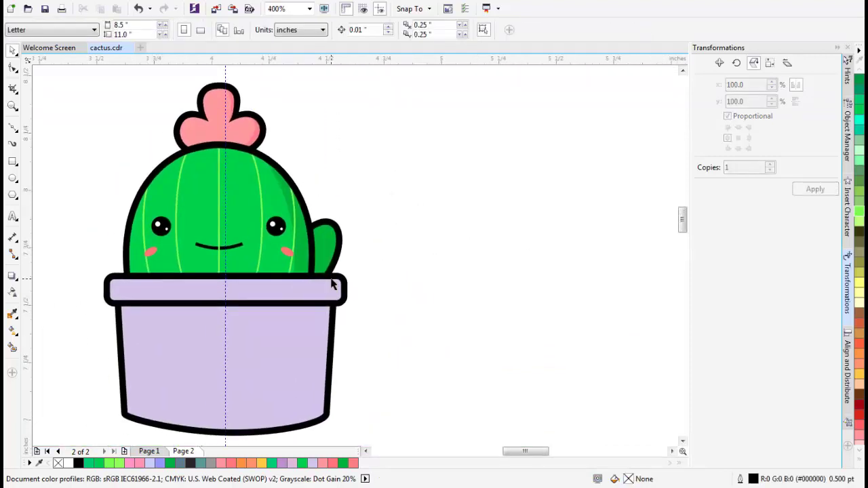
left_click_drag(331, 278, 337, 247)
scroll(306, 257, "up", 1)
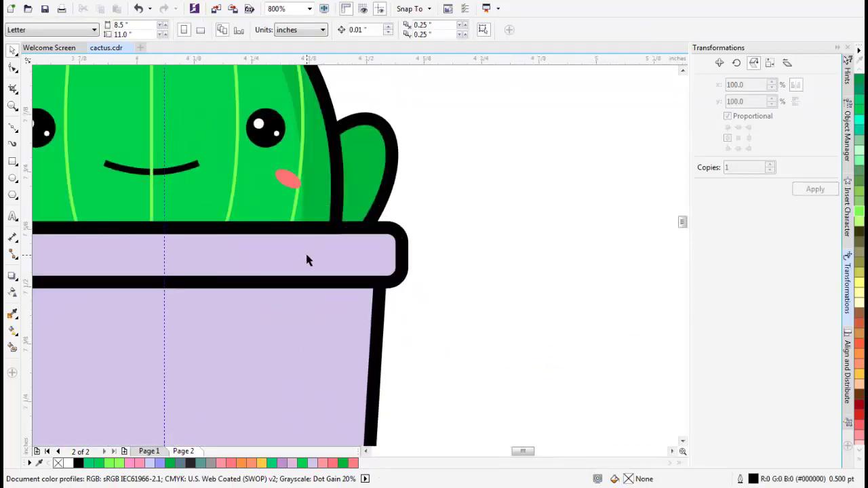
scroll(292, 236, "down", 1)
left_click(306, 302)
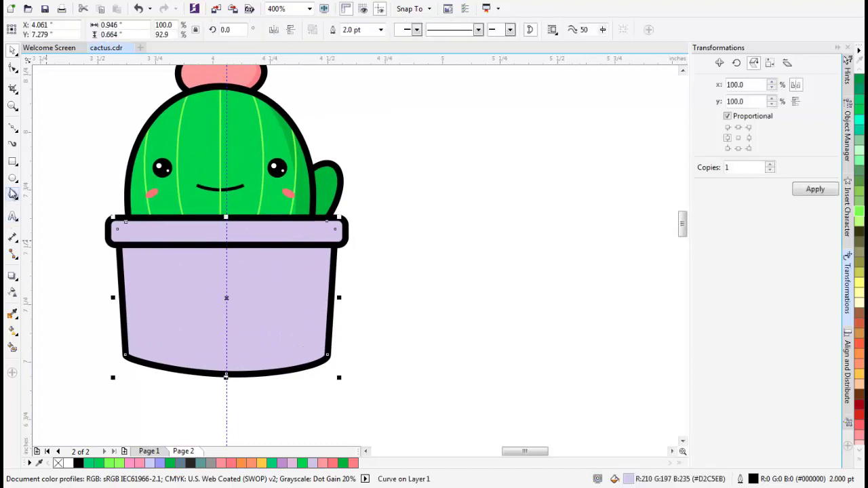
right_click(297, 285)
left_click(328, 295)
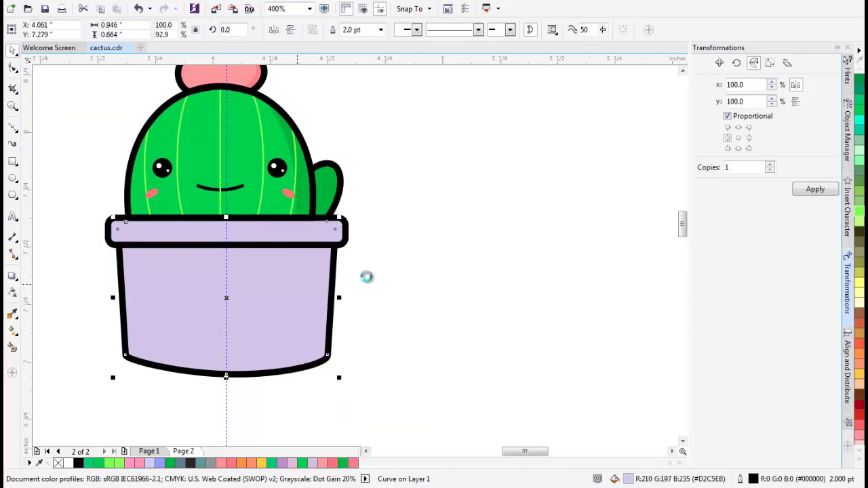
left_click(401, 239)
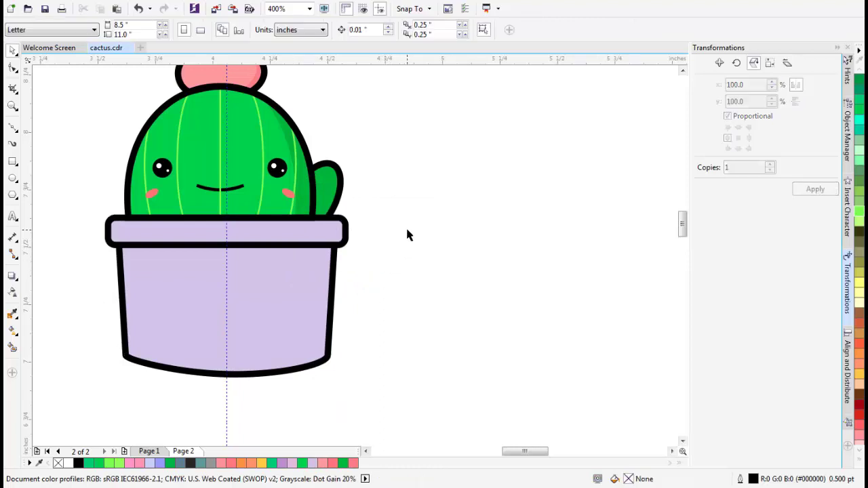
right_click(407, 232)
left_click(436, 307)
left_click_drag(274, 282, 262, 285)
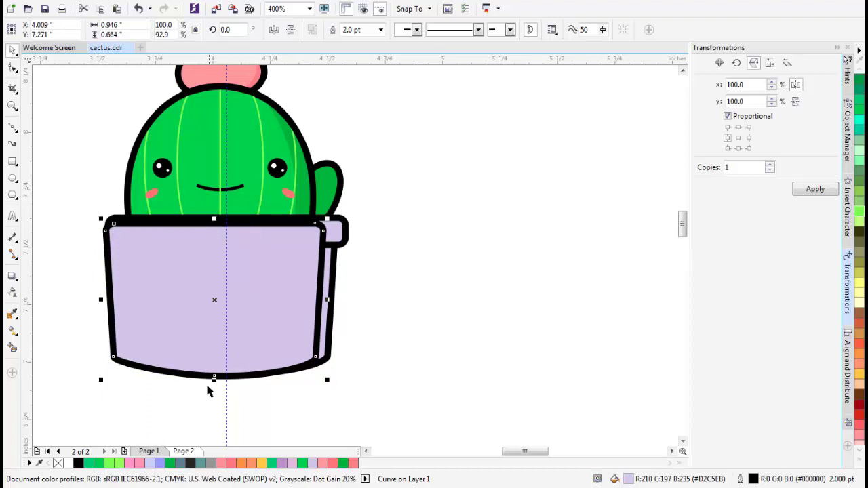
Stretch the pot body copy down and up to about 0.85 inches tall and shift it slightly further left
left_click_drag(213, 377, 214, 400)
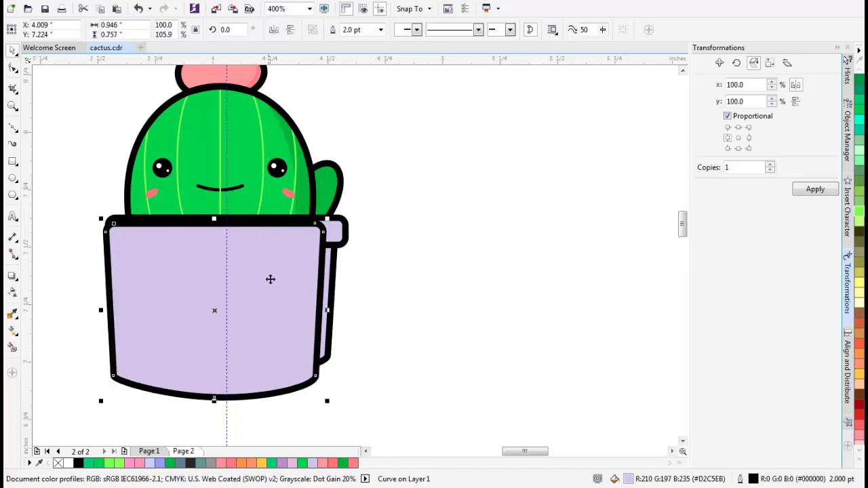
left_click_drag(214, 220, 214, 197)
scroll(298, 301, "up", 1)
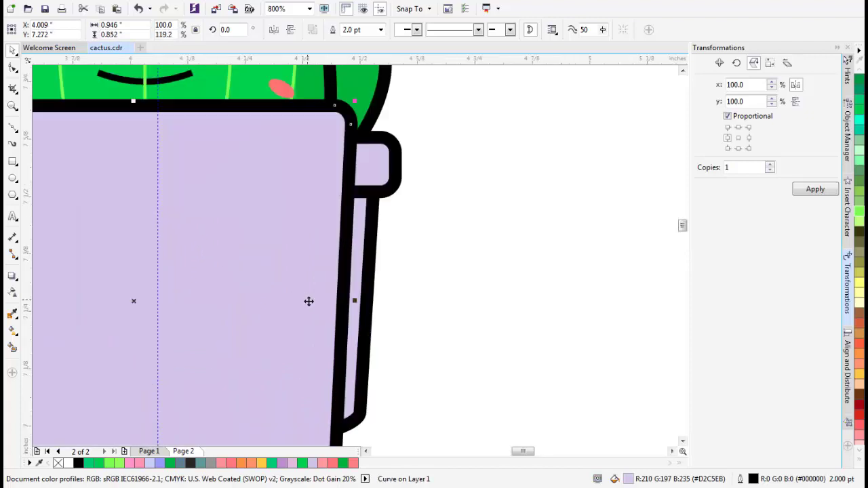
scroll(298, 302, "down", 1)
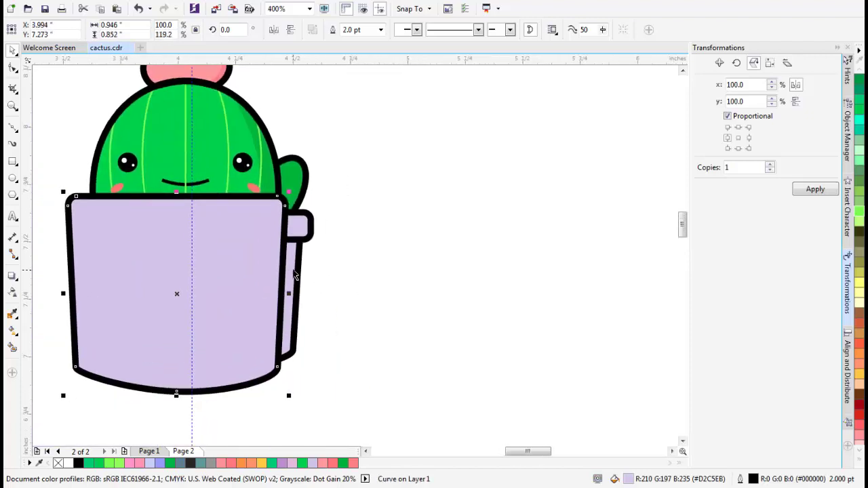
Intersect the stretched copy with the original pot body, then delete the stretched copy
left_click(292, 268, "shift")
left_click(370, 30)
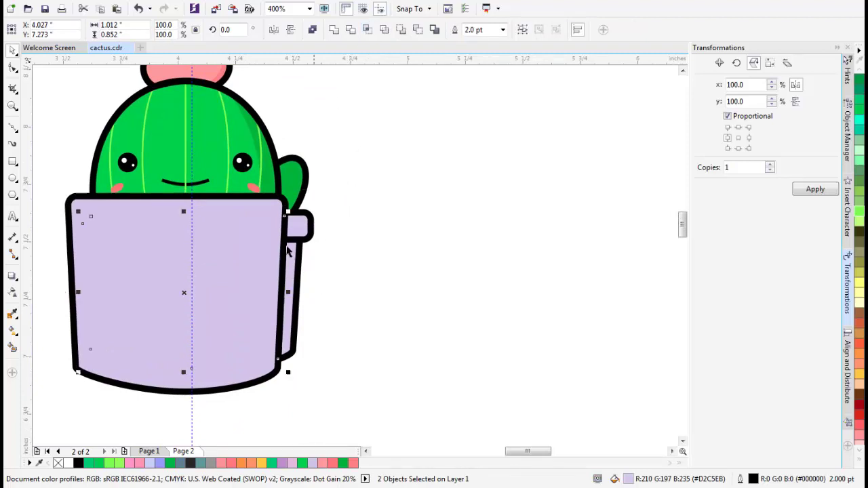
left_click_drag(242, 303, 300, 379)
key("Delete")
Duplicate the pot rim slightly lower and to the left, and widen the copy to about 1.3 inches
left_click_drag(220, 235, 377, 228)
scroll(248, 228, "up", 1)
left_click(262, 219)
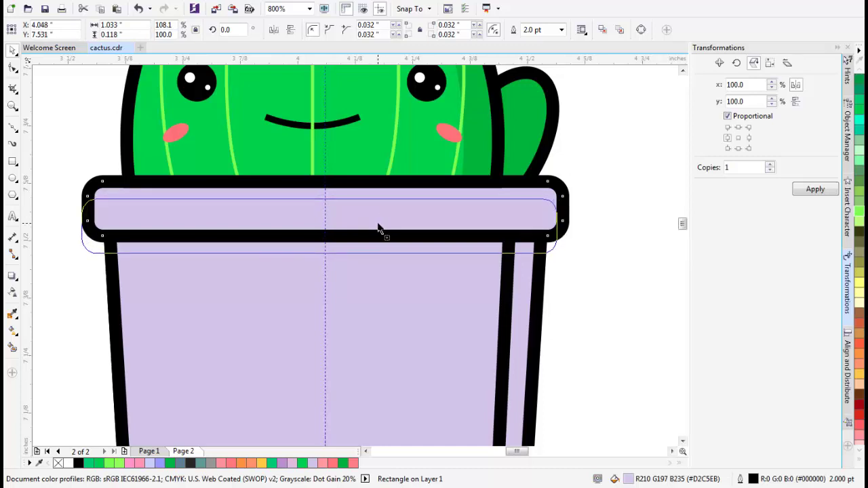
left_click_drag(377, 228, 378, 228)
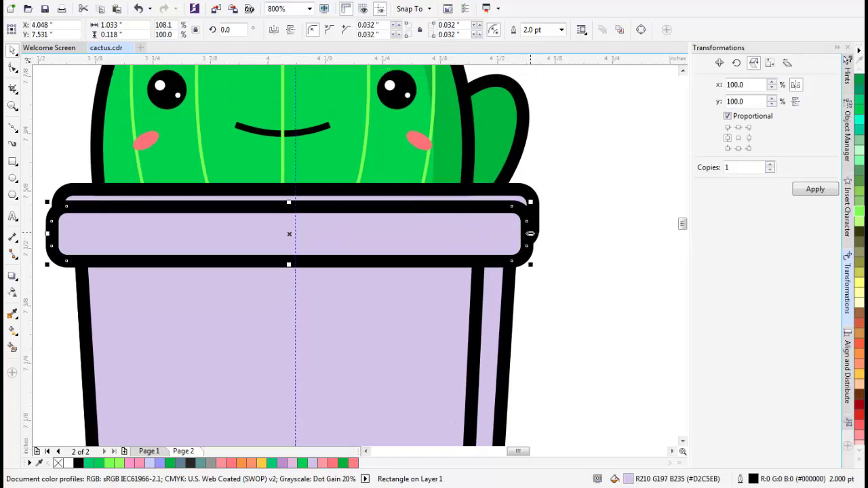
left_click_drag(530, 233, 591, 233)
Intersect the widened rim copy with the inner pot body piece, then delete the widened copy
left_click(445, 297, "shift")
left_click(367, 29)
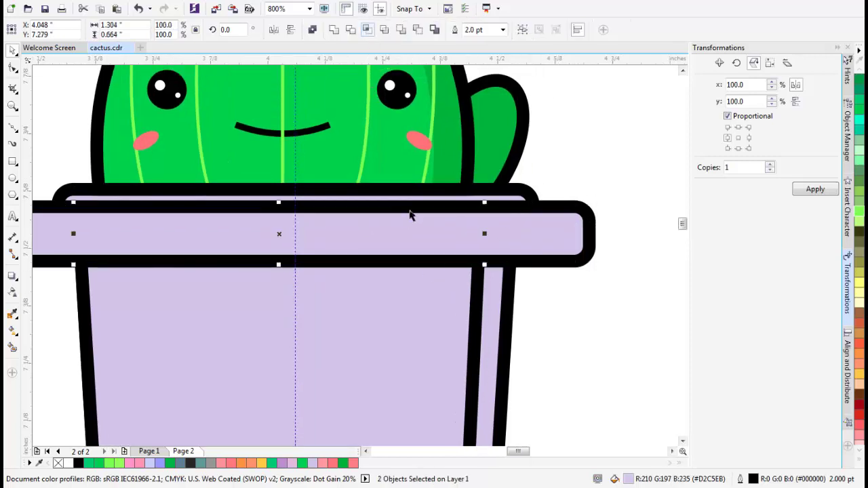
left_click_drag(410, 219, 409, 318)
key("Delete")
Weld the intersected strip beneath the rim to the full pot body shape
left_click(434, 258)
left_click(502, 272, "shift")
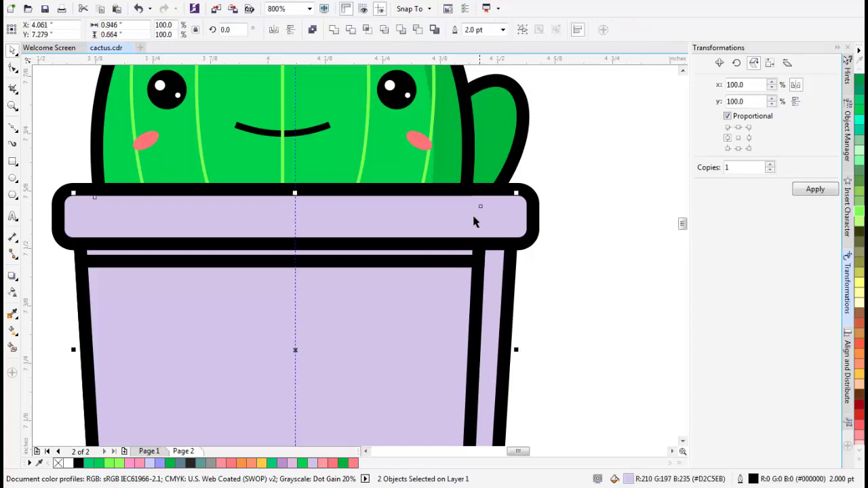
left_click(334, 30)
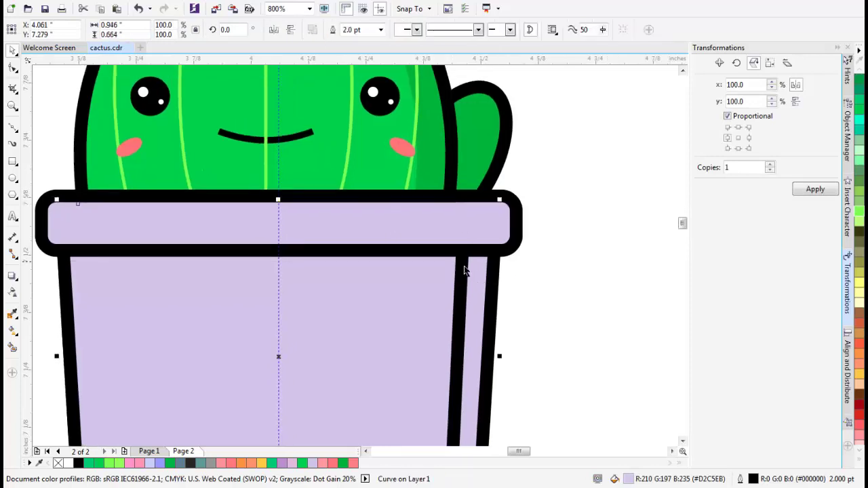
Undo the weld so the strip beneath the rim is again separate from the pot body, and check both pieces
left_click(454, 272)
left_click(479, 275, "shift")
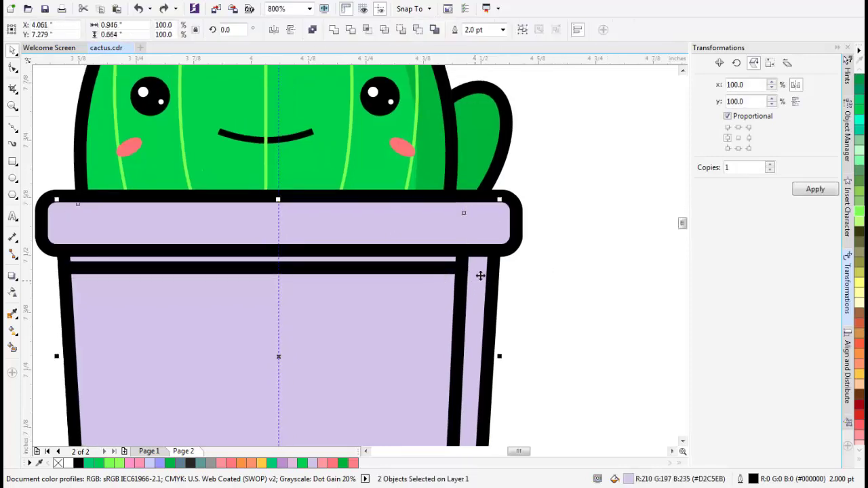
left_click(517, 277)
left_click(445, 266)
left_click_drag(463, 267, 377, 249)
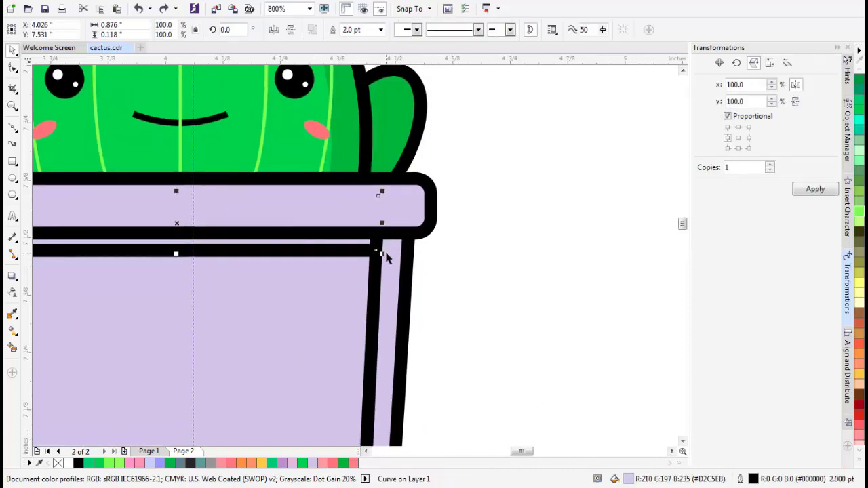
scroll(386, 253, "down", 1)
mouse_move(348, 284)
left_mouse_down()
mouse_move(287, 296)
mouse_move(360, 282)
left_mouse_up()
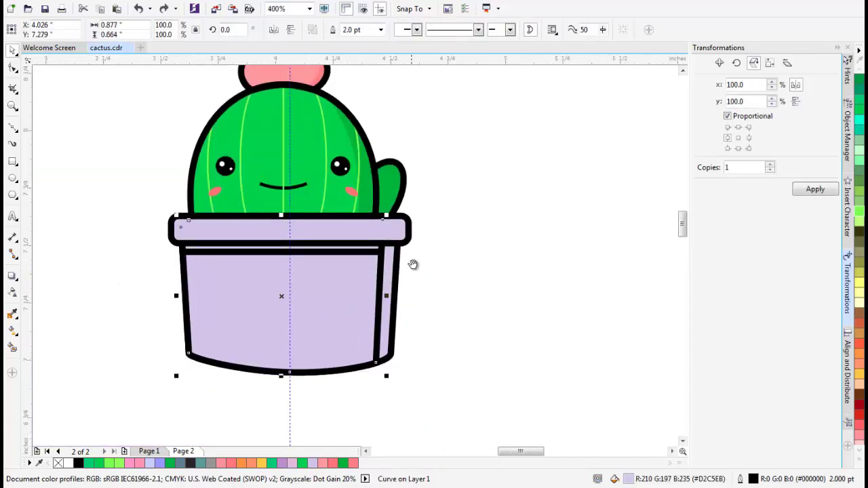
left_click_drag(413, 264, 392, 264)
scroll(374, 261, "up", 2)
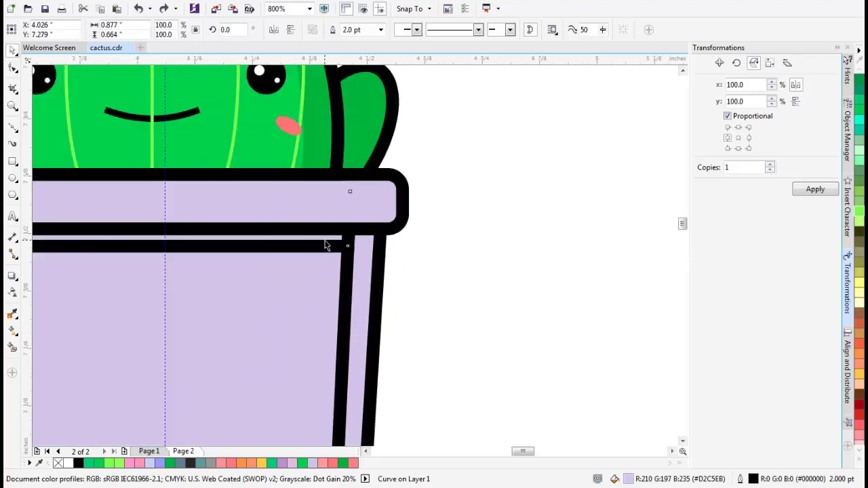
left_click(325, 245)
scroll(358, 263, "down", 2)
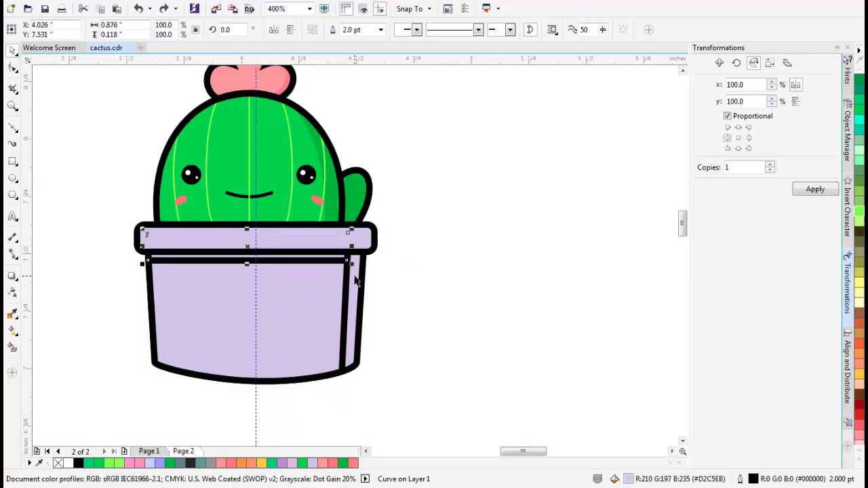
Convert the full pot body's outline to an object, and remove the outlines from the inner body piece and the strip beneath the rim
left_click(365, 284)
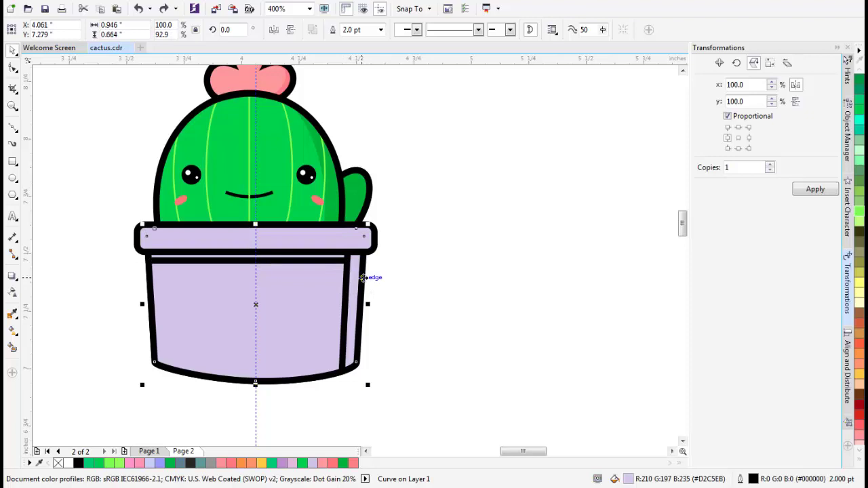
left_click(364, 278)
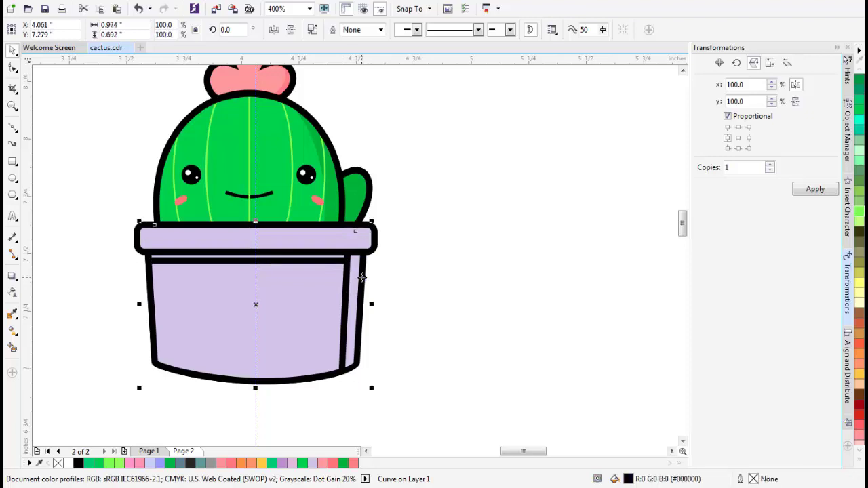
left_click(348, 266)
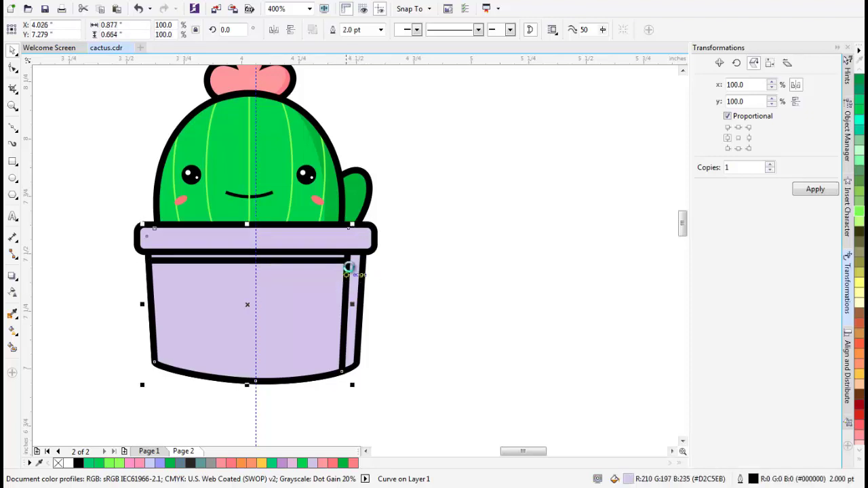
scroll(344, 261, "up", 2)
left_click(330, 251, "shift")
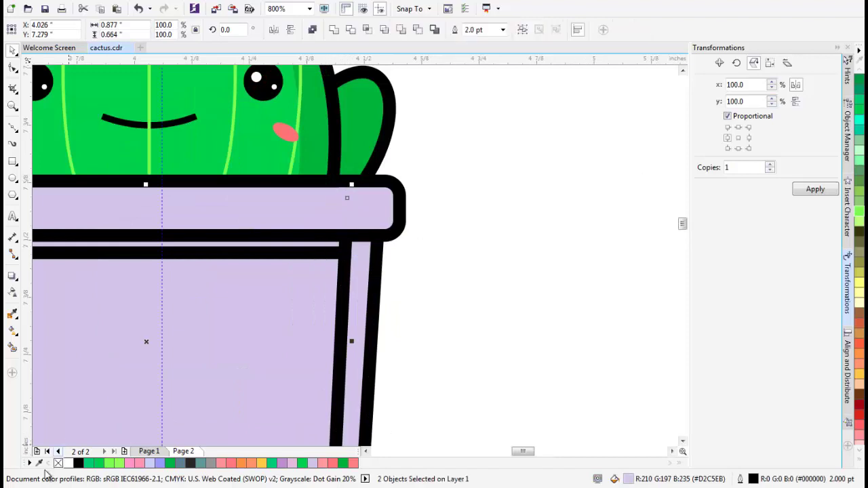
right_click(59, 463)
left_click(495, 211)
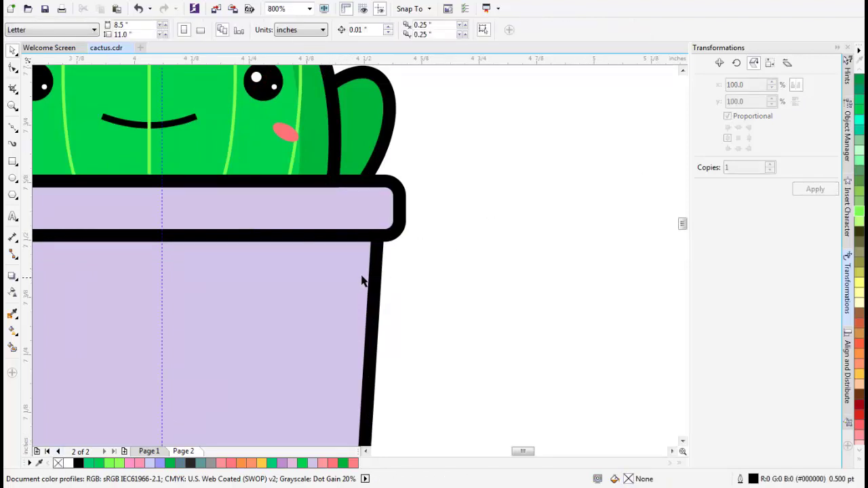
Fill the full pot body and the strip beneath the rim with the darker lavender #B7A5D9
left_click(362, 280)
key("shift+F11")
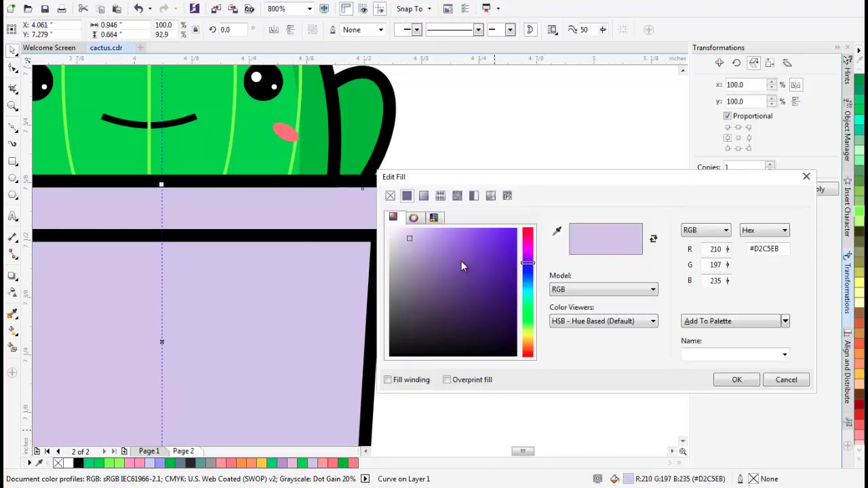
left_click_drag(412, 242, 420, 246)
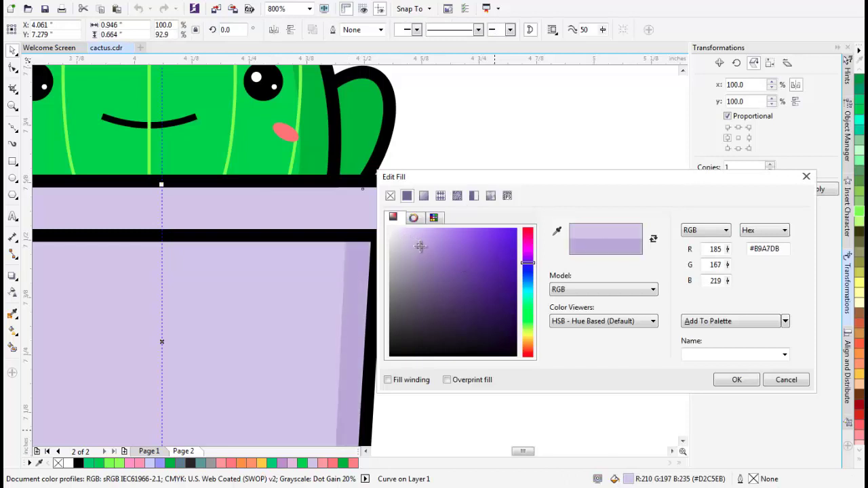
left_click(737, 380)
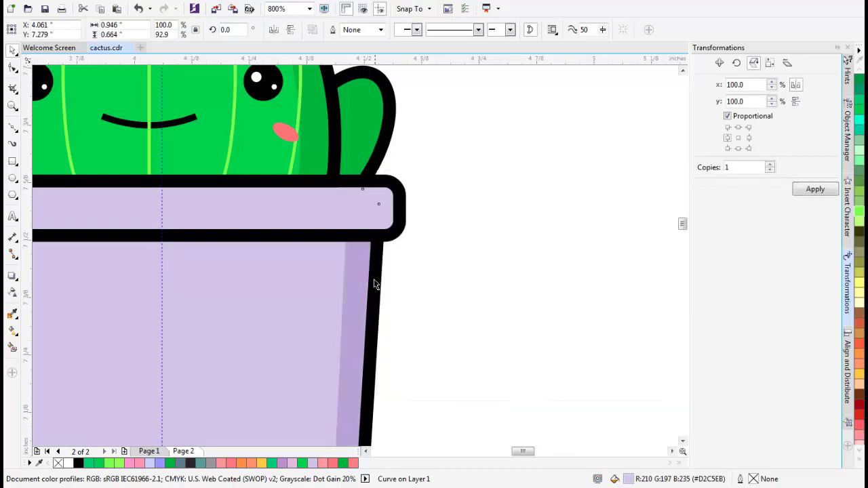
left_click(334, 247)
left_click(435, 296)
Draw a rectangle across the right end of the pot rim and narrow it to about 0.17 by 0.34 inches
scroll(355, 229, "down", 2)
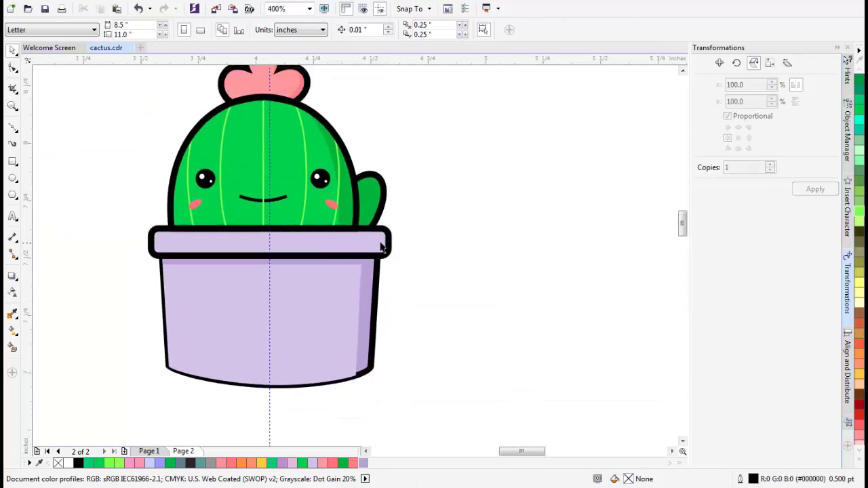
scroll(352, 252, "up", 2)
left_click(352, 241)
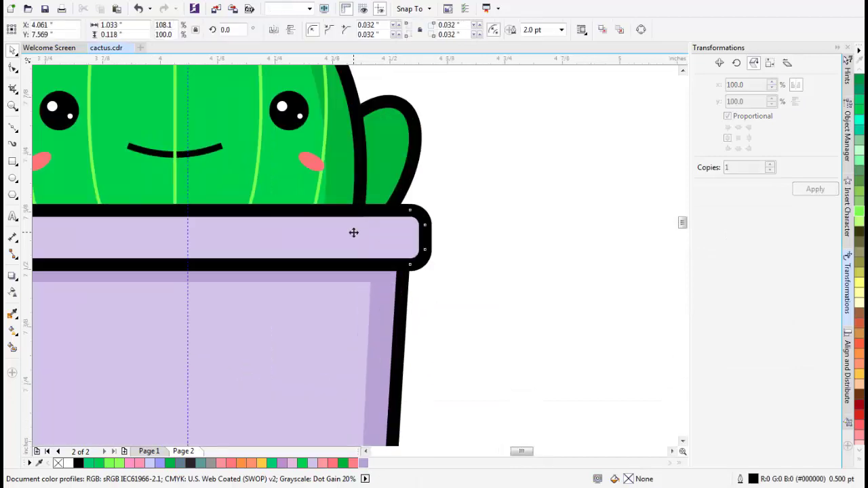
left_click(12, 162)
left_click_drag(375, 175, 463, 331)
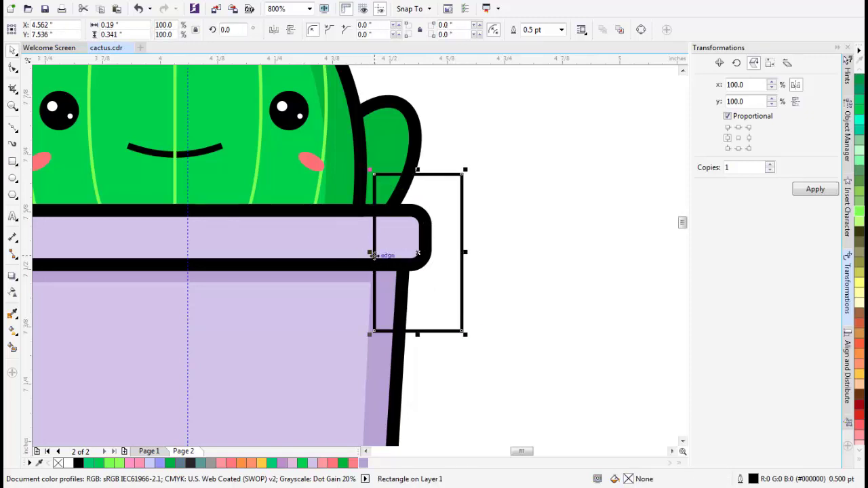
Intersect the rectangle with the pot rim, then delete the rectangle
left_click(350, 236)
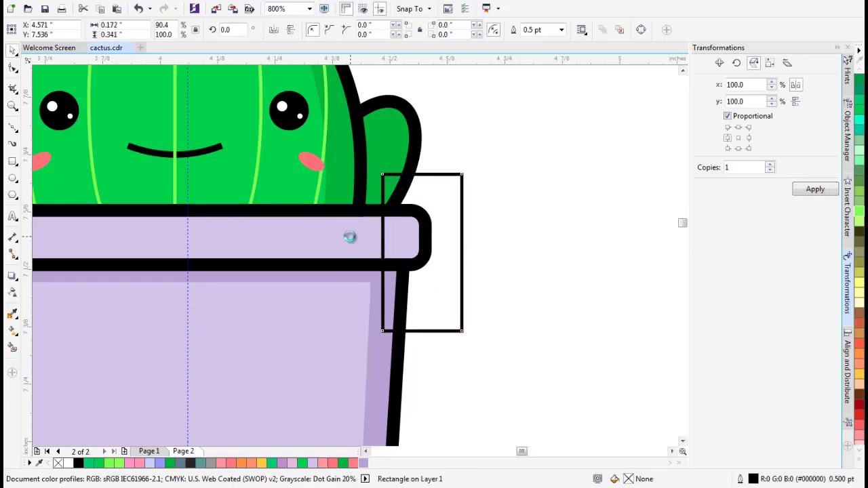
scroll(351, 237, "up", 1)
left_click(368, 29)
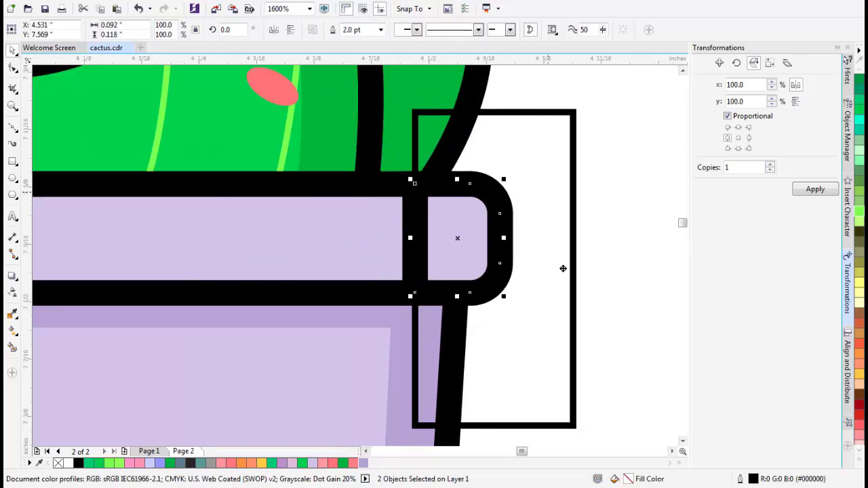
left_click(571, 268)
key("Delete")
Fill the intersected end piece of the rim with the darker lavender #B7A5D9 and remove its outline
left_click(445, 246)
left_click(363, 463)
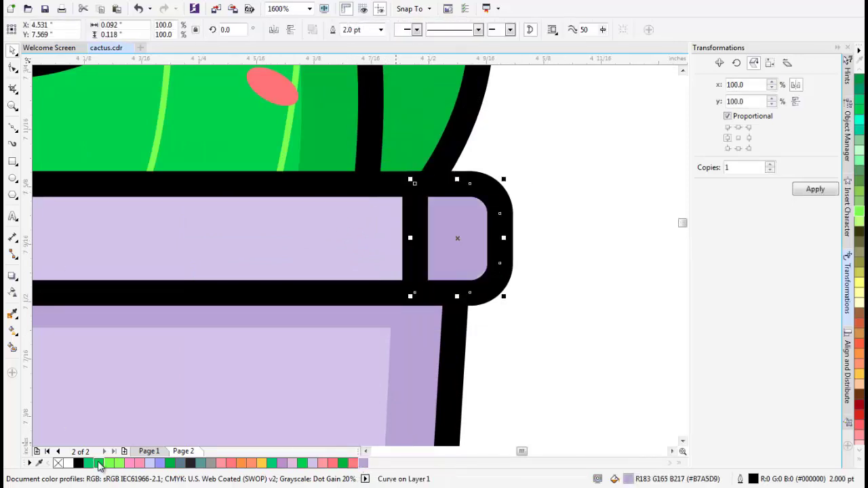
right_click(58, 463)
Convert the pot rim's outline to a separate object and bring it to the front of the page
left_click(271, 257)
scroll(294, 274, "down", 1)
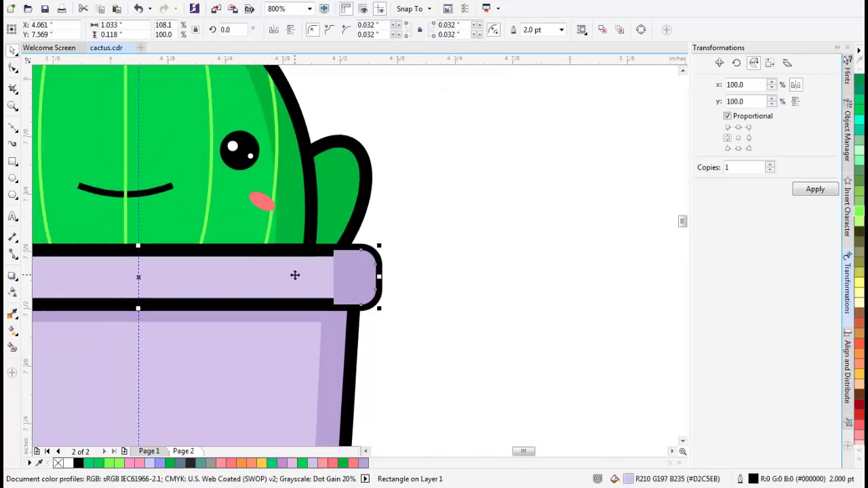
left_click(294, 275, "alt")
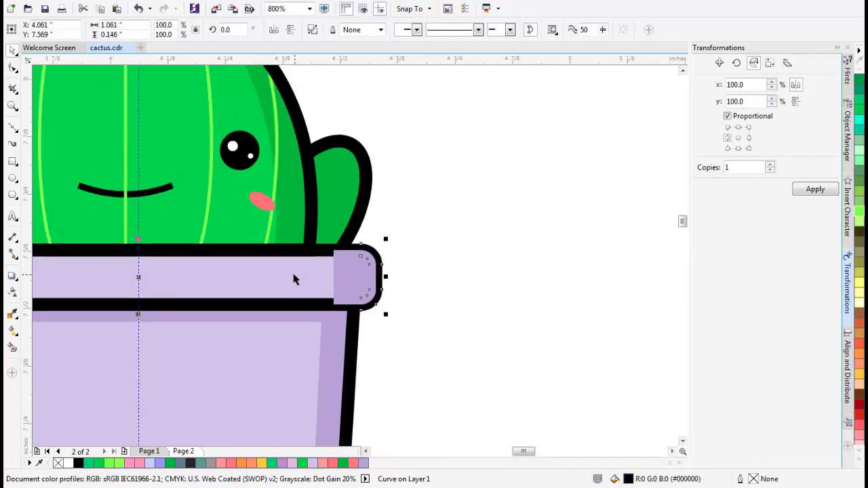
right_click(290, 251)
left_click(244, 254)
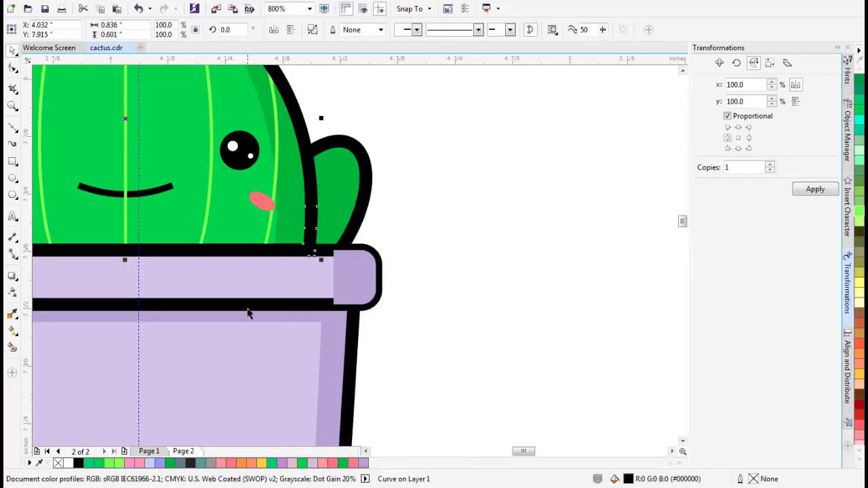
left_click(250, 306)
right_click(250, 305)
mouse_move(353, 170)
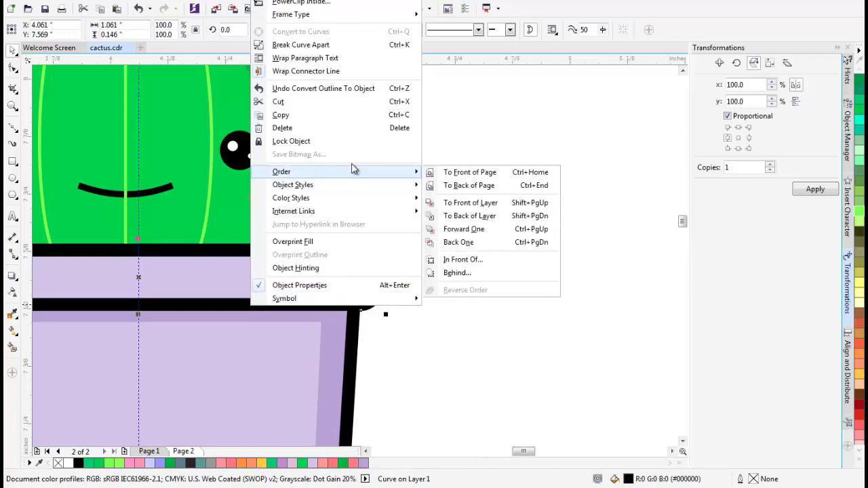
left_click(454, 174)
left_click(465, 189)
Try to bring the pot body's outline object to the front of the page
scroll(515, 224, "down", 1)
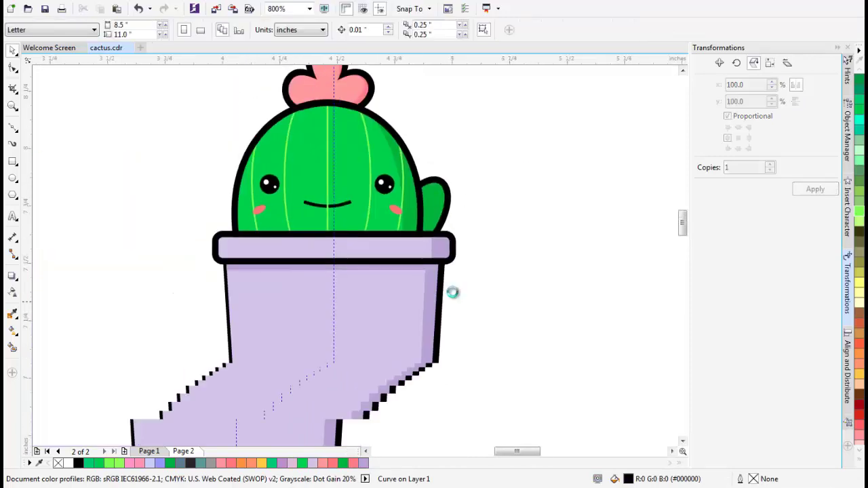
scroll(440, 292, "up", 1)
left_click(466, 274)
right_click(467, 275)
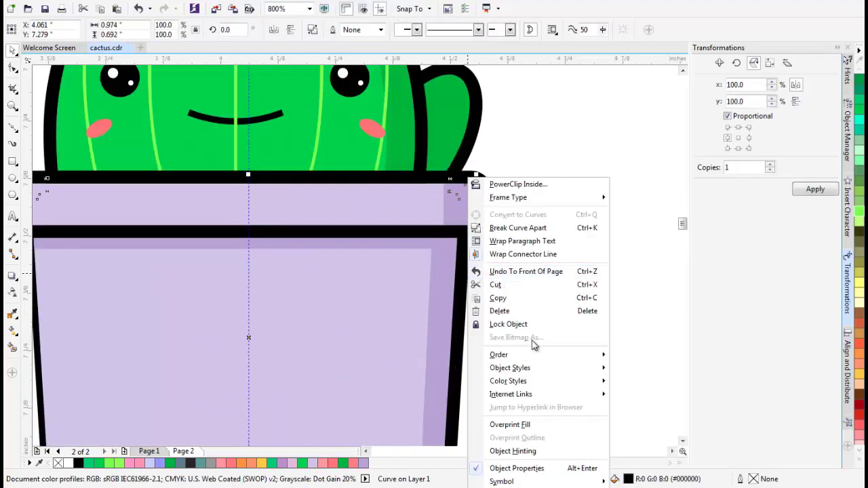
left_click(617, 356)
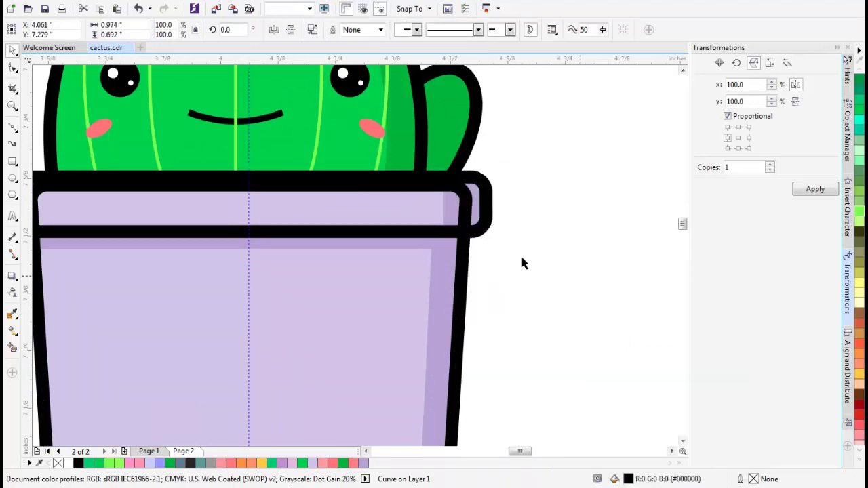
left_click(521, 261)
Move the pot body's outline object forward above the body's lavender fills while keeping it behind the rim
scroll(476, 242, "down", 2)
left_click(416, 267)
scroll(416, 266, "up", 1)
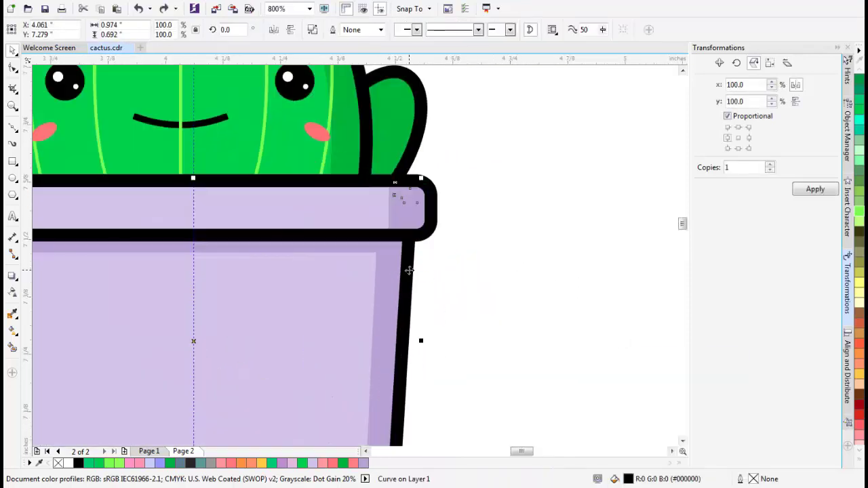
scroll(425, 258, "down", 1)
scroll(417, 318, "up", 1)
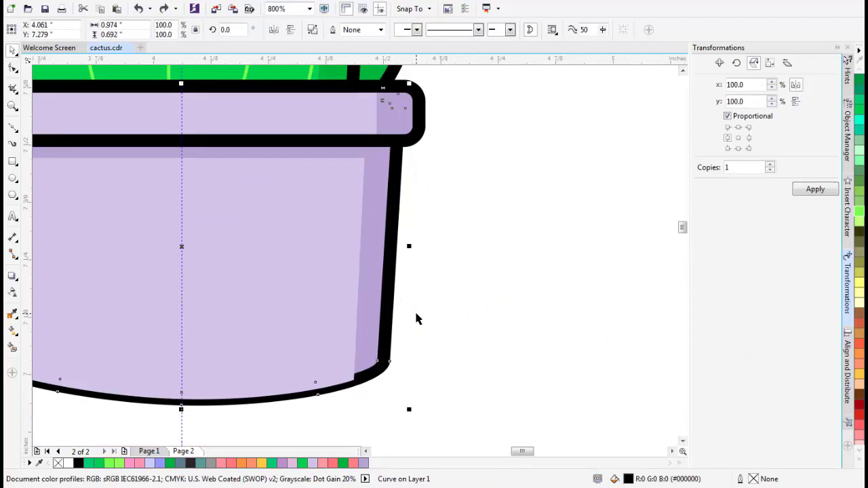
left_click(414, 311)
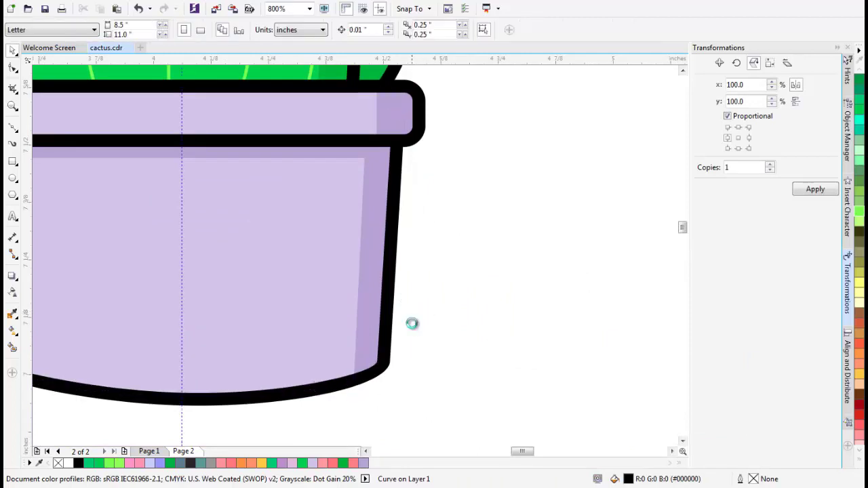
scroll(413, 311, "down", 2)
scroll(324, 284, "up", 1)
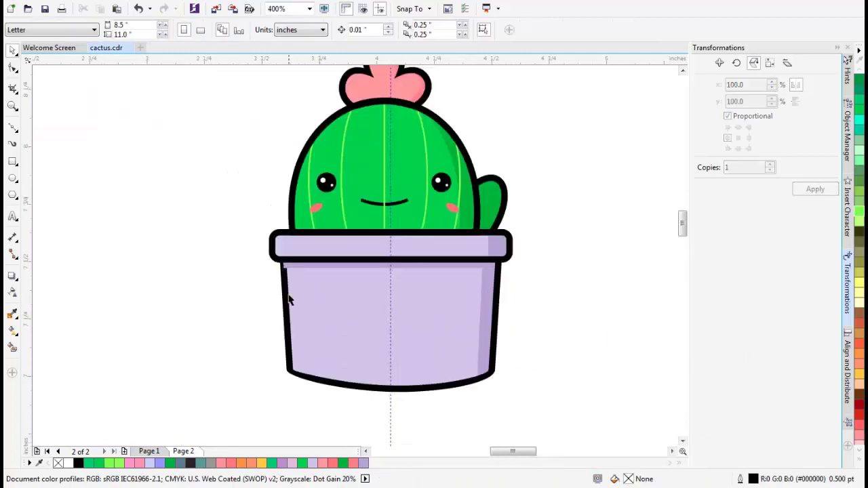
left_click(288, 295)
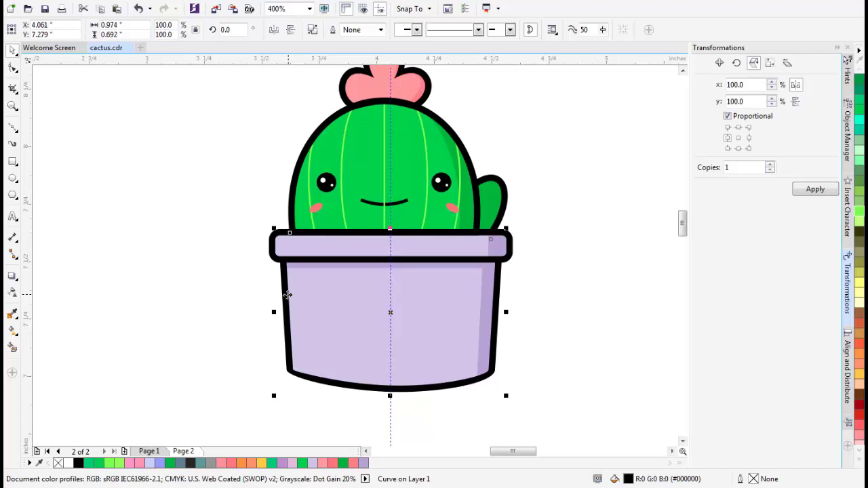
scroll(287, 294, "down", 1)
left_click(424, 262)
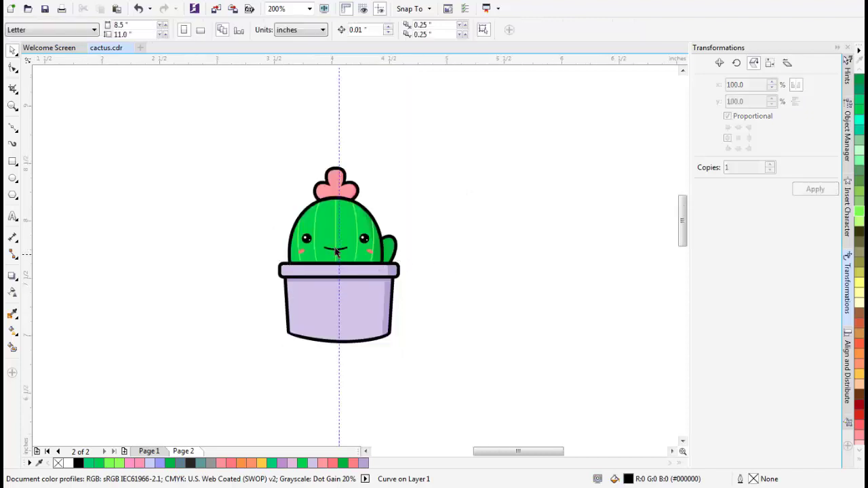
Delete the vertical guideline running through the centre of the cactus
left_click(337, 143)
scroll(368, 235, "down", 1)
key("Delete")
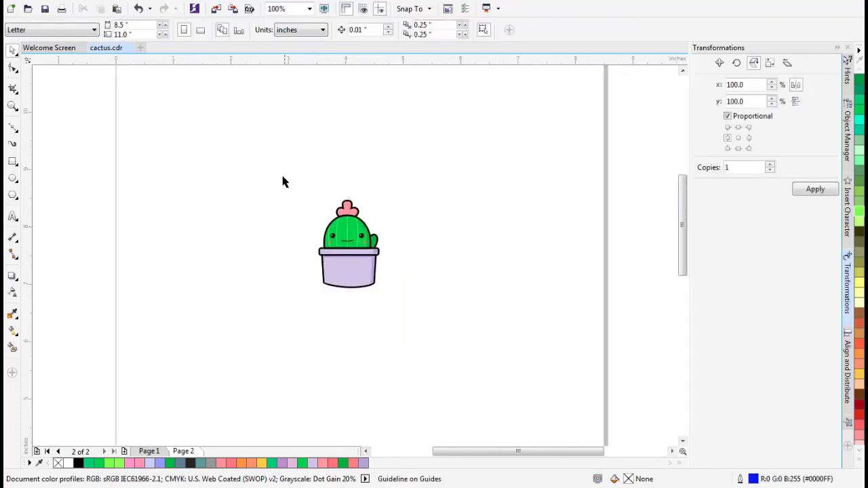
Select the whole cactus illustration, adjust its height slightly from the bottom edge, and move it lower on the page
left_click_drag(282, 177, 431, 314)
scroll(380, 234, "up", 1)
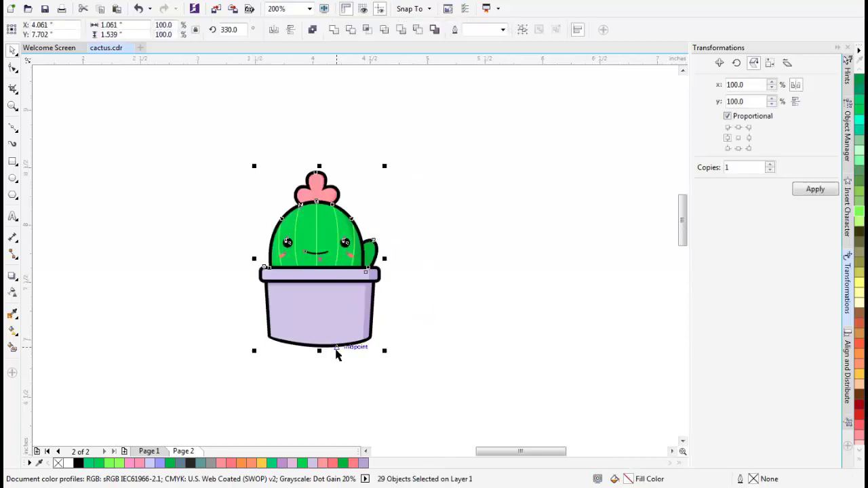
mouse_move(319, 351)
left_mouse_down()
mouse_move(325, 310)
mouse_move(322, 355)
left_mouse_up()
scroll(326, 319, "down", 1)
left_click_drag(417, 309, 386, 250)
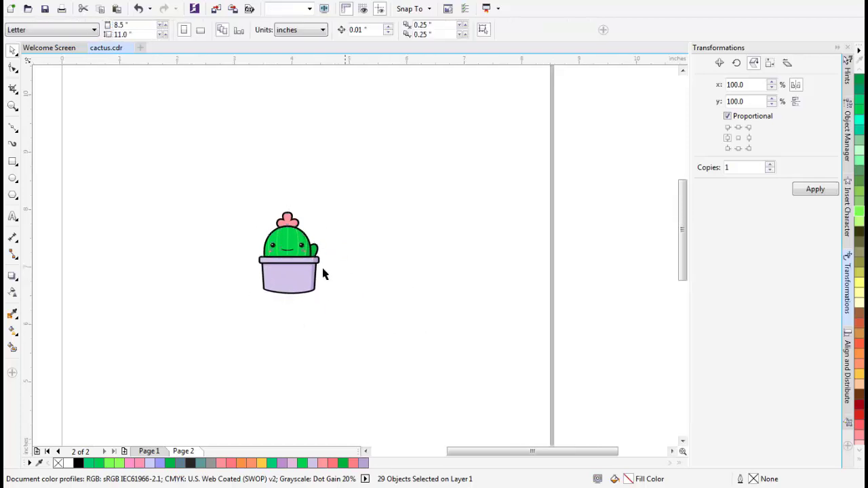
Group all the objects of the cactus illustration
scroll(320, 269, "up", 1)
key("ctrl+a")
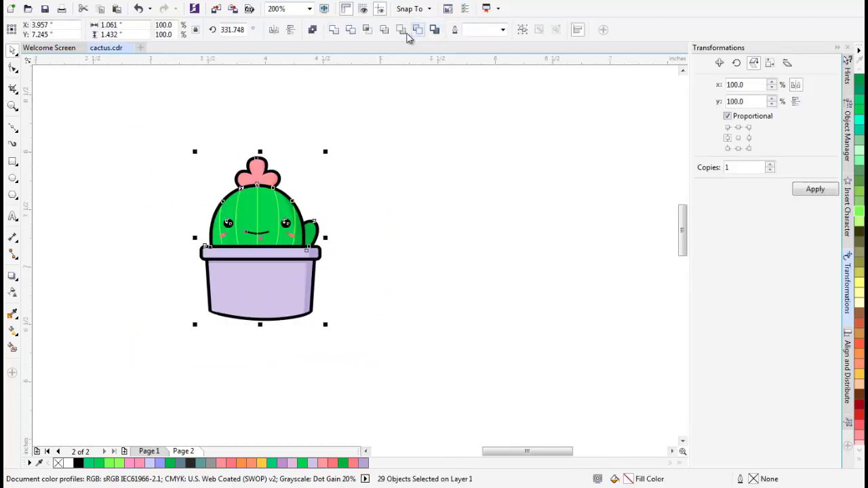
left_click(313, 39)
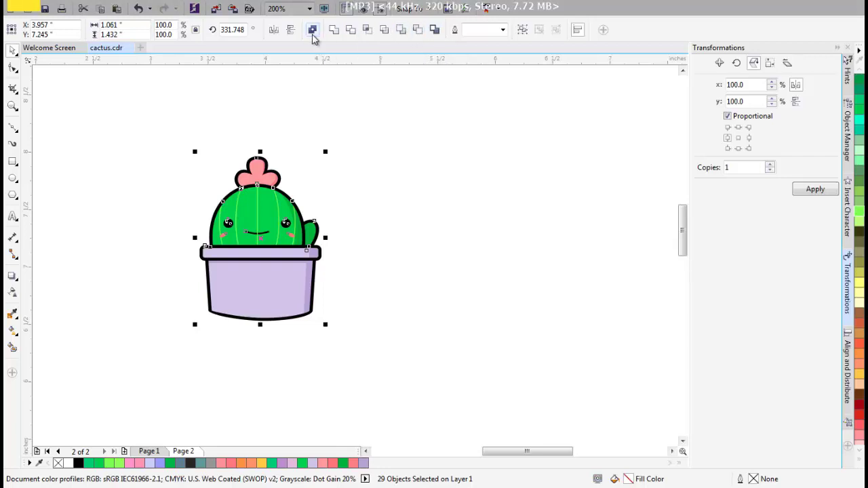
left_click(522, 30)
left_click(438, 175)
Move the grouped cactus lower on the page, to about X 4.125 and Y 6.354 inches
scroll(300, 264, "down", 5)
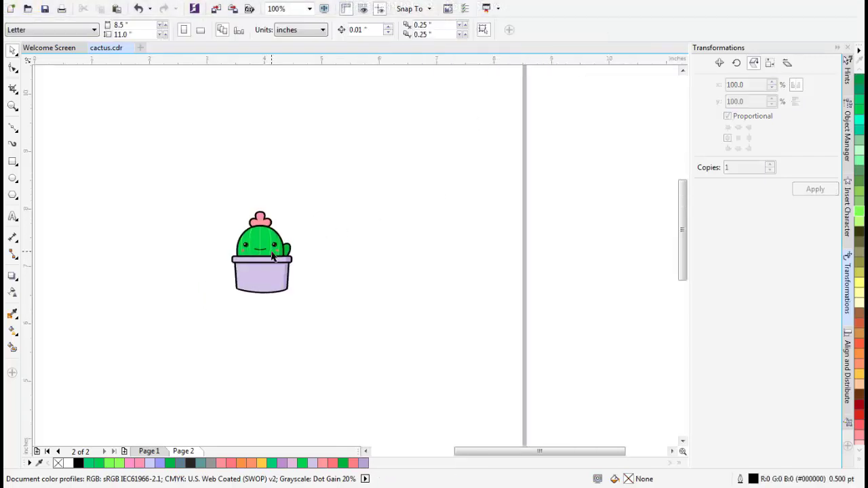
scroll(286, 267, "up", 1)
left_click_drag(286, 268, 302, 218)
left_click(328, 209)
scroll(261, 158, "up", 2)
scroll(242, 232, "down", 2)
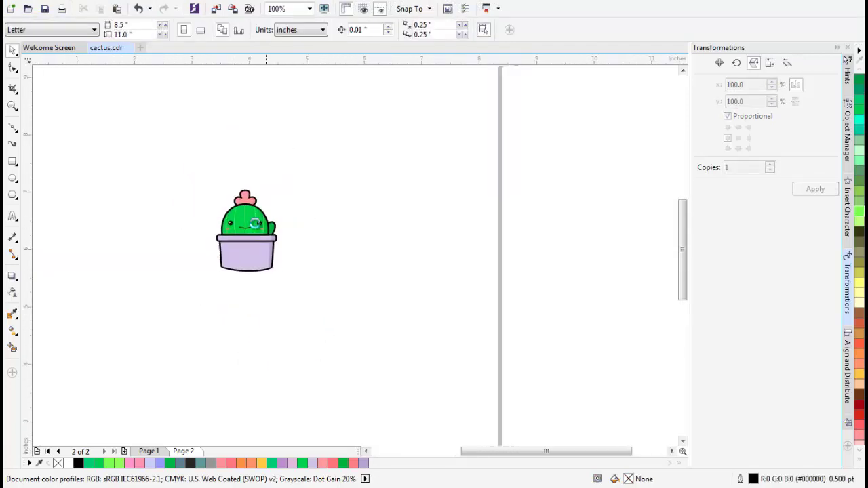
Draw a square of about 3.333 inches around the cactus, placed at the back of the layer and roughly centred on it
left_click(12, 162)
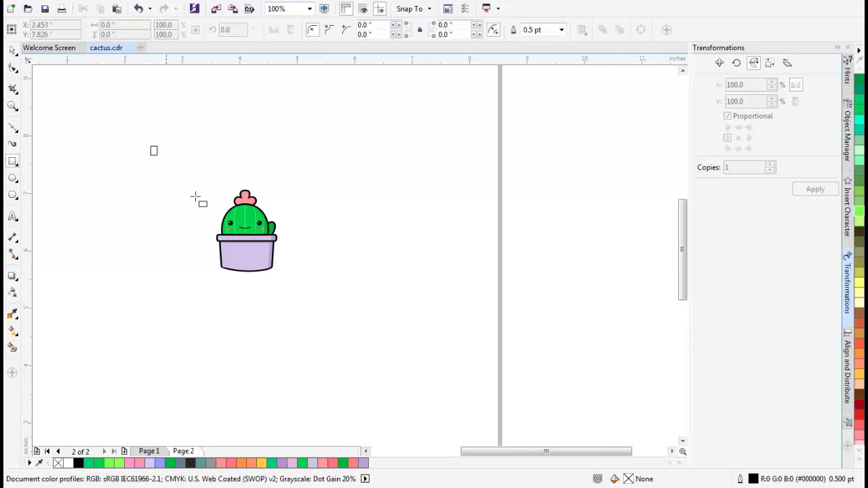
left_click_drag(151, 146, 343, 339)
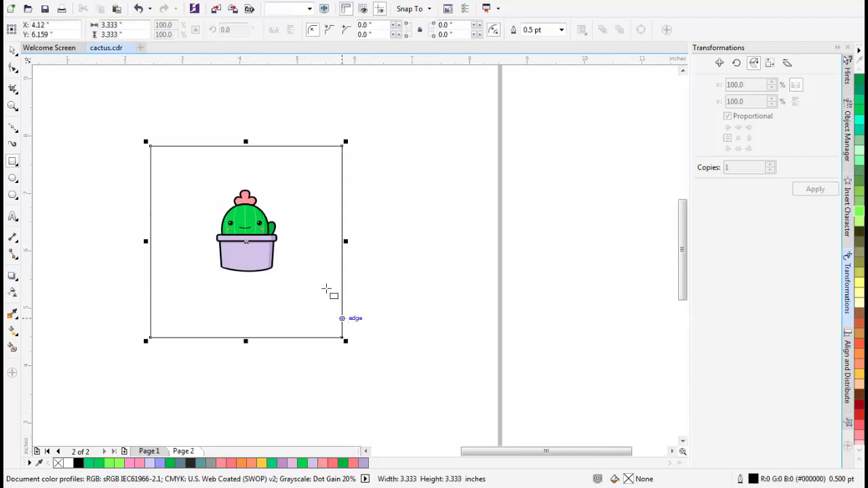
right_click(314, 256)
mouse_move(432, 357)
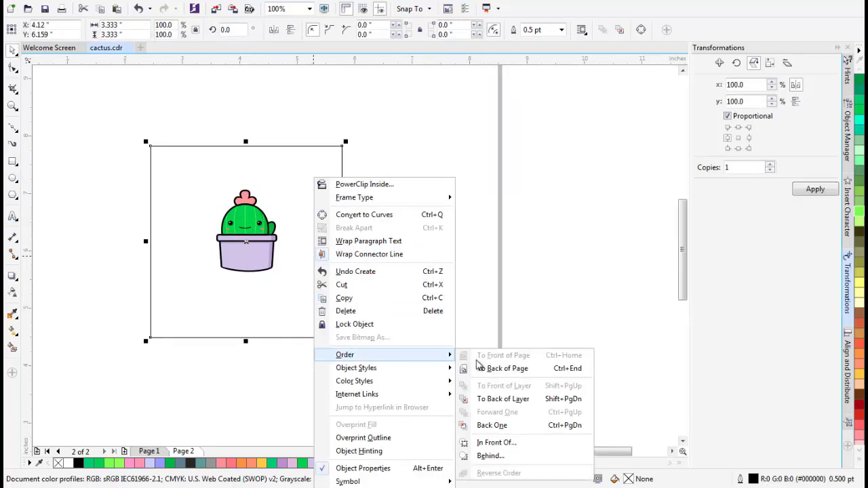
left_click(503, 397)
left_click_drag(341, 220, 336, 214)
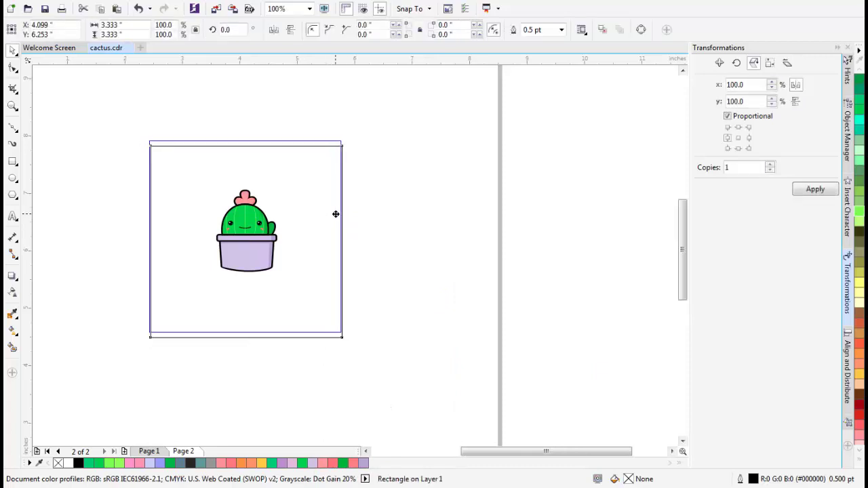
Smart Fill the area around the cactus inside the square and break the resulting curve apart
left_click(12, 347)
left_click(253, 292)
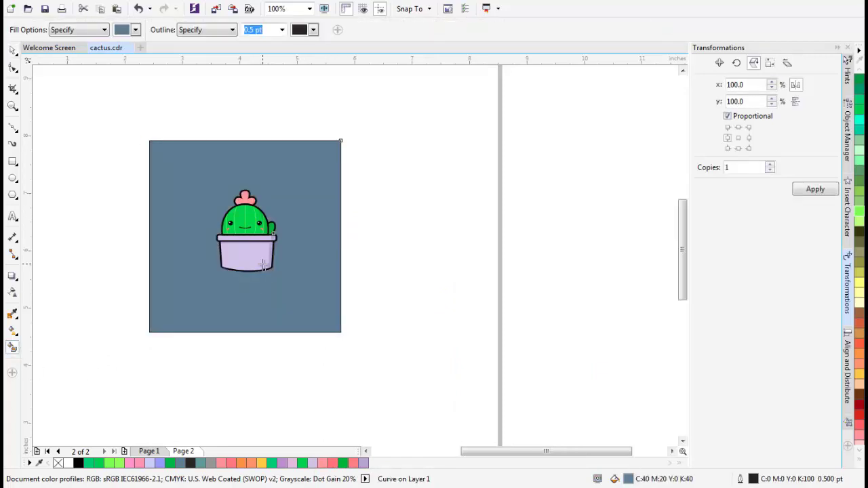
key("space")
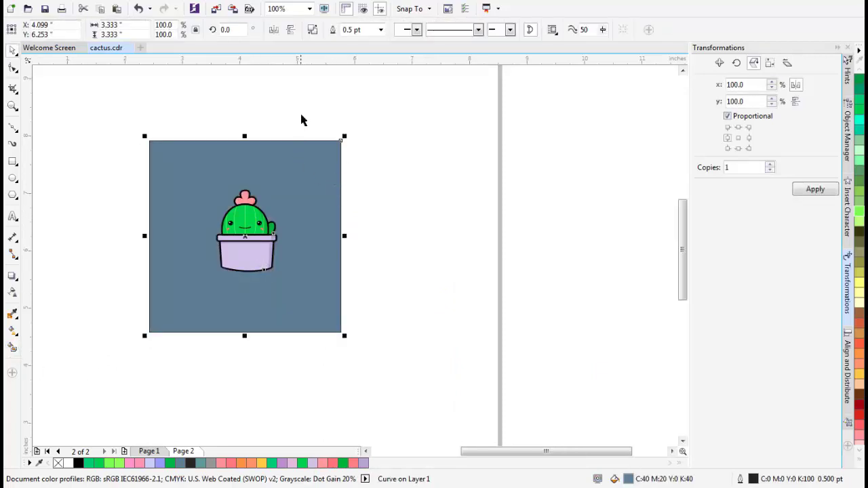
left_click(313, 31)
Move the outer square piece of the broken-apart curve aside and delete it, keeping the cactus silhouette
left_click(355, 237)
left_click_drag(304, 209, 508, 311)
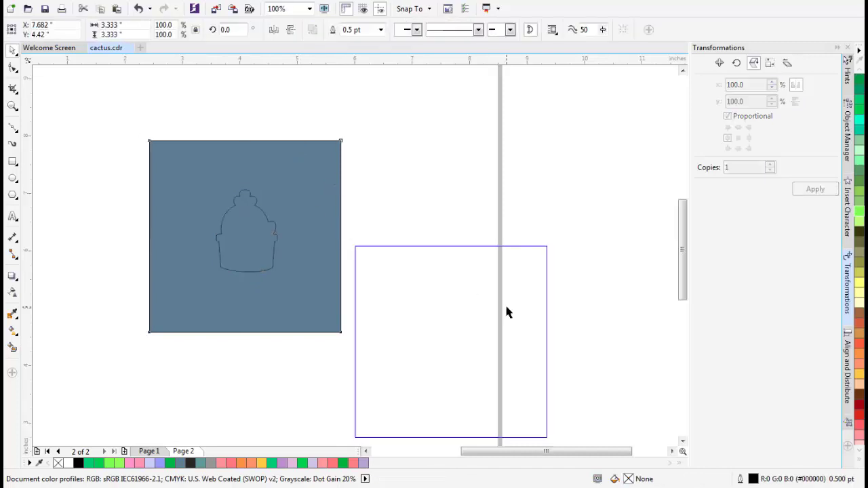
key("Delete")
Set the outline width of the blue-grey cactus silhouette to 3.0 pt
left_click(248, 228)
scroll(248, 229, "up", 2)
right_click(264, 232)
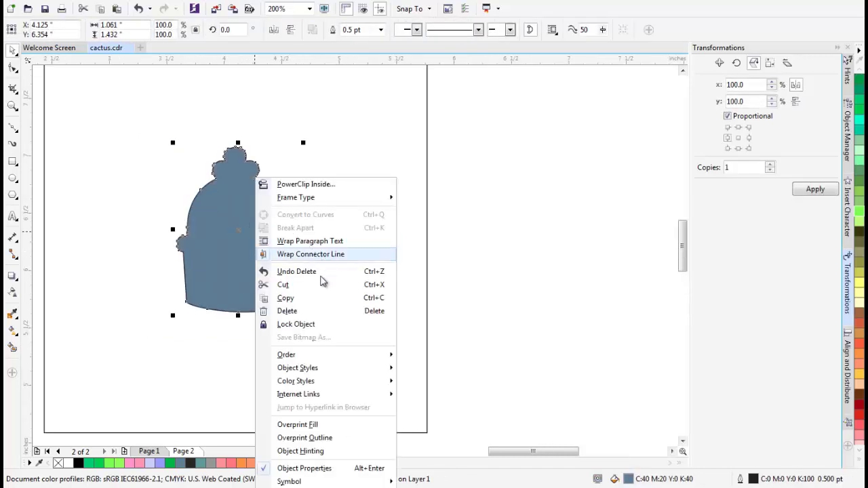
left_click(234, 174)
left_click(381, 29)
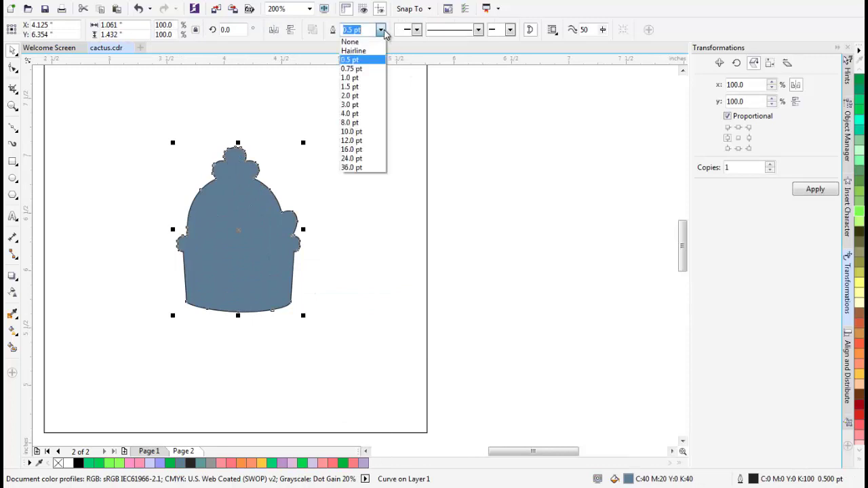
left_click(352, 105)
Reorder the silhouette in front of the square so that it sits behind the cactus illustration
right_click(257, 233)
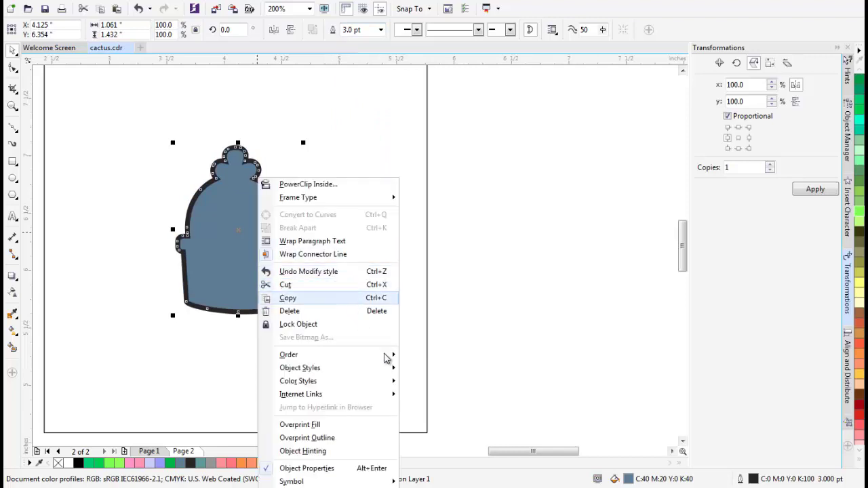
mouse_move(387, 355)
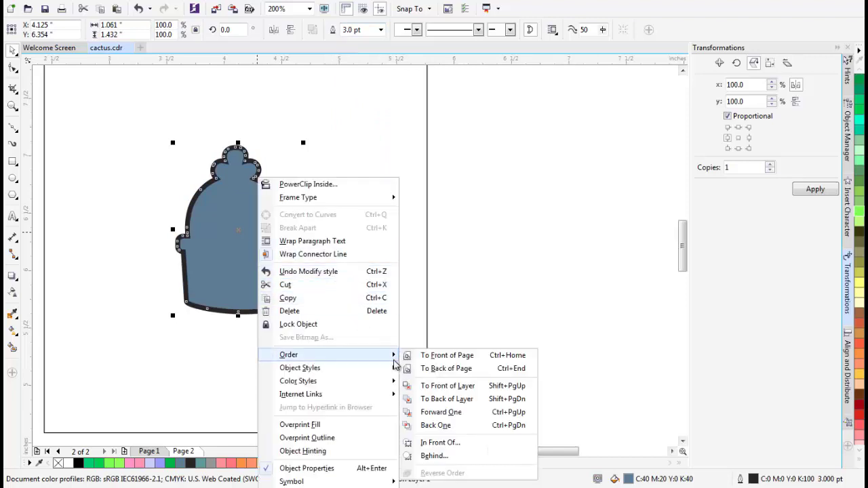
left_click(440, 443)
left_click(300, 239)
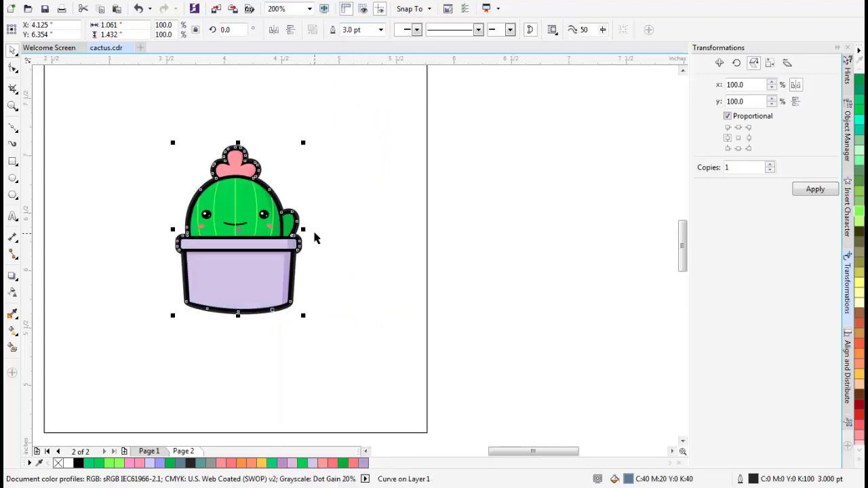
left_click(454, 202)
Try a brown fill on the square behind the cactus, then undo it
scroll(400, 228, "down", 1)
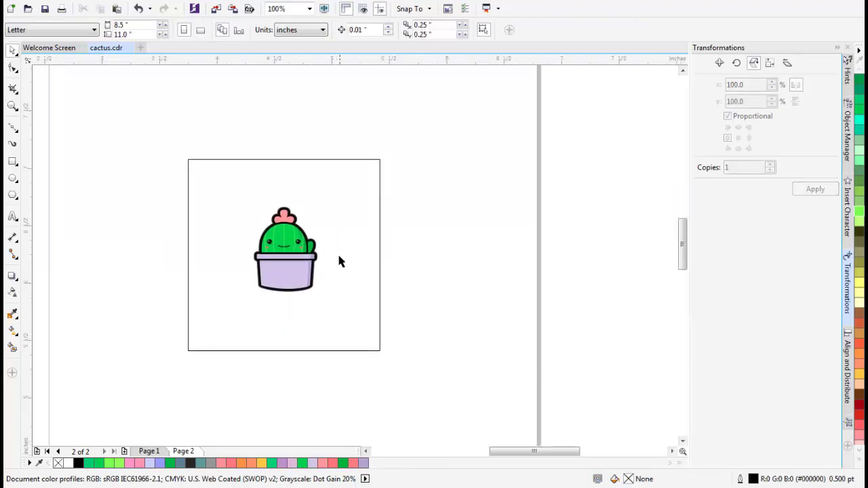
scroll(339, 257, "up", 1)
left_click(347, 238)
left_click(347, 236)
scroll(346, 236, "down", 1)
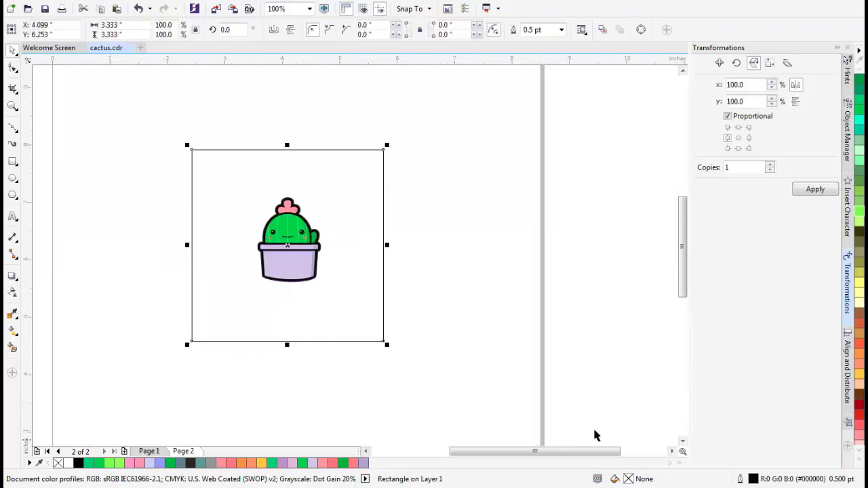
left_click(858, 313)
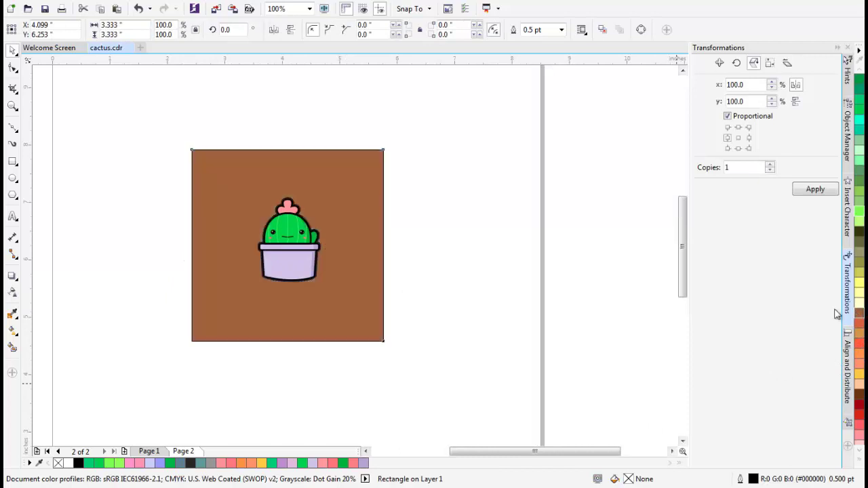
left_click(449, 225)
scroll(342, 231, "up", 1)
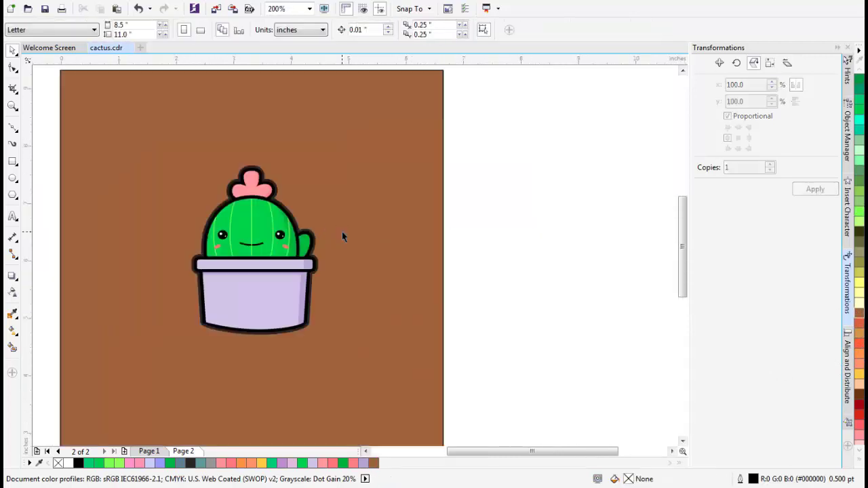
scroll(327, 230, "down", 1)
key("ctrl+z")
Set the outline width of the silhouette behind the cactus to 8.0 pt
scroll(303, 238, "up", 1)
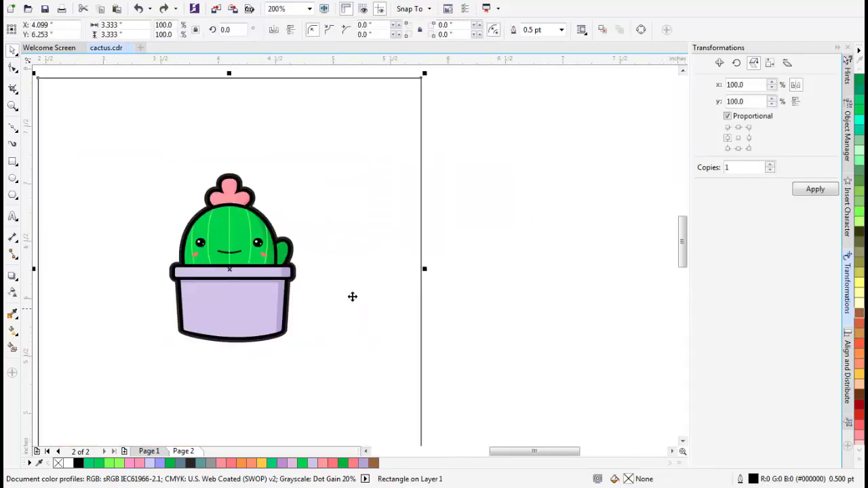
scroll(294, 259, "up", 1)
left_click(295, 274)
left_click_drag(296, 273, 326, 301)
key("ctrl+z")
left_click(380, 29)
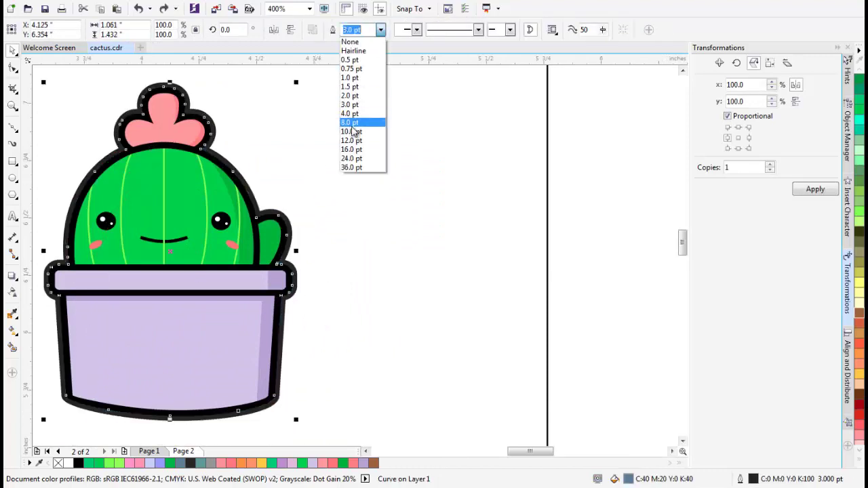
left_click(354, 123)
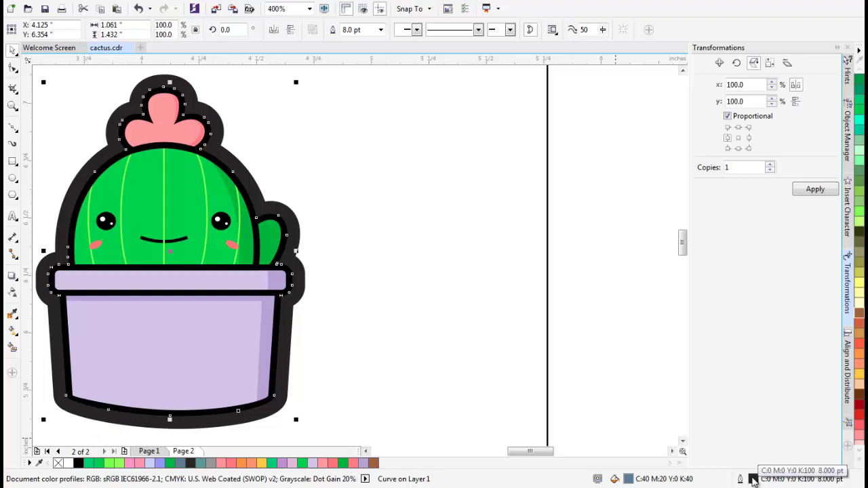
Change the silhouette's outline colour to white in the Outline Pen settings
double_click(752, 479)
left_click(377, 130)
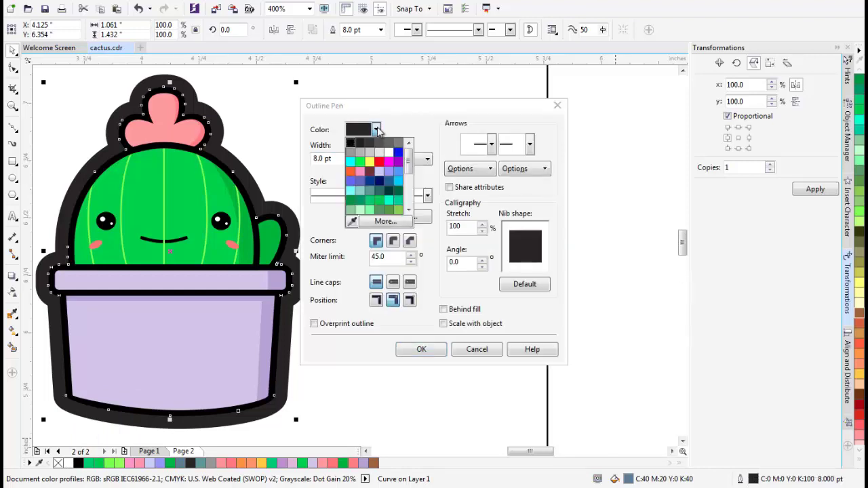
left_click(389, 157)
left_click(421, 349)
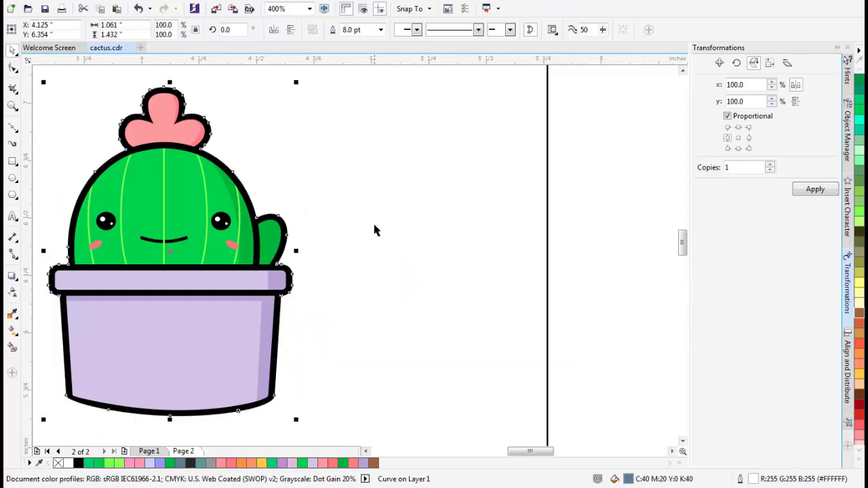
Fill the square behind the cactus with brown (#996633), after trying pale yellow (#FFFF99)
scroll(400, 217, "down", 2)
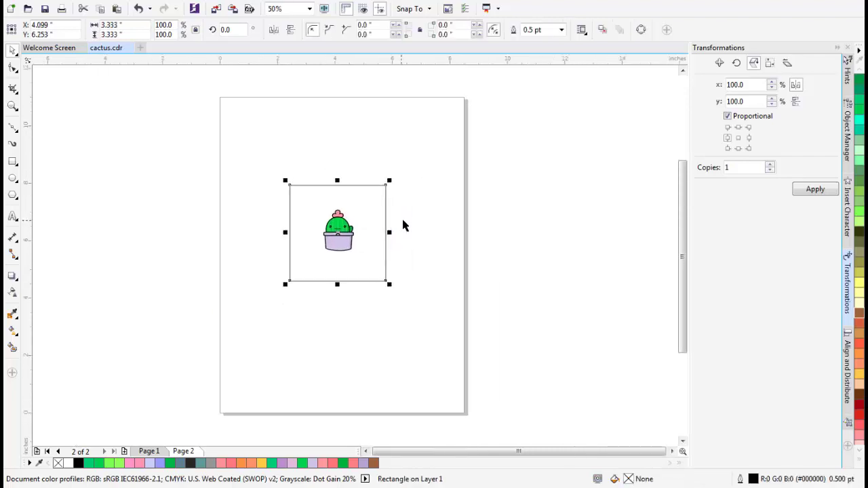
scroll(403, 225, "up", 1)
left_click(859, 283)
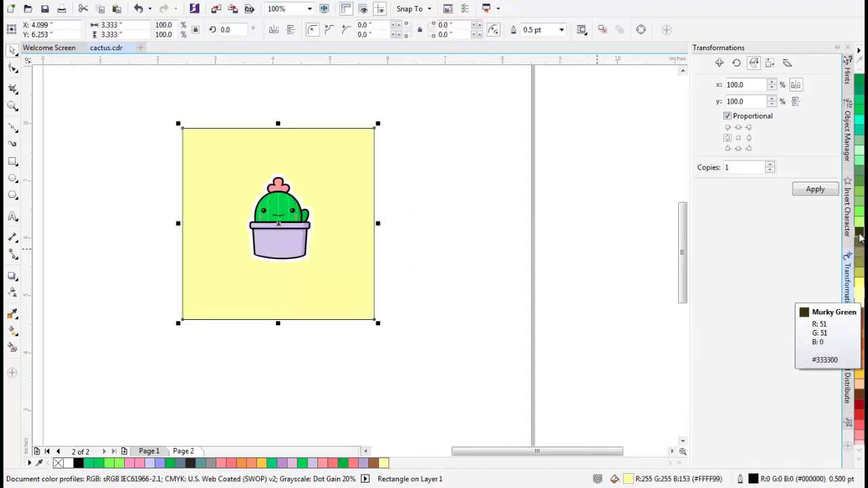
left_click(858, 460)
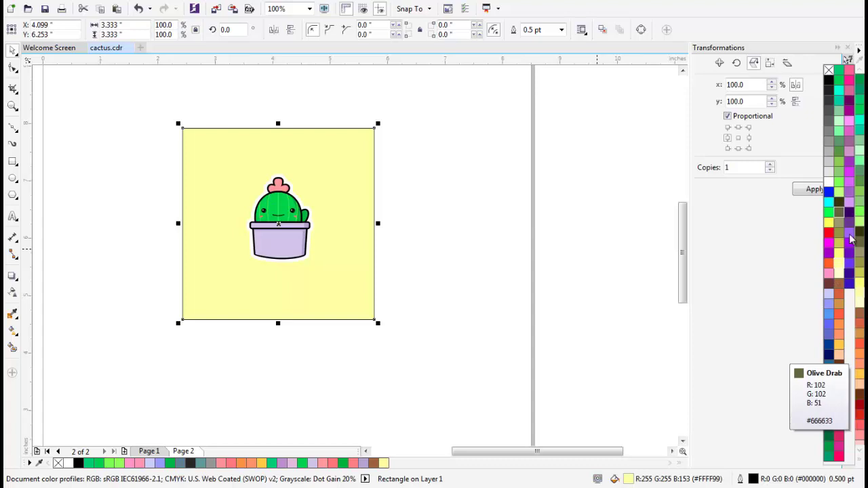
left_click(839, 284)
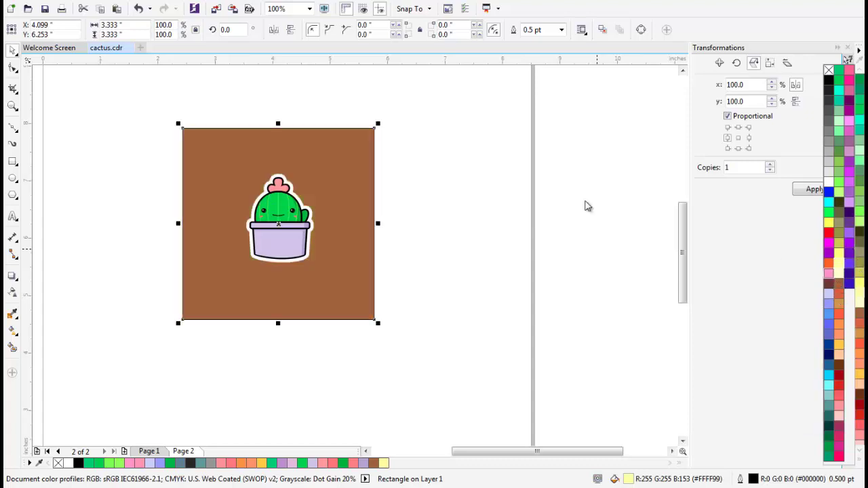
left_click(414, 169)
Remove the outline from the brown background square
scroll(293, 209, "up", 1)
left_click(360, 194)
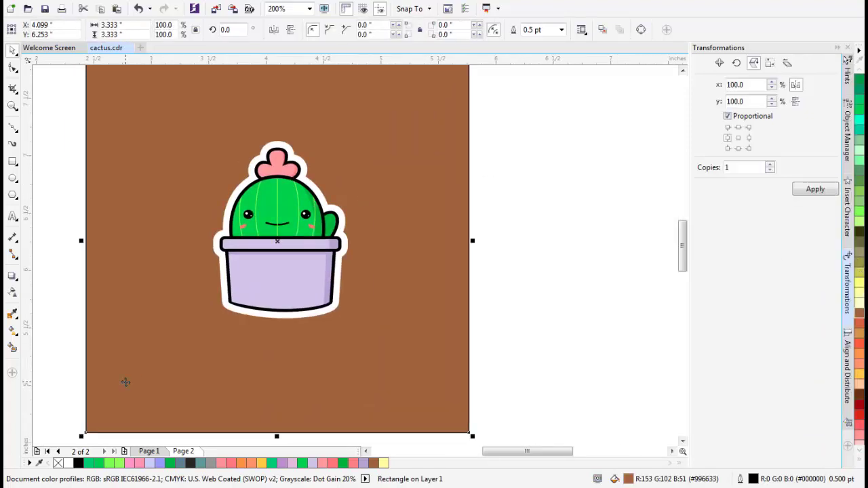
right_click(59, 464)
scroll(272, 308, "down", 2)
left_click(407, 264)
Ungroup the cactus illustration into its separate objects and clear their selection
scroll(275, 328, "up", 1)
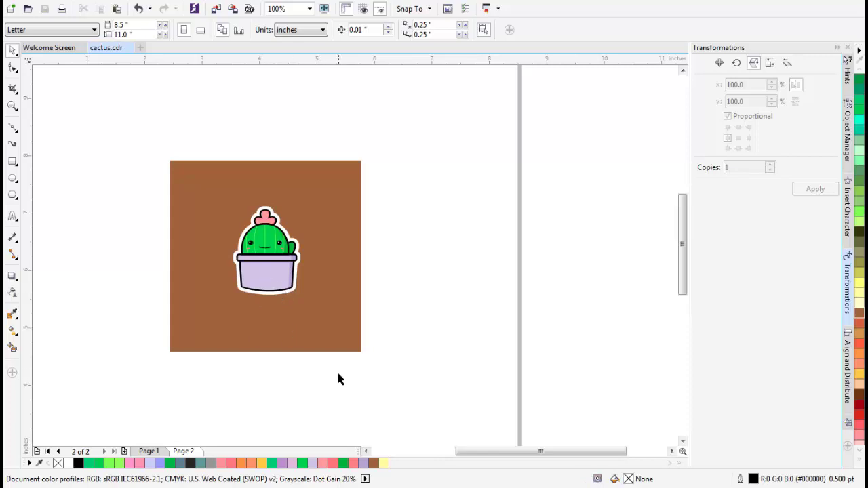
scroll(275, 307, "up", 2)
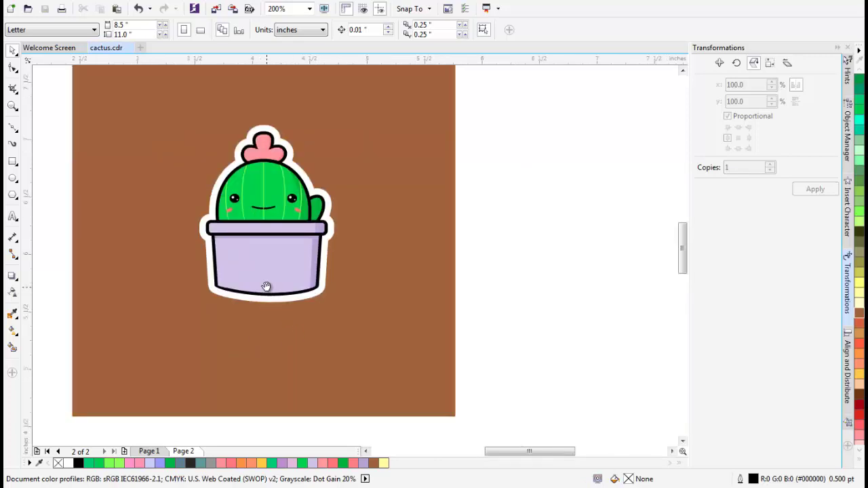
left_click_drag(266, 286, 263, 305)
scroll(280, 281, "up", 4)
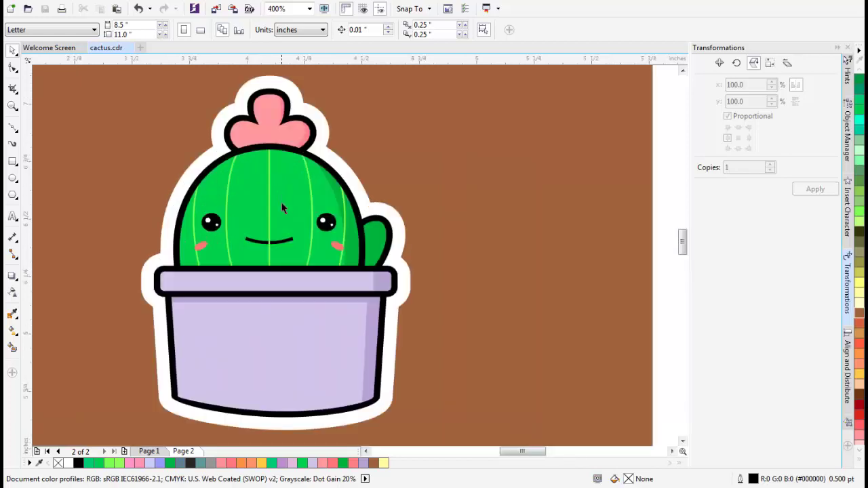
left_click(285, 266)
scroll(289, 266, "down", 2)
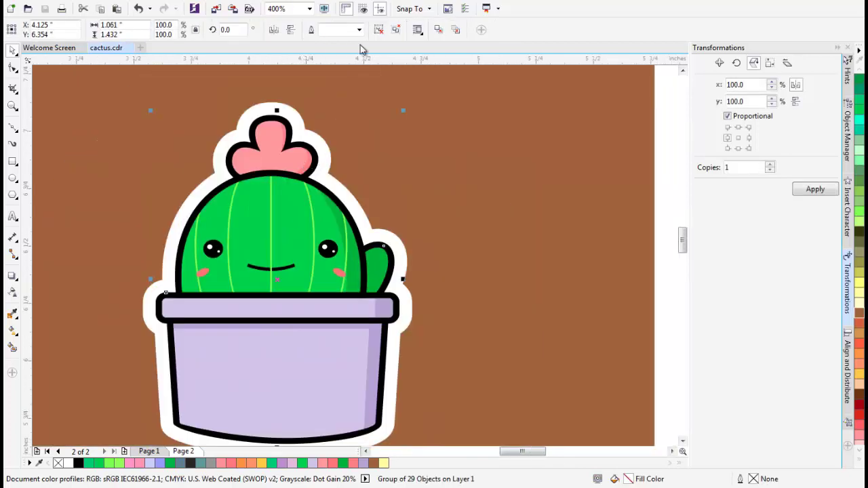
left_click(381, 32)
left_click(503, 145)
scroll(344, 246, "up", 2)
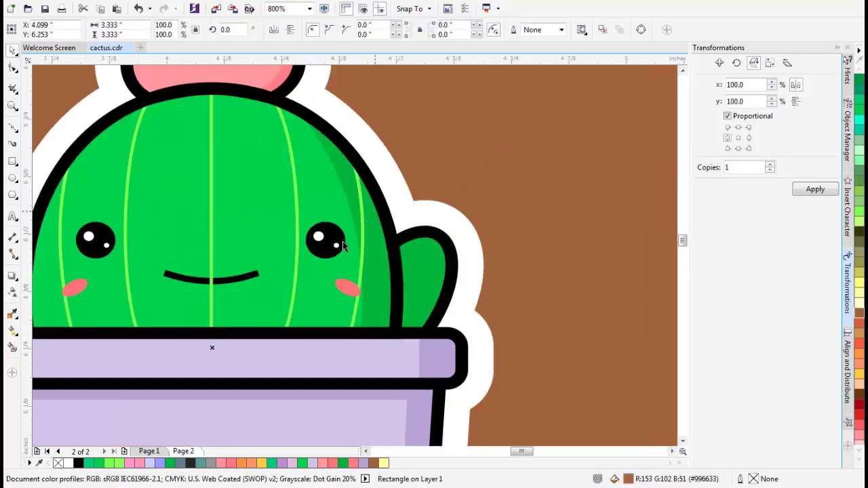
Bring the cactus's smile curve to the front of the page, above the vertical light green stripes
left_click(244, 279)
right_click(244, 276)
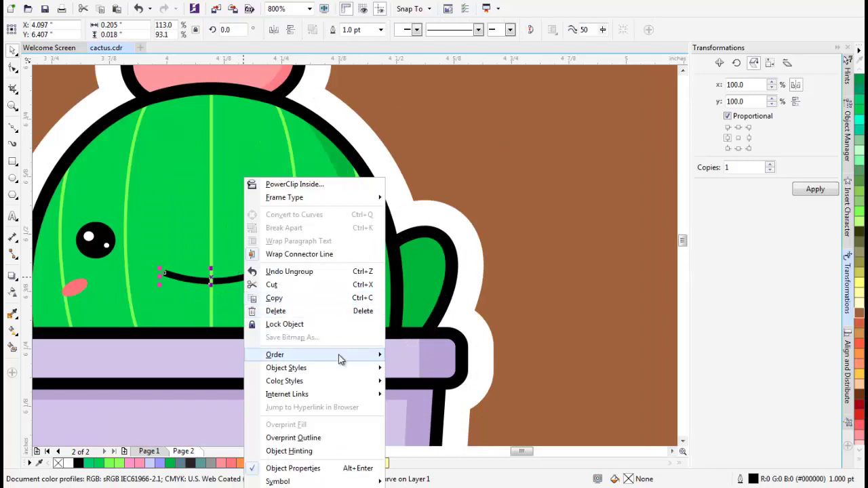
mouse_move(341, 360)
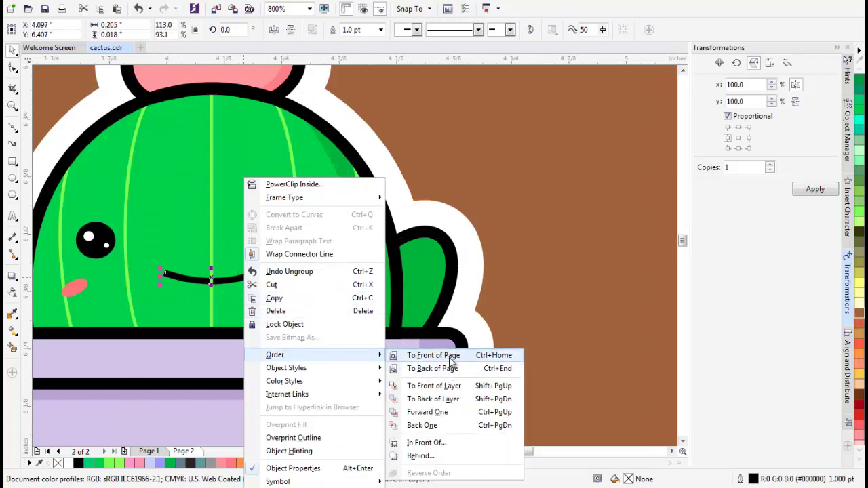
left_click(434, 356)
scroll(237, 275, "up", 2)
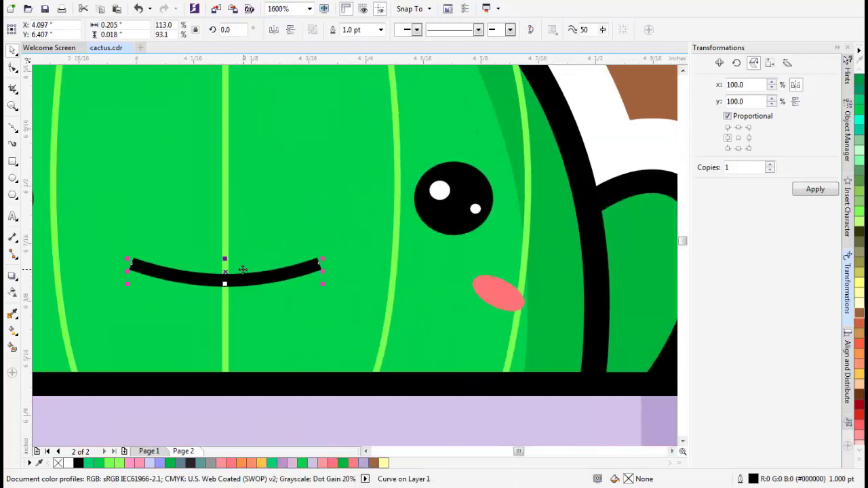
scroll(243, 270, "down", 1)
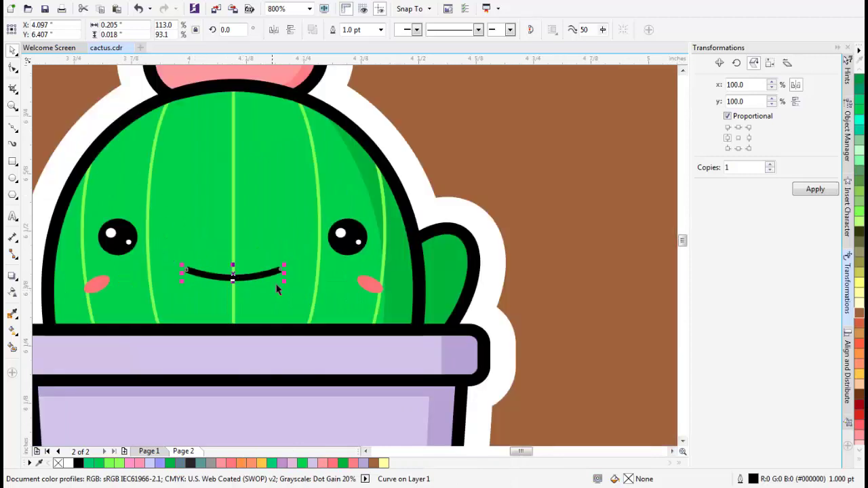
Convert the smile's outline to a filled object and turn all its segments into editable curves
scroll(277, 289, "up", 3)
left_click(12, 66)
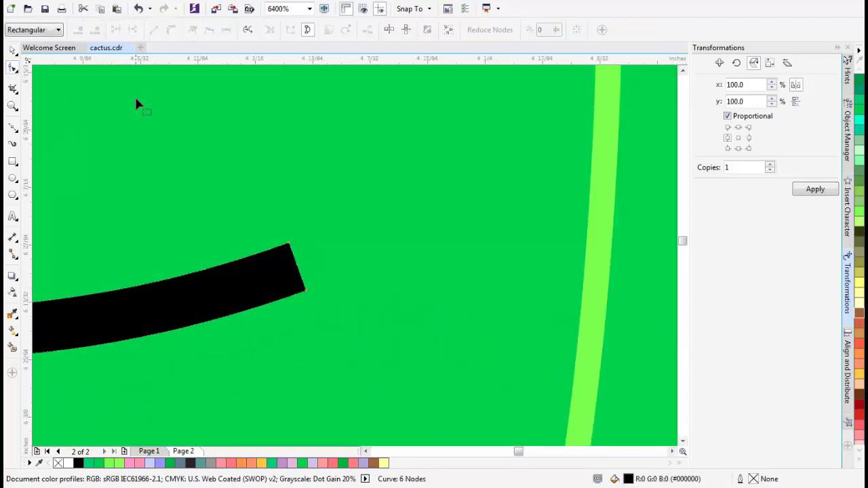
scroll(267, 226, "down", 2)
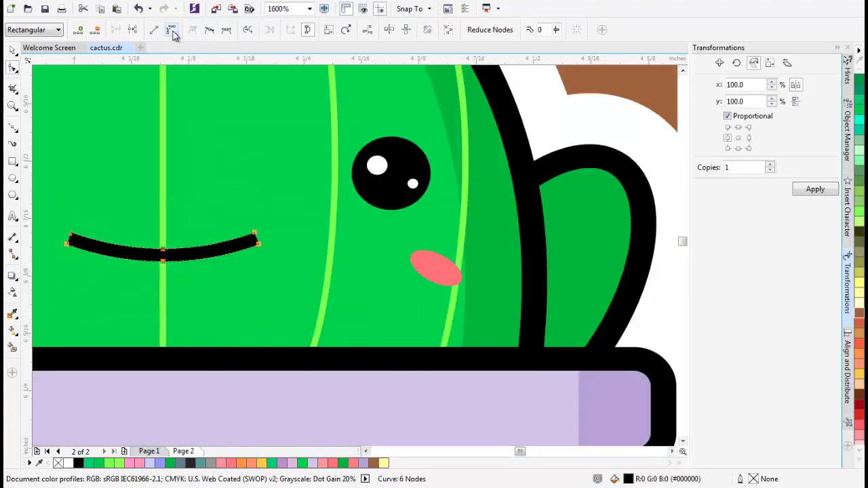
Round the smile's right end by adding a node at its tip and bending the adjoining segments outward into a smooth cap
scroll(256, 181, "up", 2)
scroll(230, 233, "up", 1)
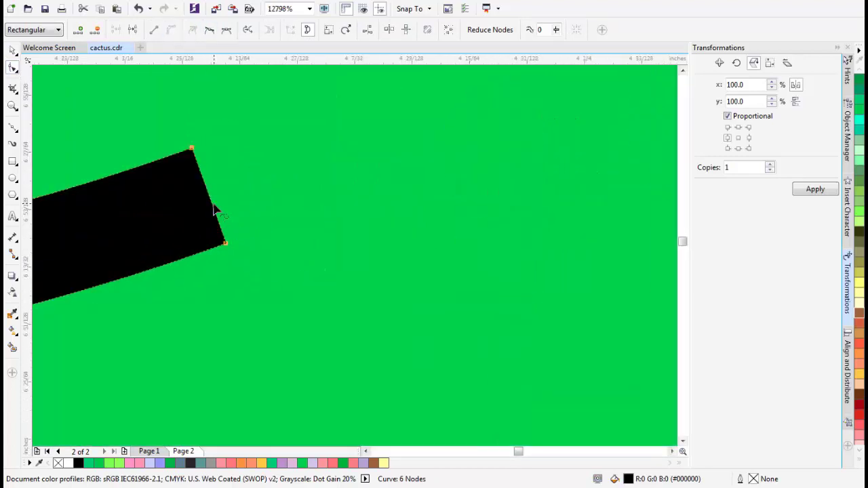
left_click_drag(213, 207, 284, 168)
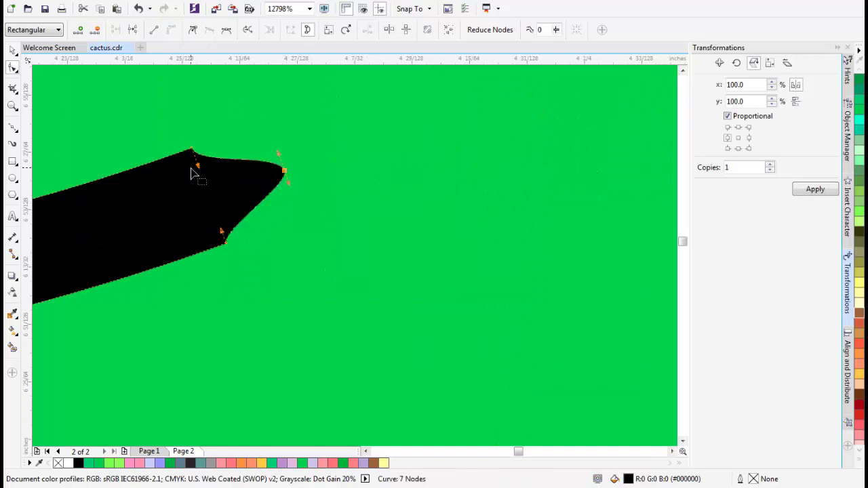
left_click_drag(198, 165, 224, 138)
left_click_drag(199, 227, 276, 297)
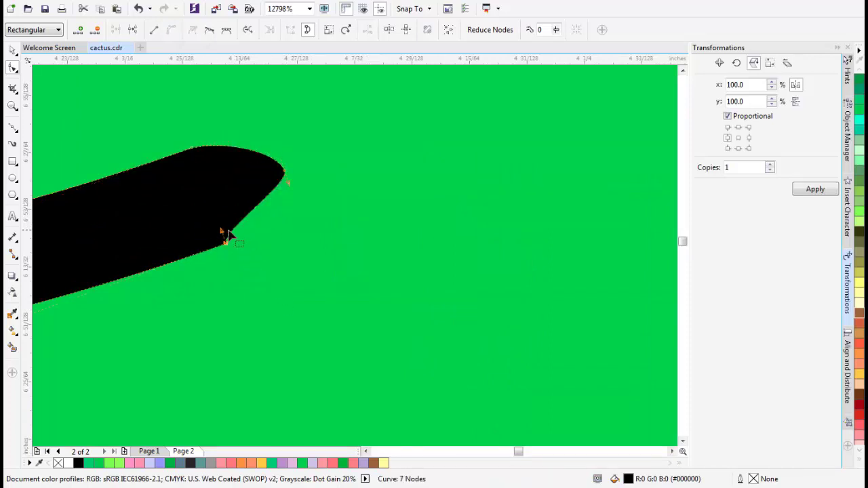
left_click_drag(221, 230, 283, 221)
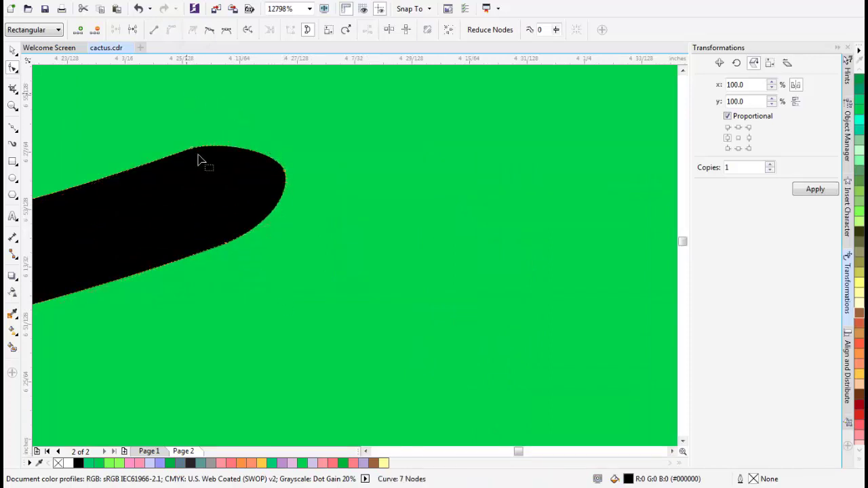
left_click_drag(277, 149, 200, 134)
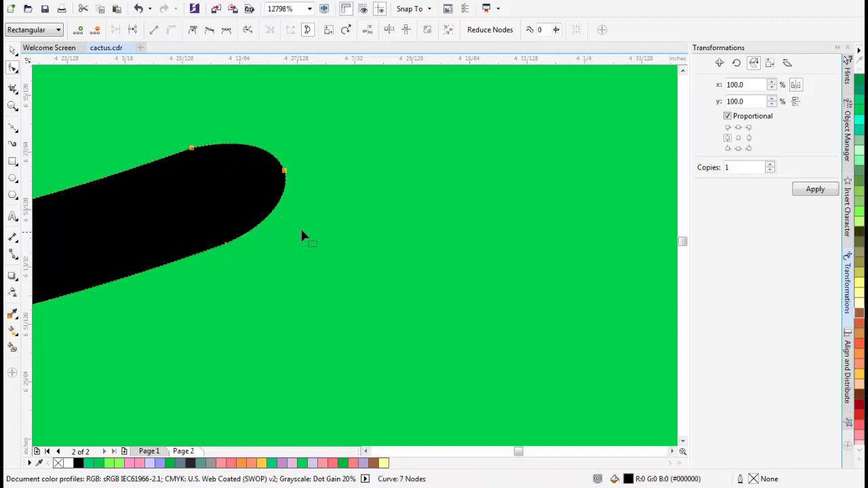
mouse_move(285, 171)
left_mouse_down()
mouse_move(281, 164)
mouse_move(291, 183)
left_mouse_up()
scroll(243, 165, "down", 1)
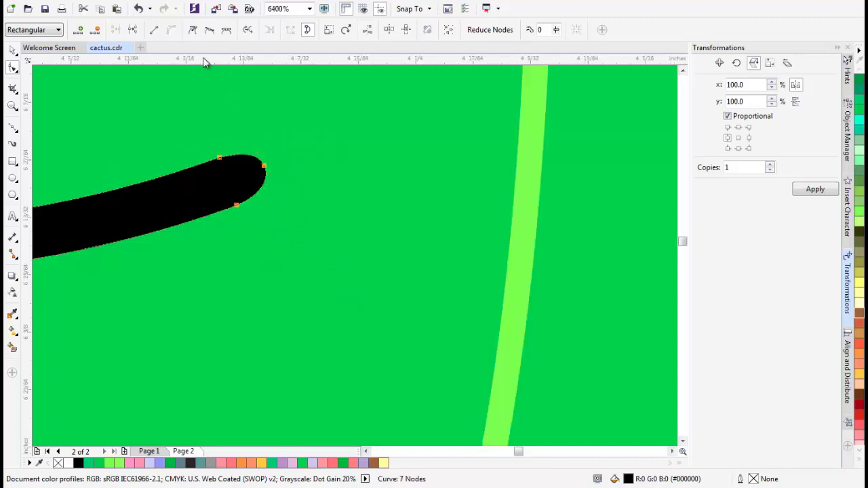
Round the smile's left end the same way with an added tip node, outward-curved segments and smooth nodes
scroll(417, 190, "down", 2)
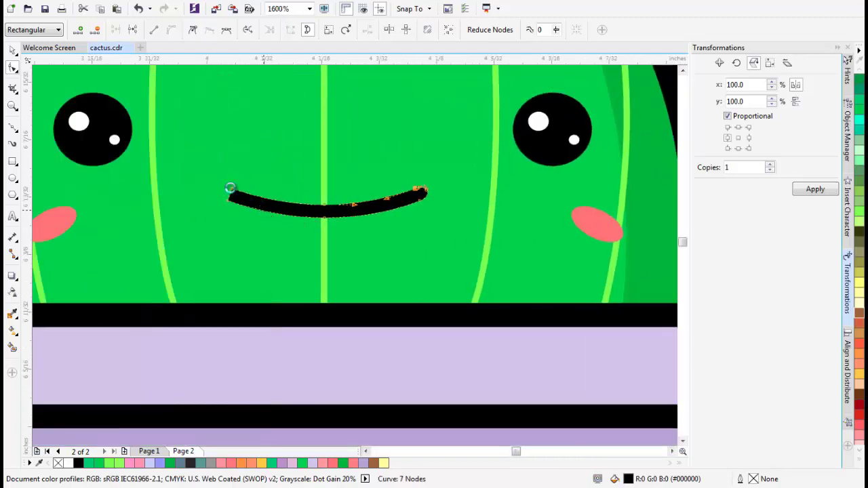
scroll(230, 188, "up", 2)
double_click(156, 170)
left_click_drag(155, 169, 150, 198)
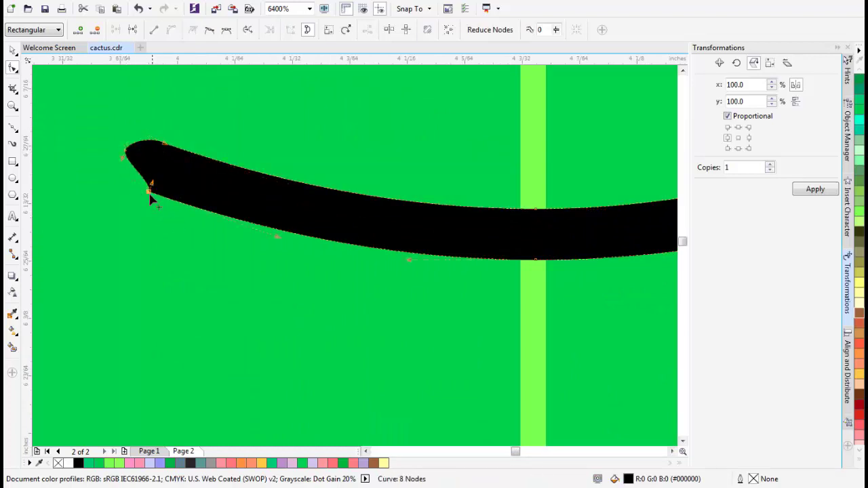
left_click(124, 177)
scroll(132, 152, "up", 1)
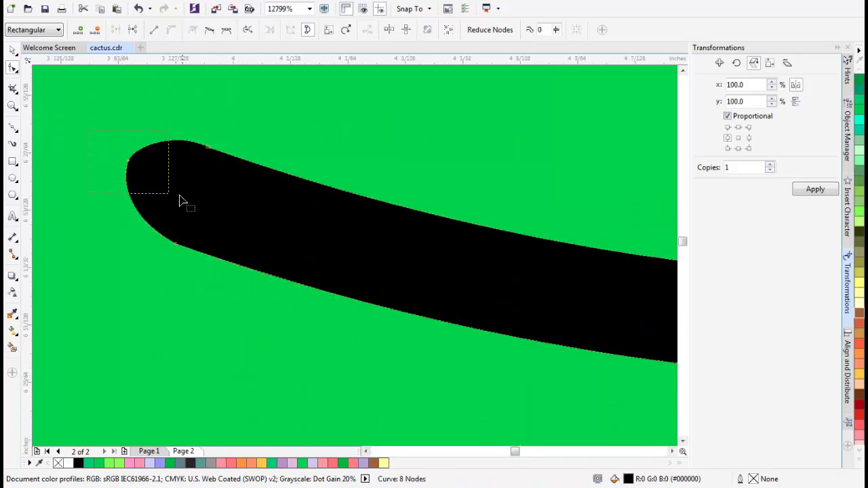
left_click_drag(135, 151, 139, 140)
scroll(106, 131, "down", 1)
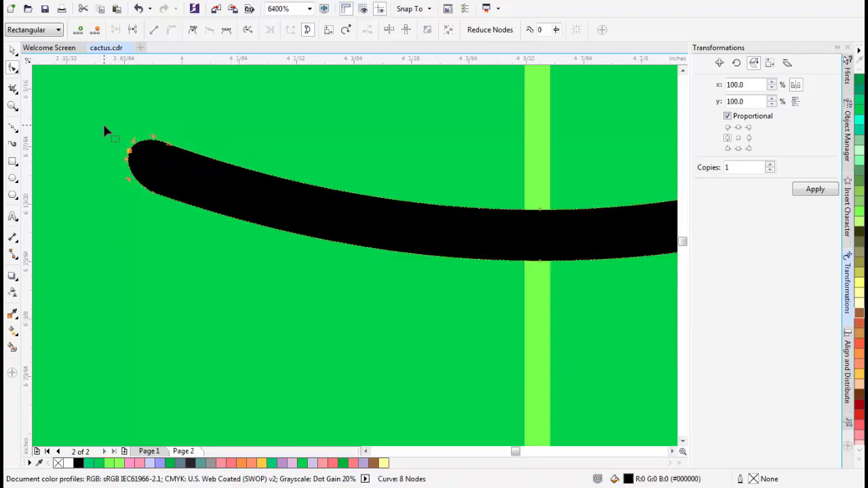
left_click(209, 31)
scroll(217, 192, "down", 4)
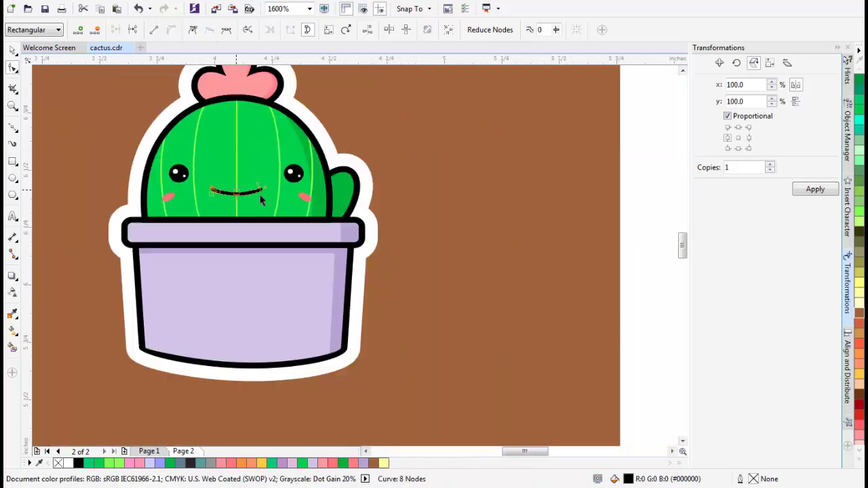
Deselect the smile with the Pick tool and check the whole cactus sticker on its brown square
key("space")
scroll(244, 261, "down", 1)
left_click(484, 171)
scroll(310, 232, "down", 1)
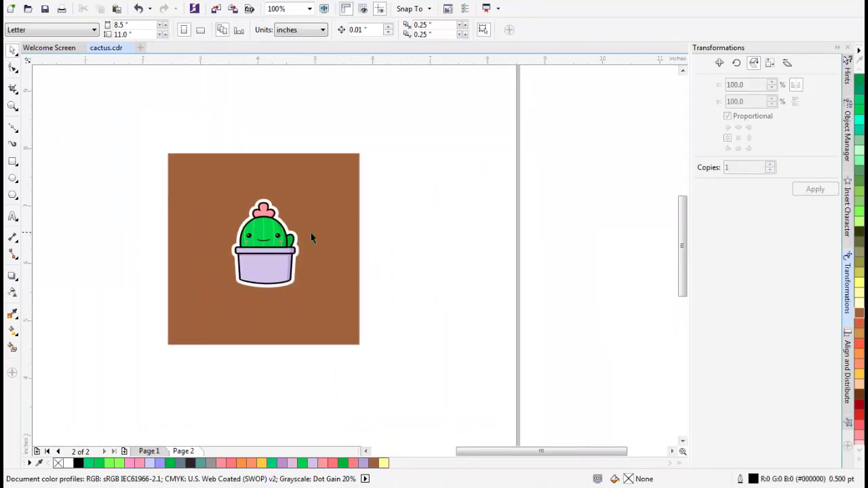